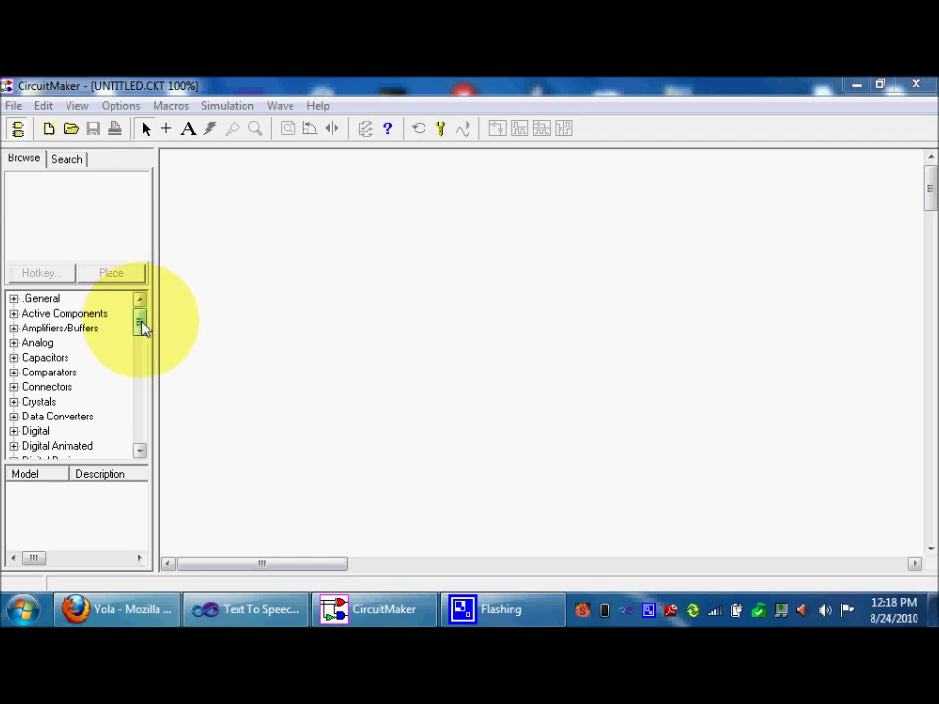
Place a 10V battery from General > Sources onto the schematic
drag(139, 328, 5, 332)
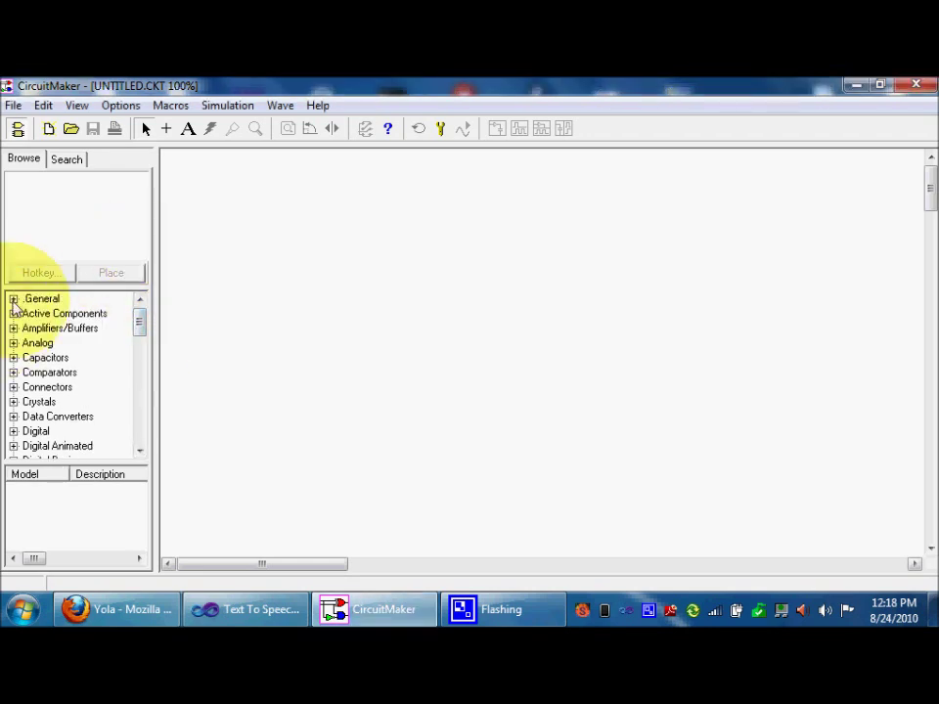
click(13, 300)
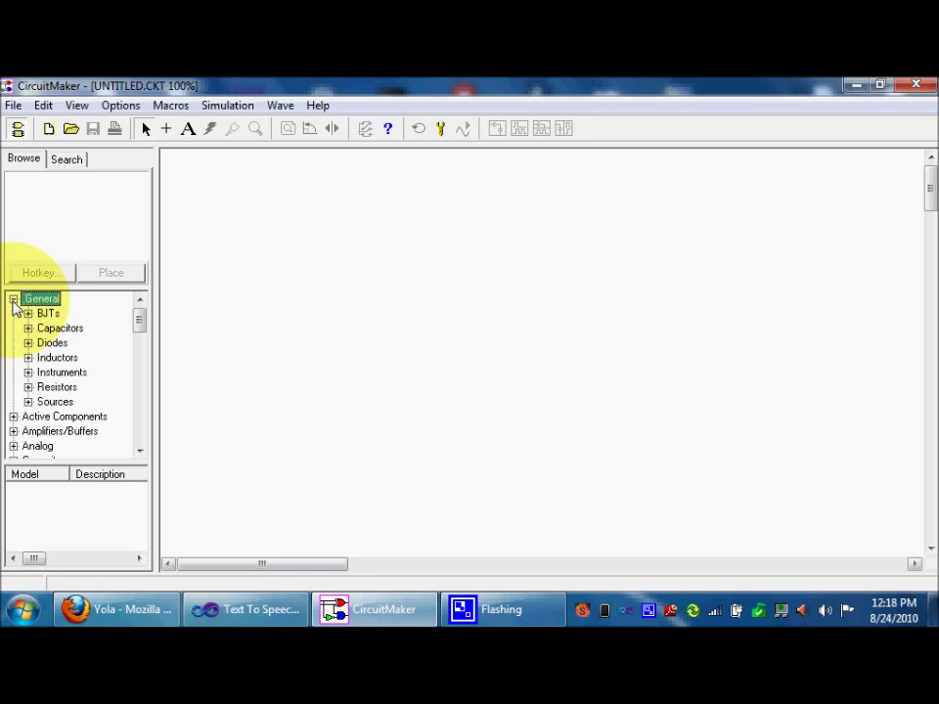
click(28, 402)
click(69, 402)
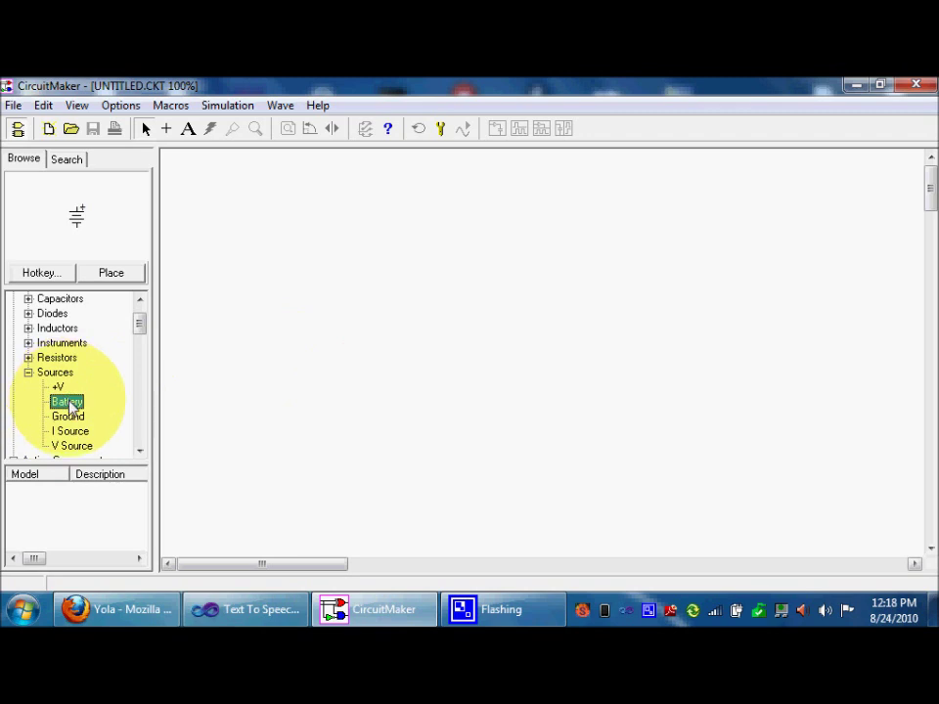
drag(69, 402, 307, 376)
click(307, 354)
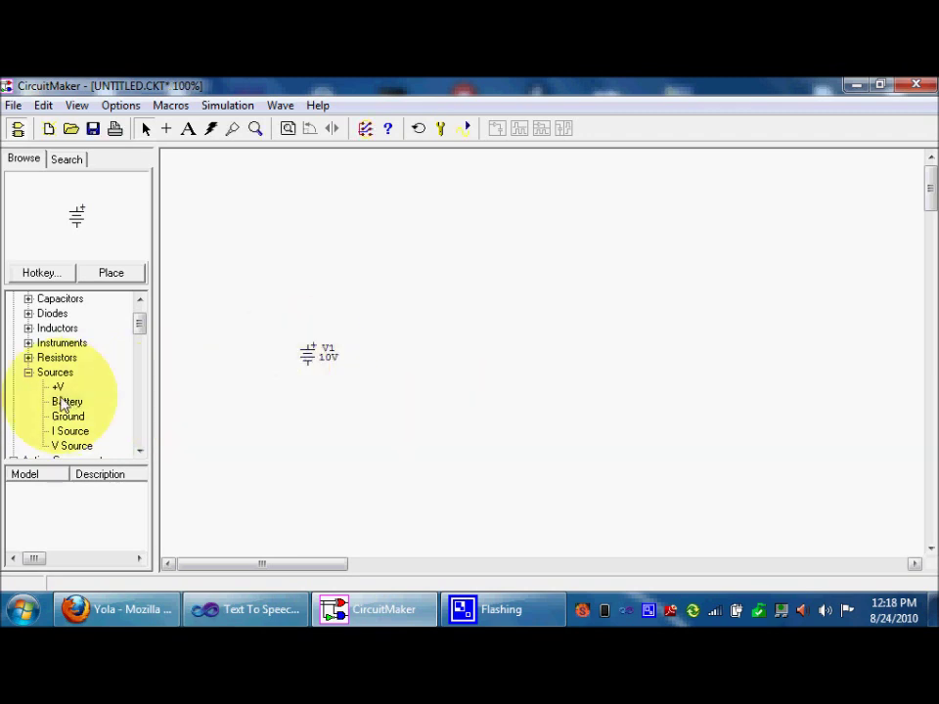
Place a 1k resistor just above the battery
click(28, 373)
click(29, 358)
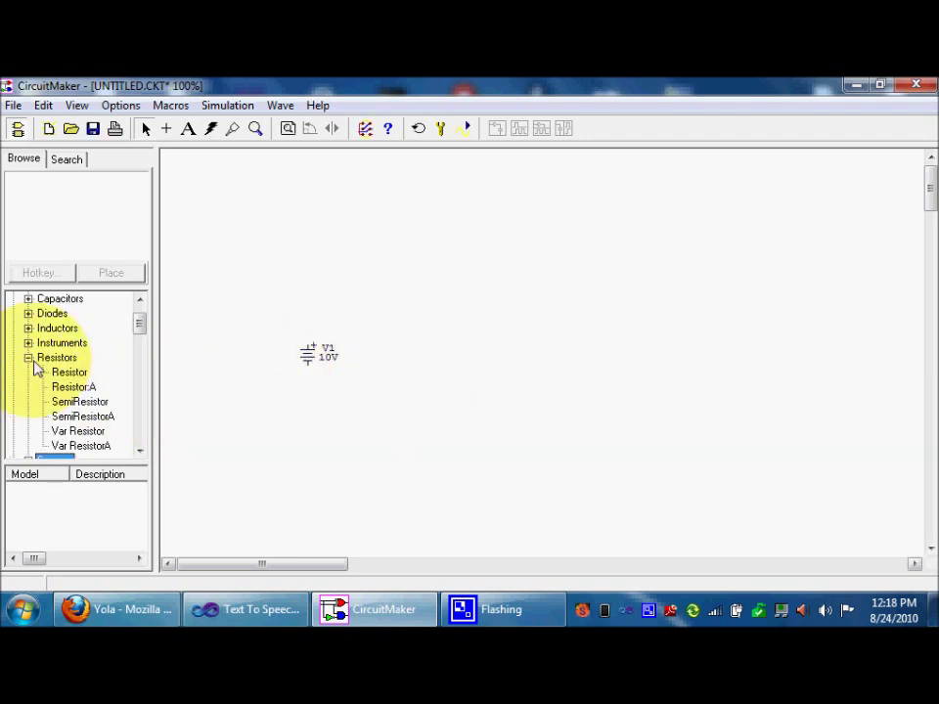
click(68, 373)
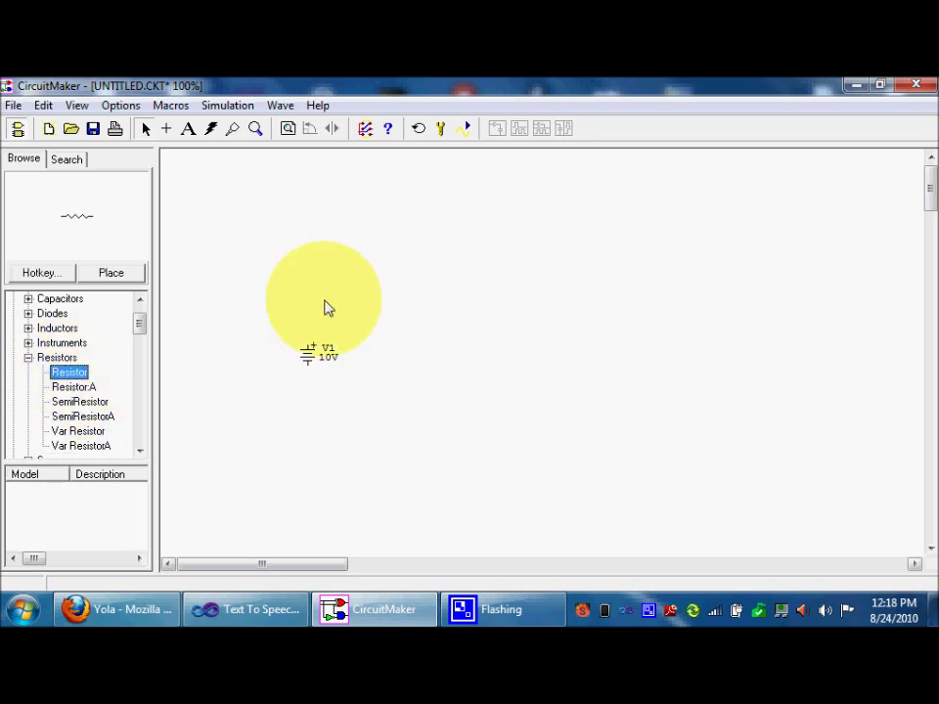
drag(76, 375, 324, 311)
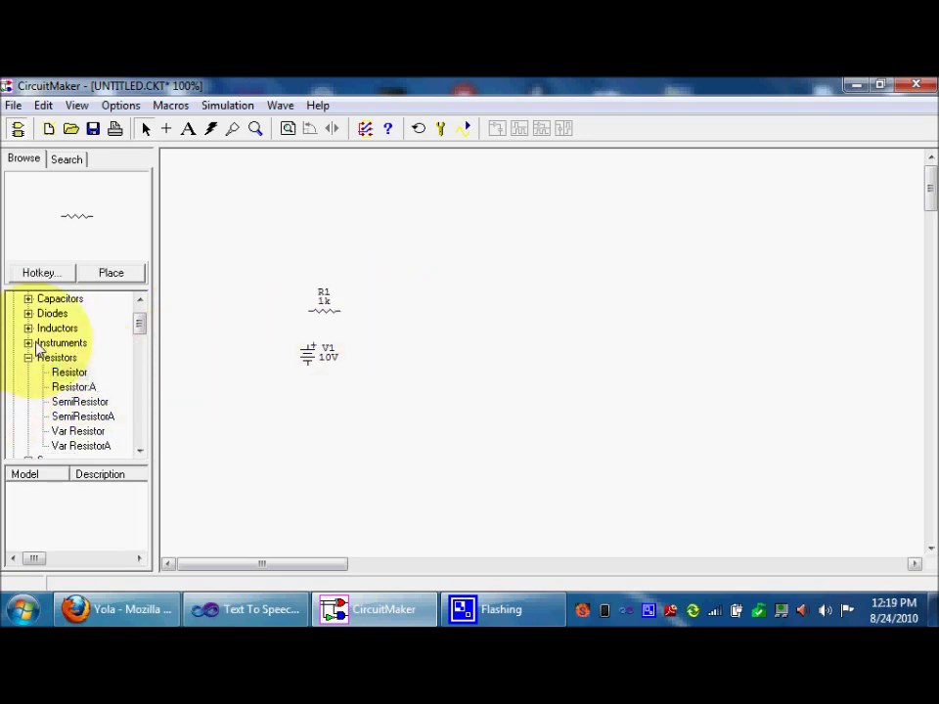
click(29, 357)
Place an LED from the Diodes category to the right of the battery
click(28, 343)
click(28, 344)
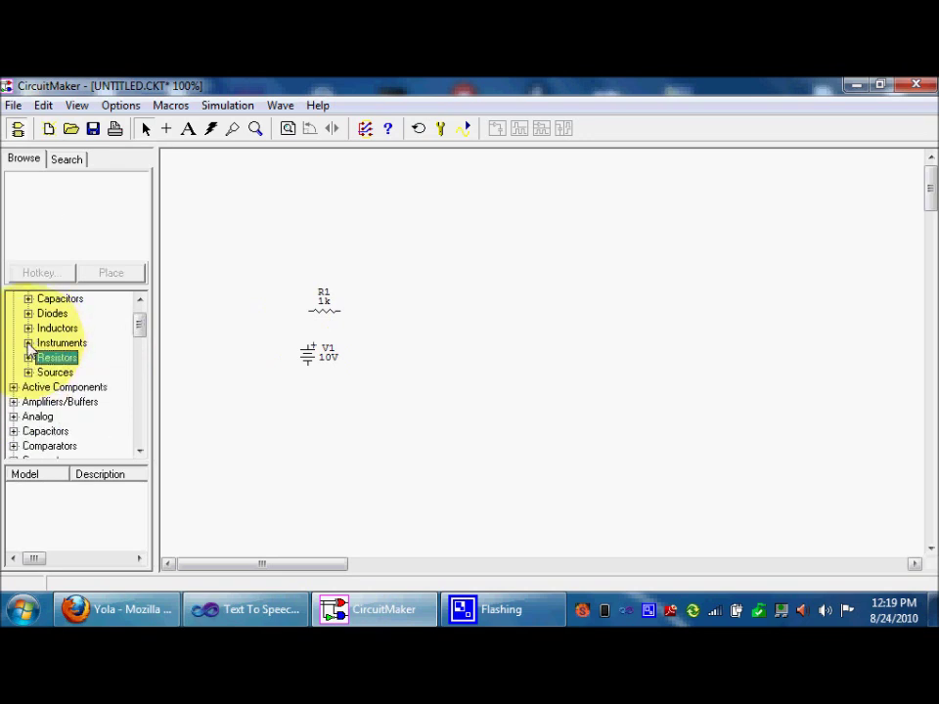
click(29, 328)
click(28, 328)
click(28, 313)
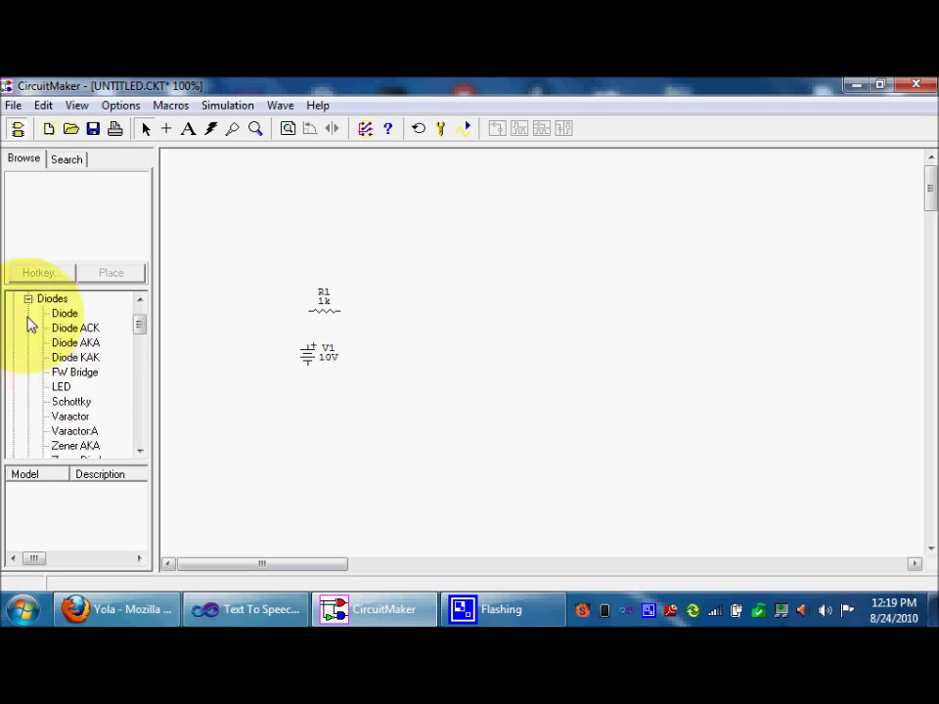
click(61, 387)
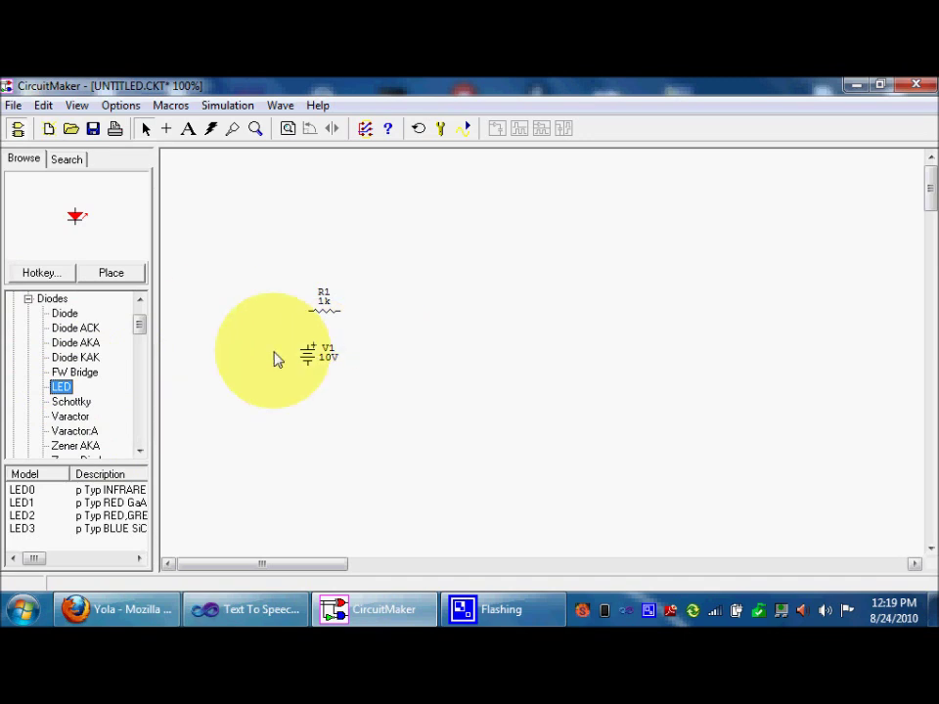
click(106, 275)
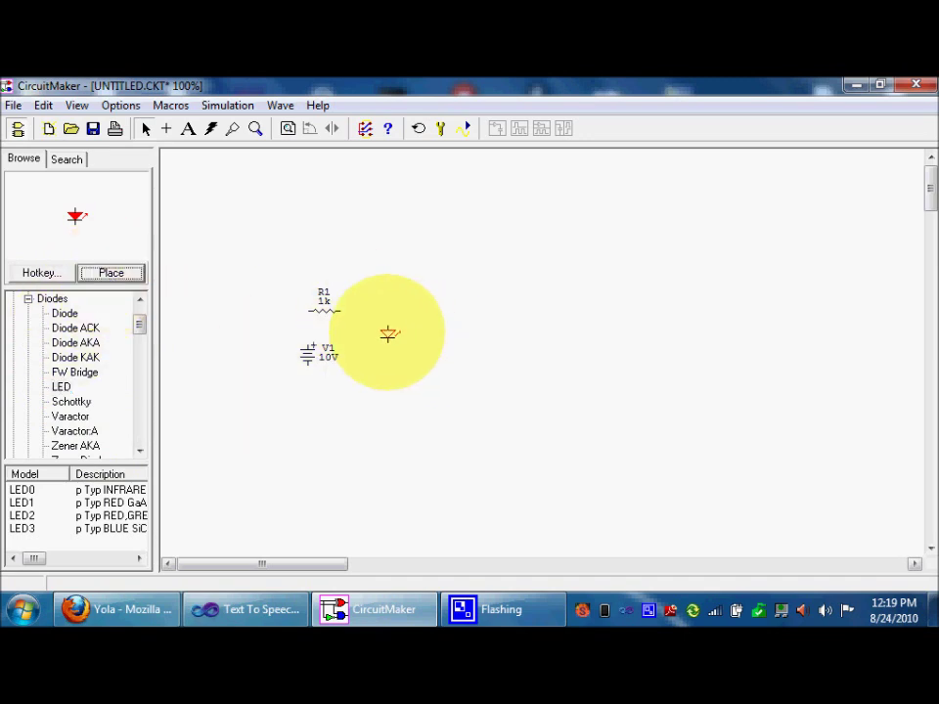
click(389, 334)
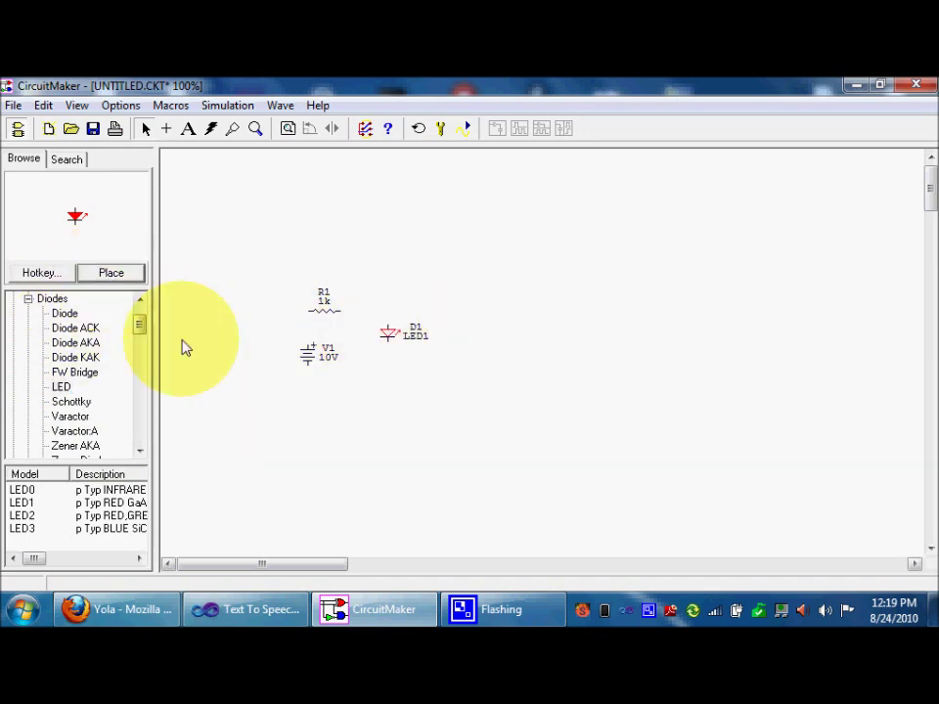
click(30, 299)
Place a 1uF capacitor below the battery
drag(136, 329, 138, 320)
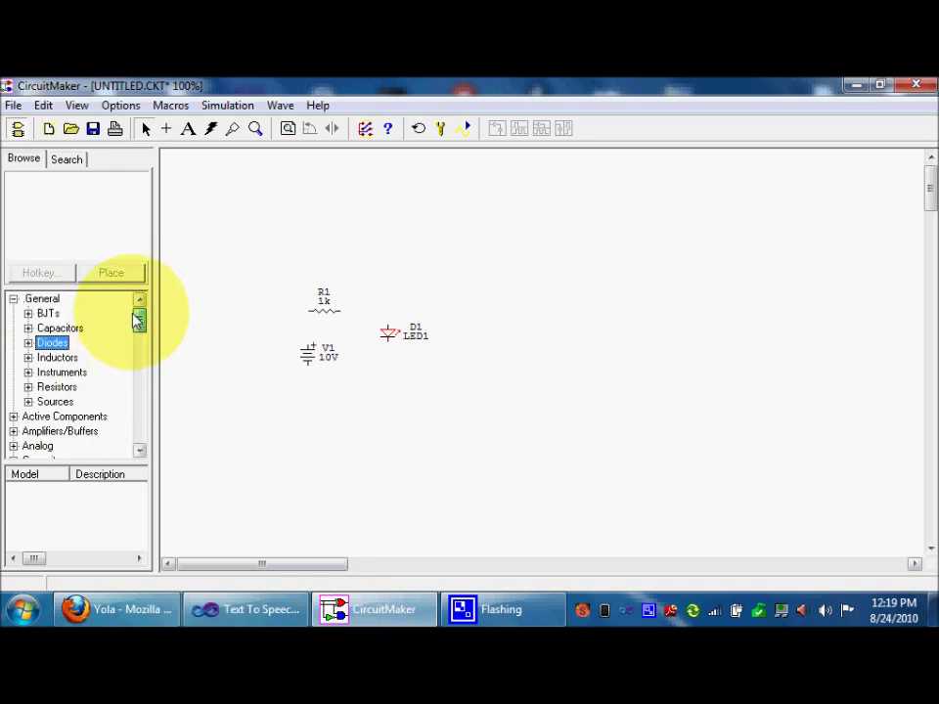
click(27, 328)
click(61, 344)
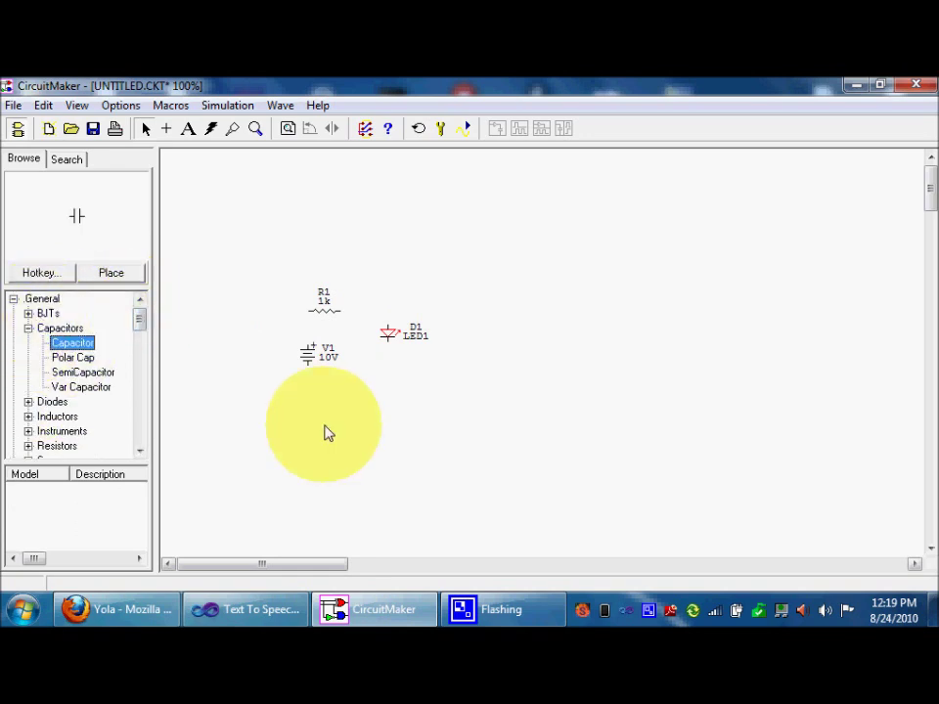
click(130, 276)
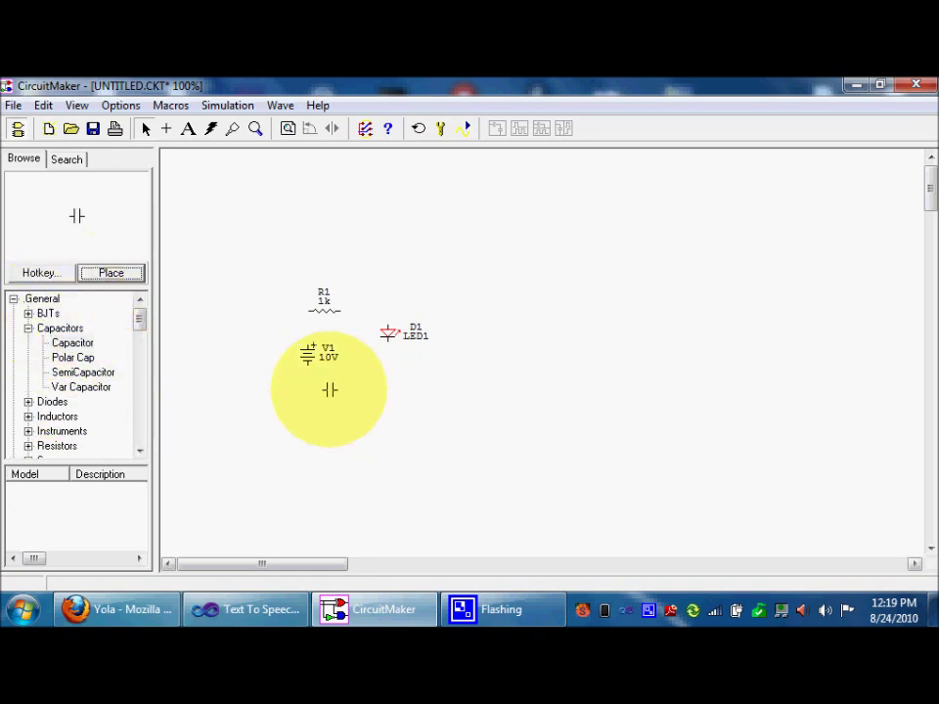
click(330, 389)
right_click(648, 608)
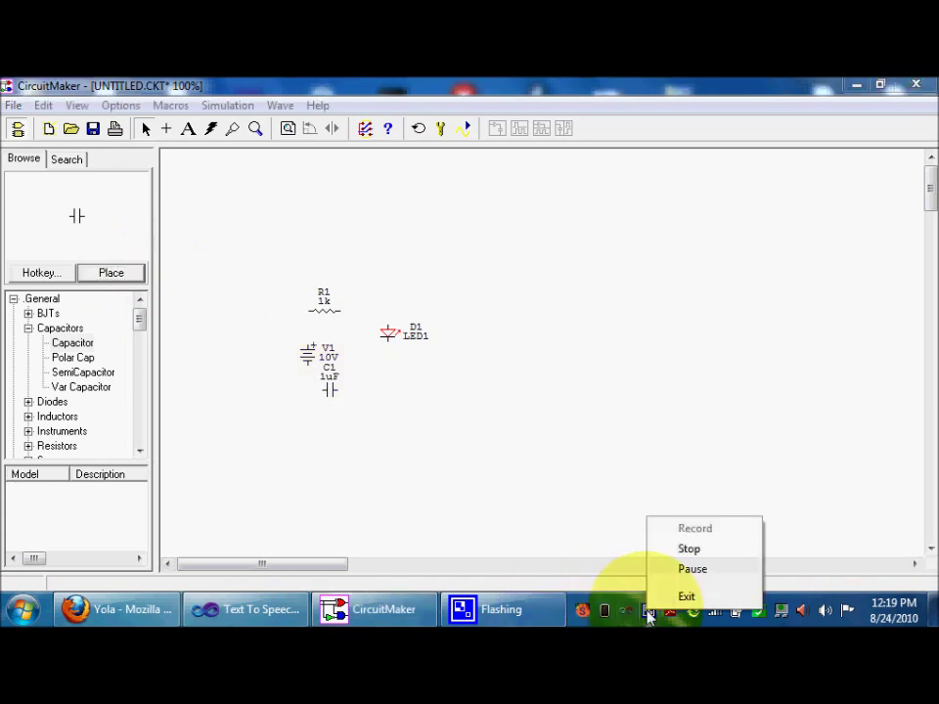
click(693, 569)
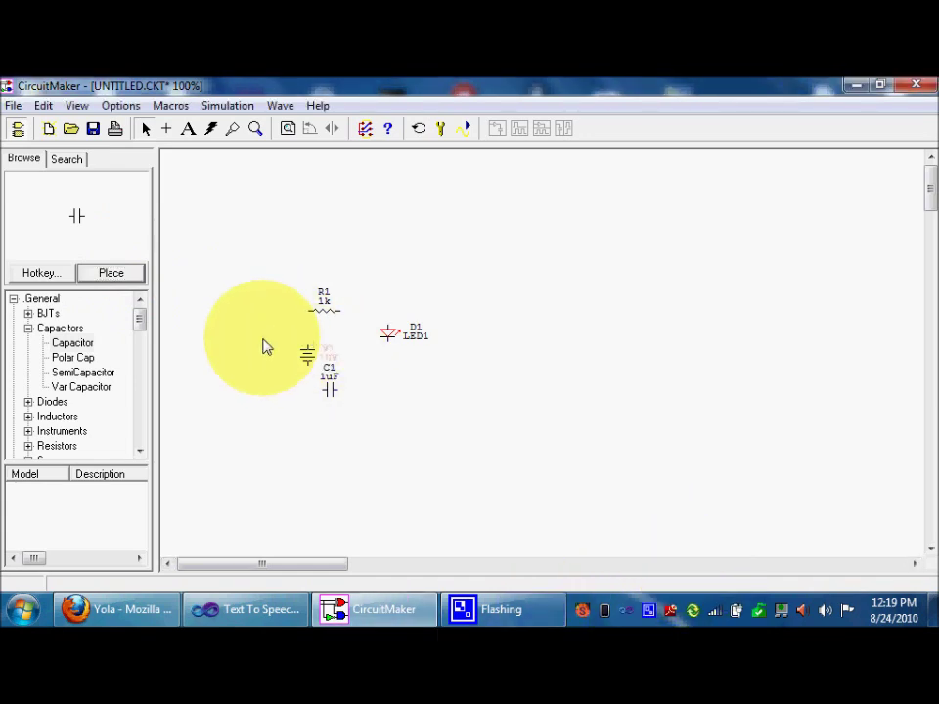
Move V1 left and R1 up, then wire V1 to R1 and R1 down to the LED
drag(264, 347, 262, 335)
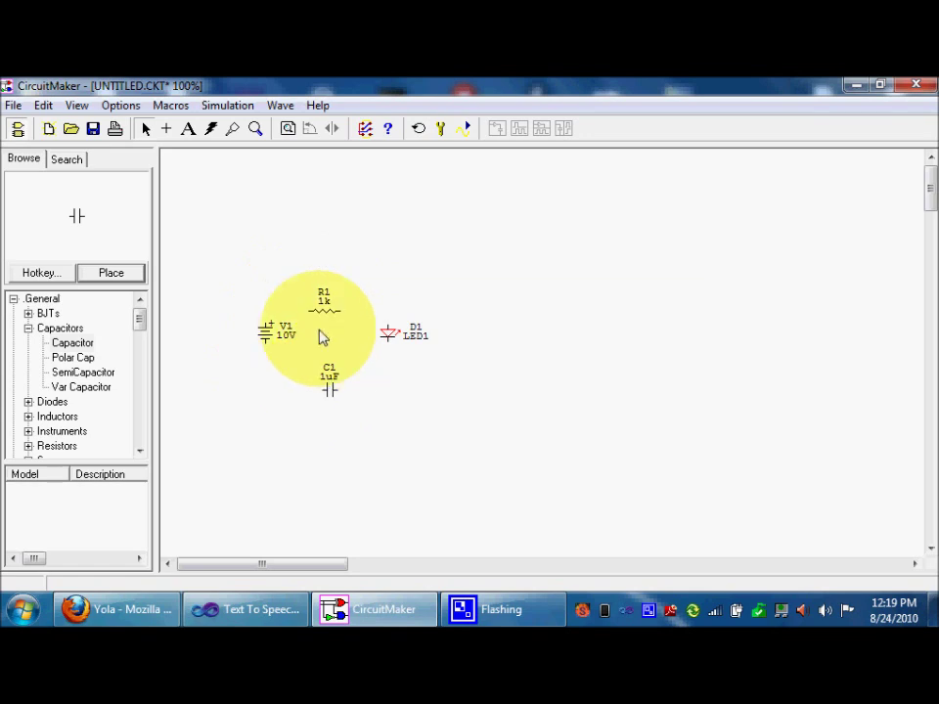
drag(326, 312, 331, 291)
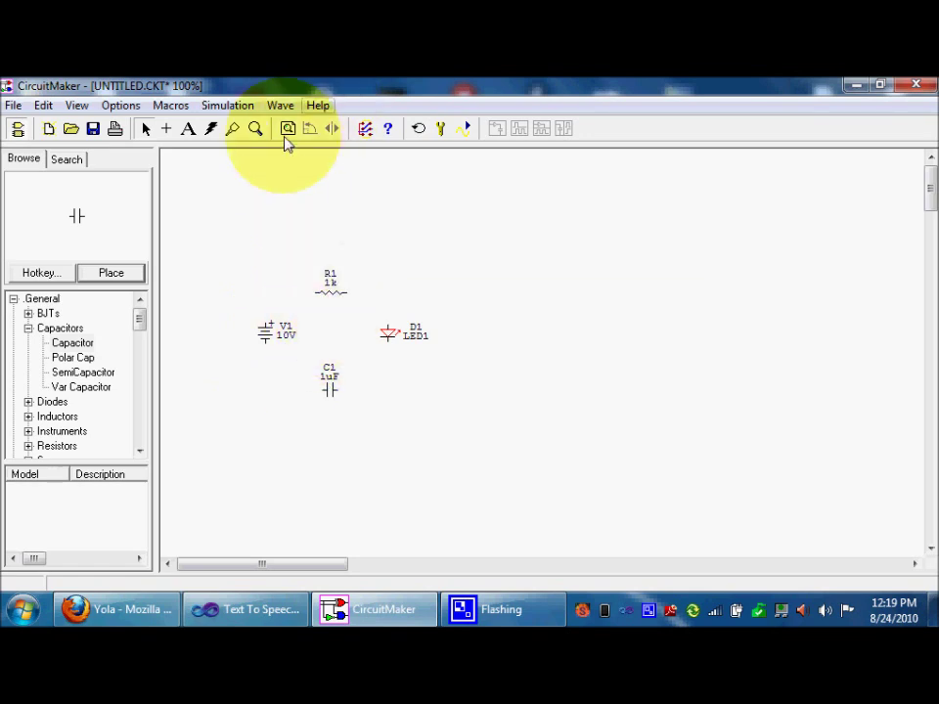
click(167, 129)
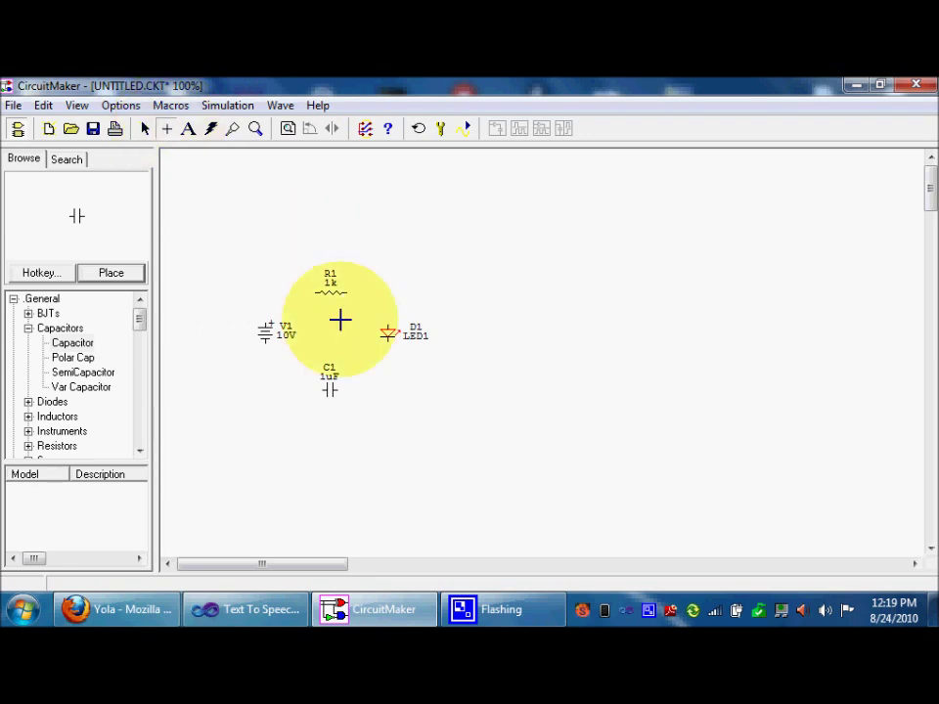
mouse_move(264, 320)
mouse_down()
mouse_move(263, 292)
mouse_move(314, 293)
mouse_up()
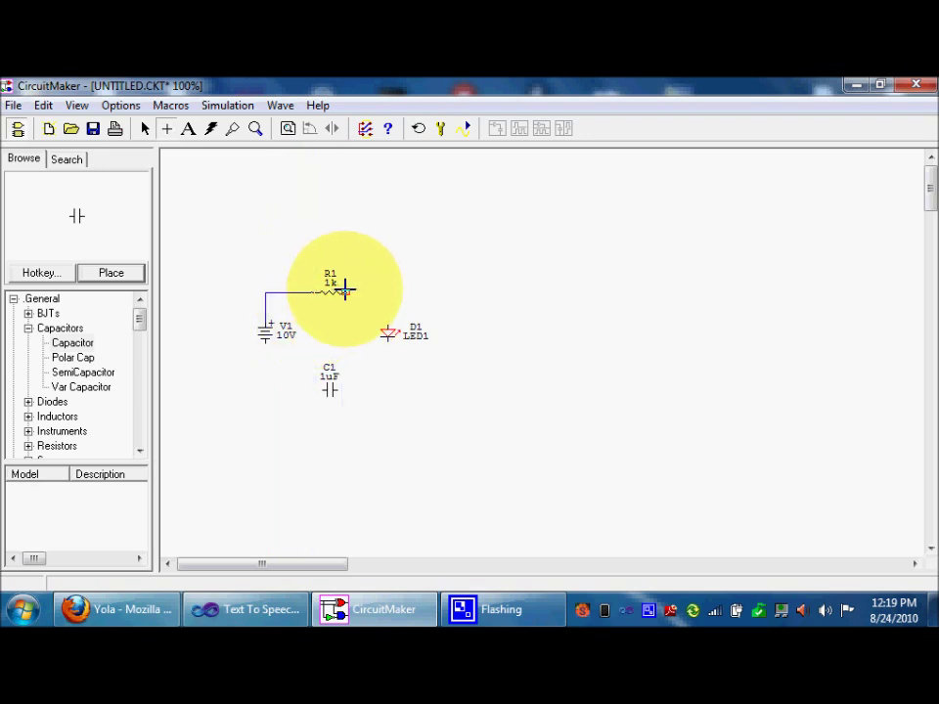
drag(345, 291, 265, 343)
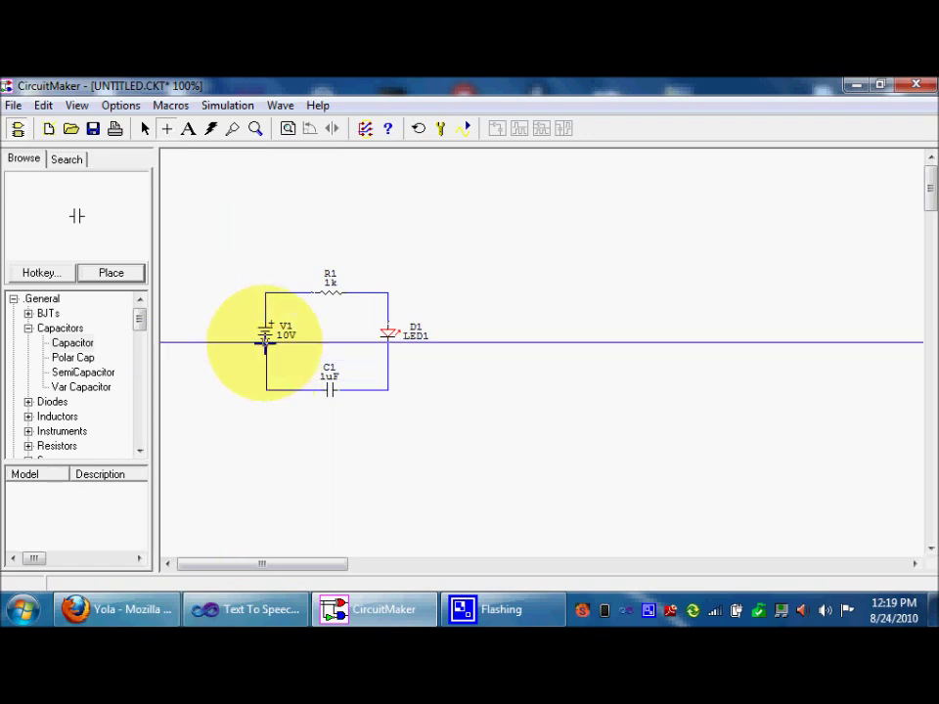
Add an author-credit text label to the right of the circuit
click(187, 131)
click(484, 329)
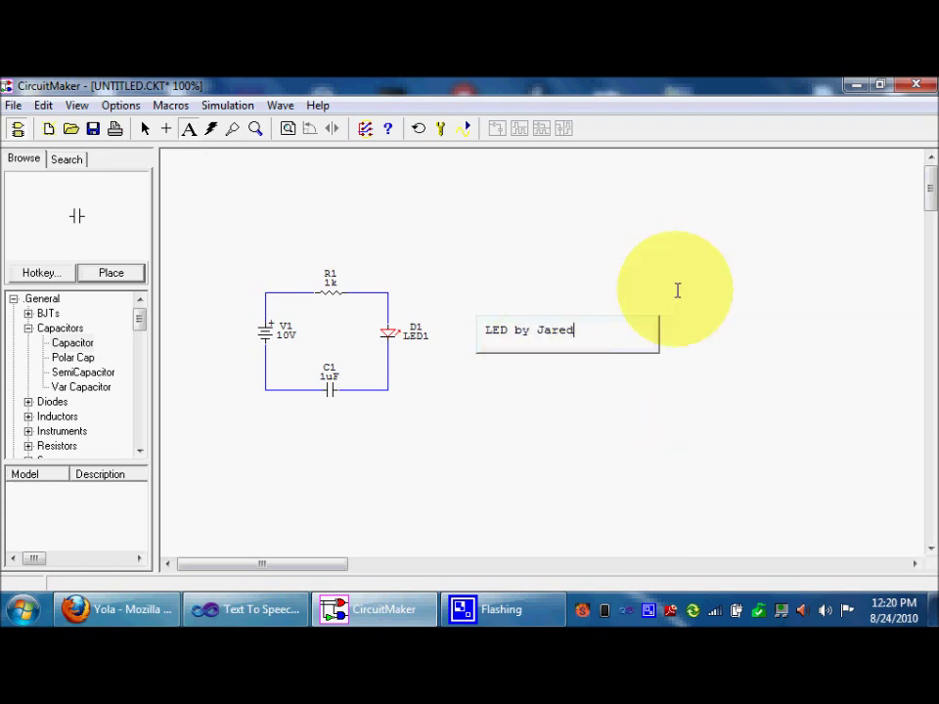
click(420, 231)
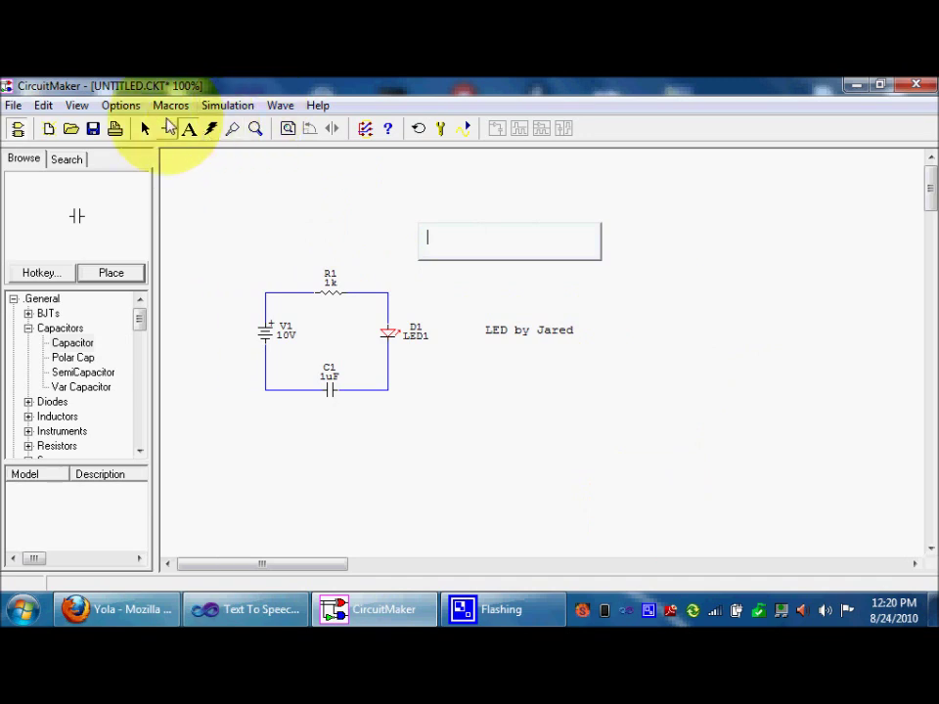
Delete the wire from V1's top to R1 and redraw one from R1's left end
click(213, 129)
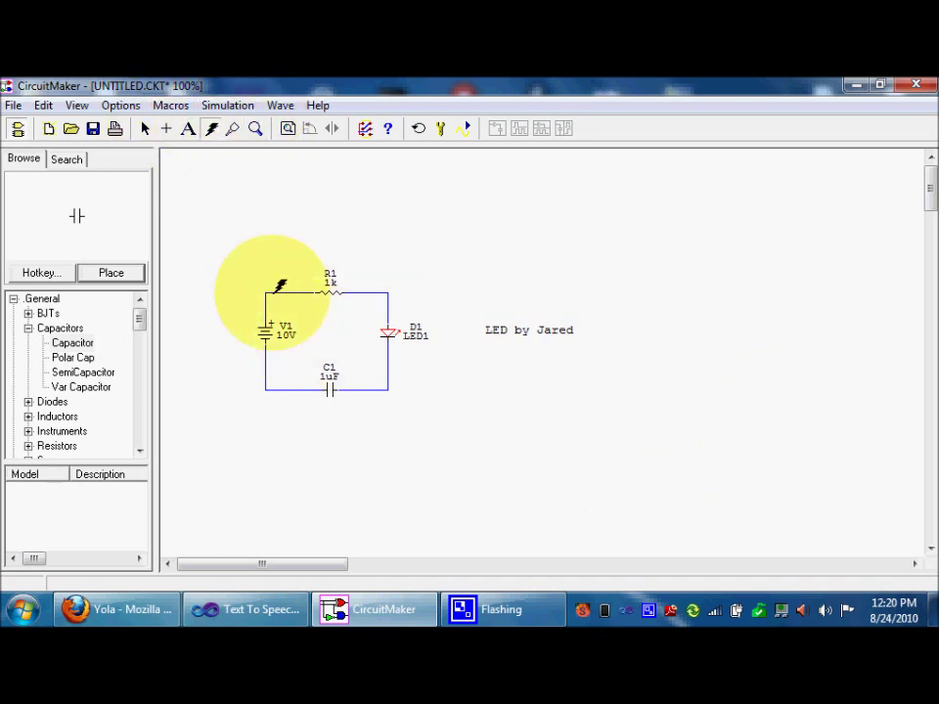
click(279, 292)
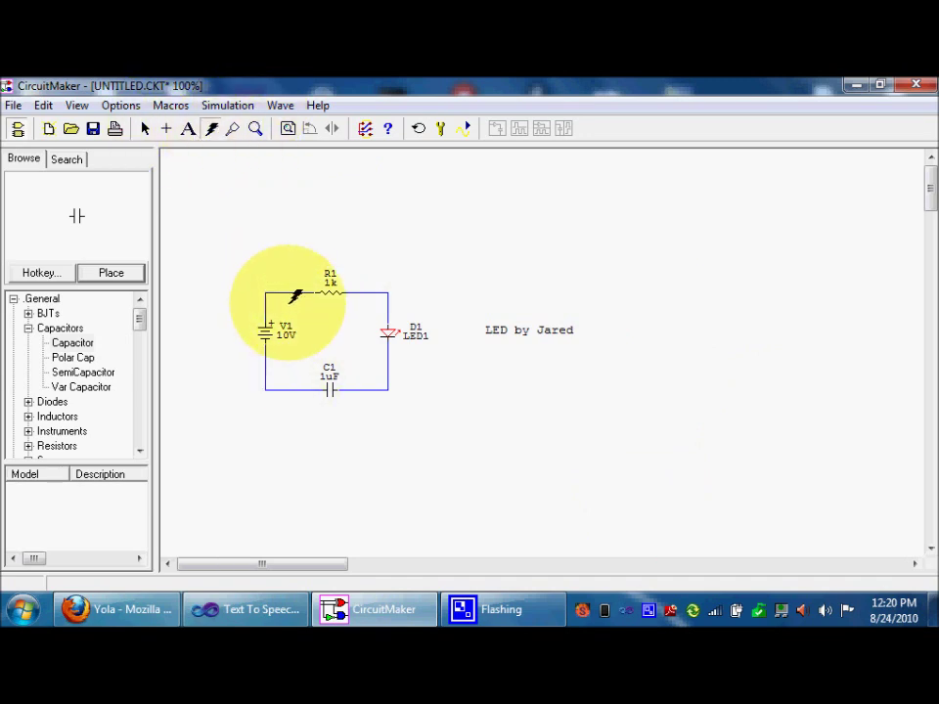
key(Delete)
click(166, 128)
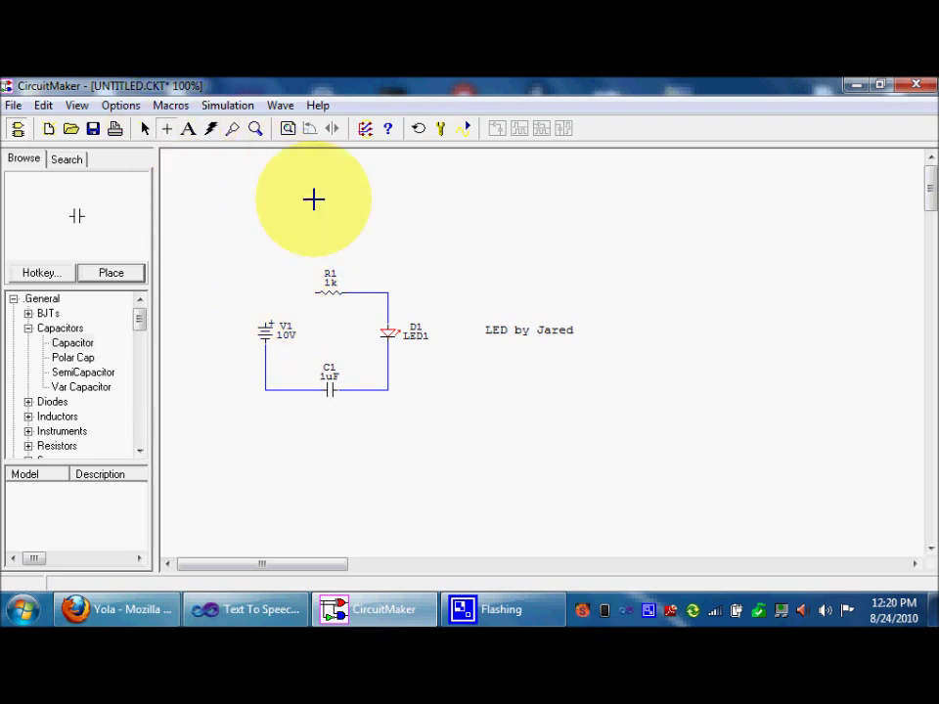
drag(316, 291, 272, 293)
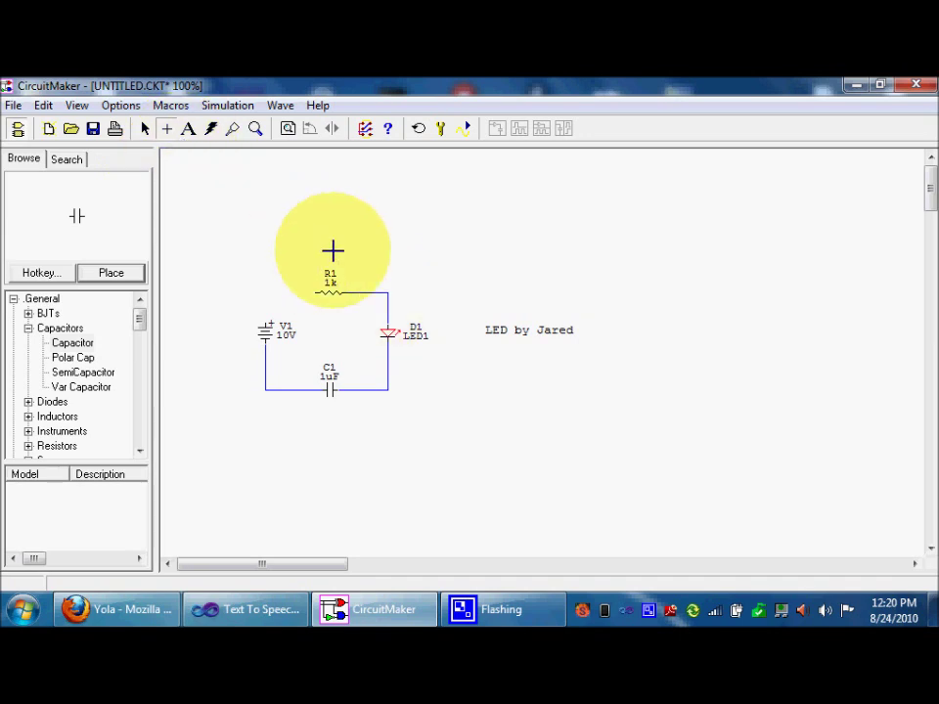
Snip the wire beside R1 and draw a new wire from R1 to LED D1
right_click(372, 296)
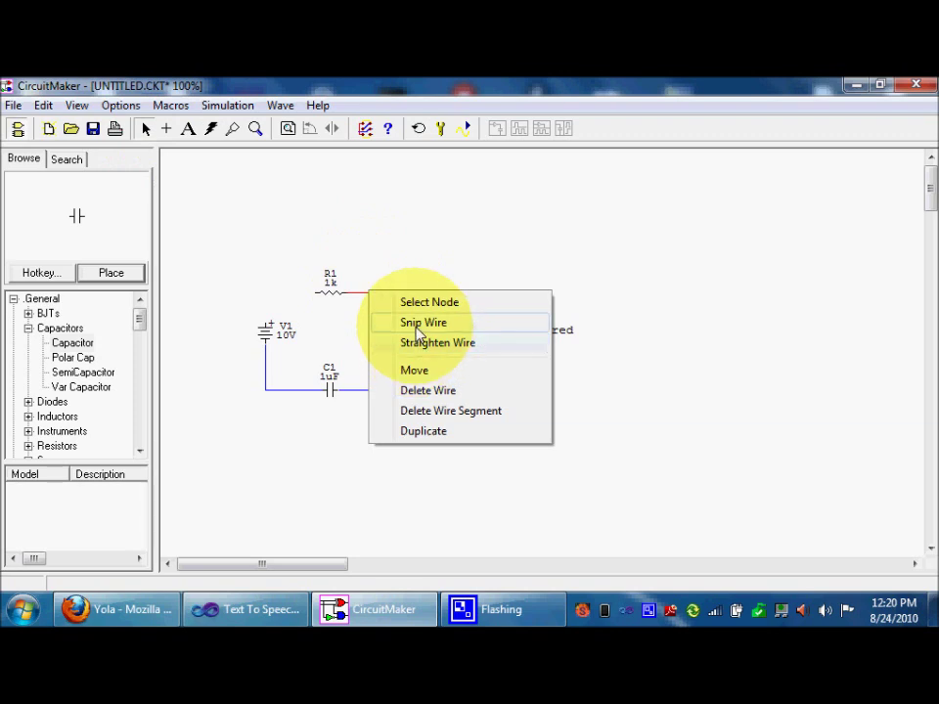
click(420, 323)
click(168, 129)
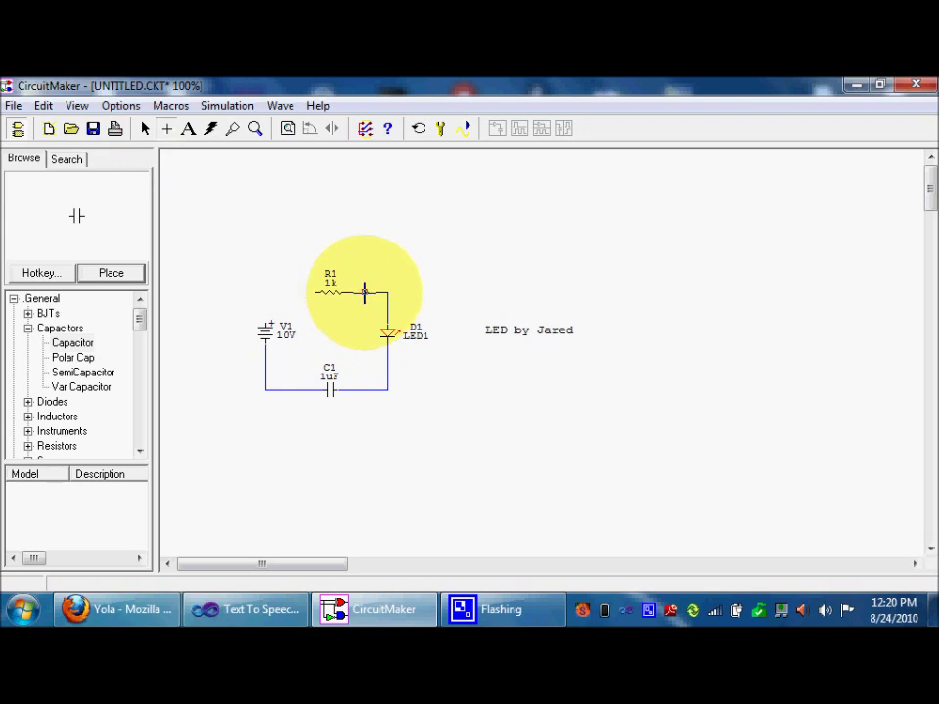
mouse_move(360, 291)
mouse_down()
mouse_move(360, 201)
mouse_move(364, 296)
mouse_up()
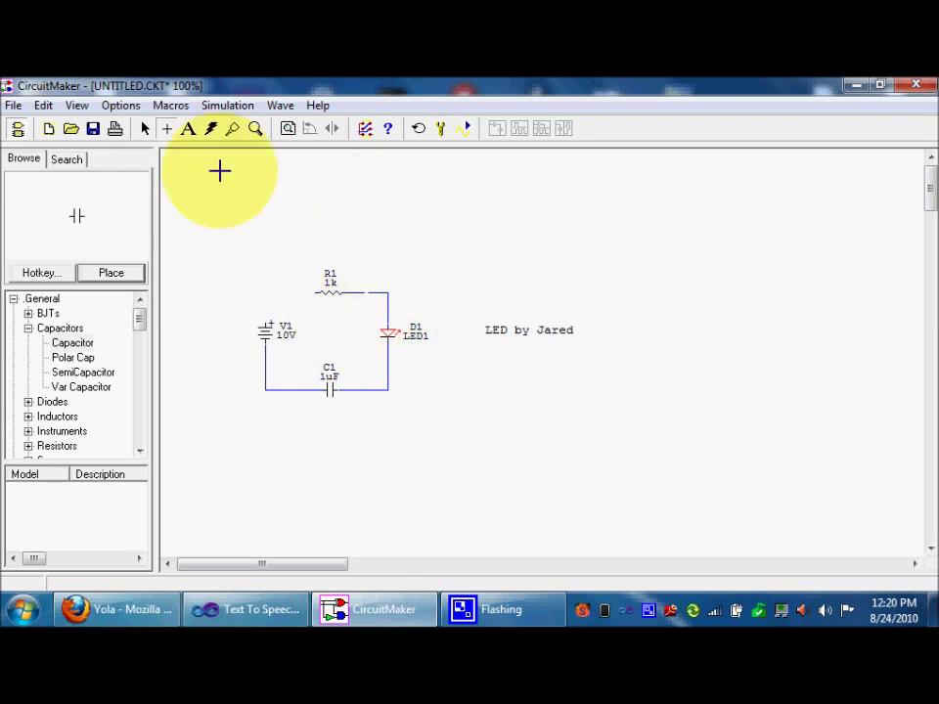
click(145, 129)
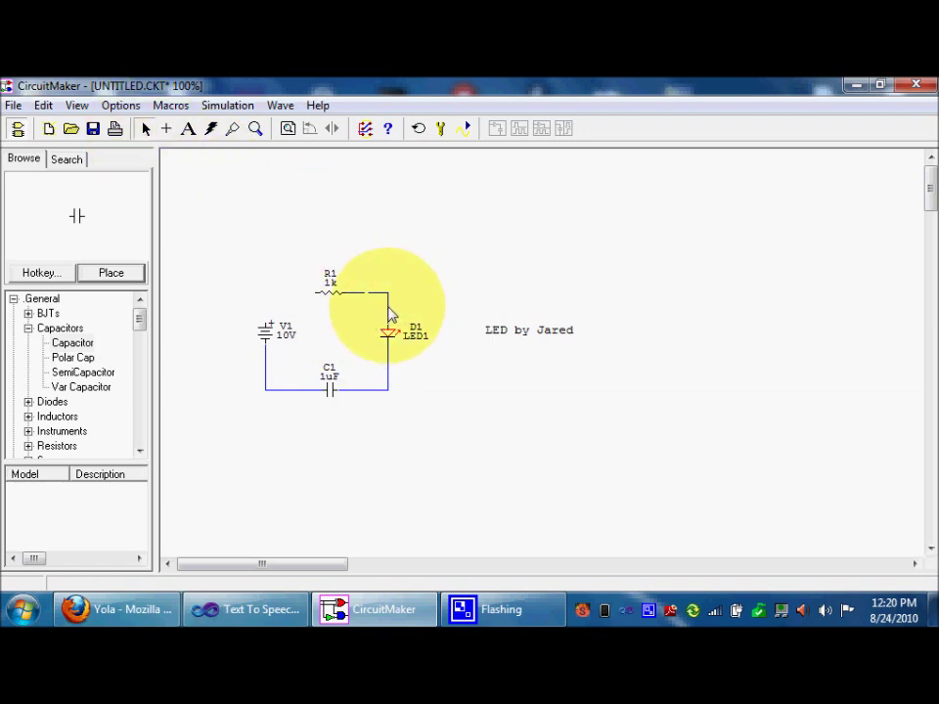
right_click(390, 313)
click(411, 272)
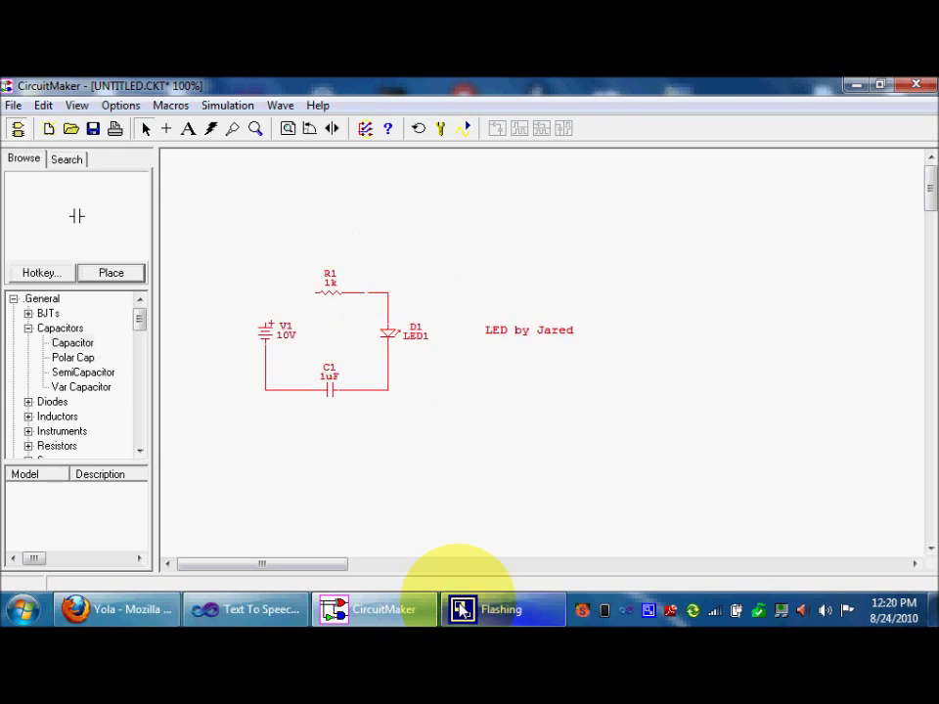
Launch Paint from Start > All Programs > Accessories
click(22, 609)
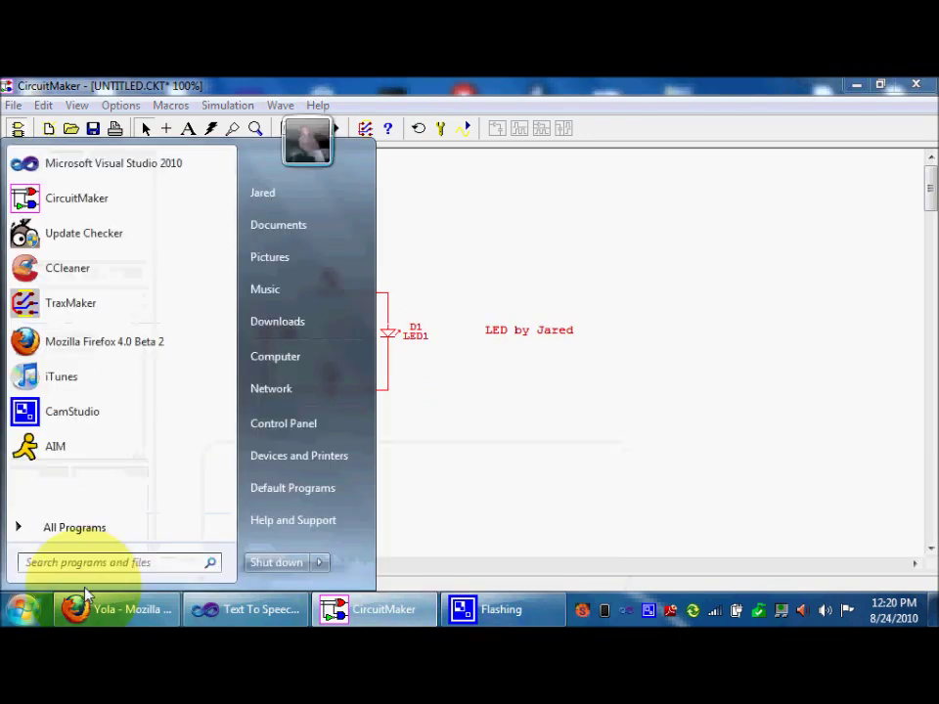
click(78, 526)
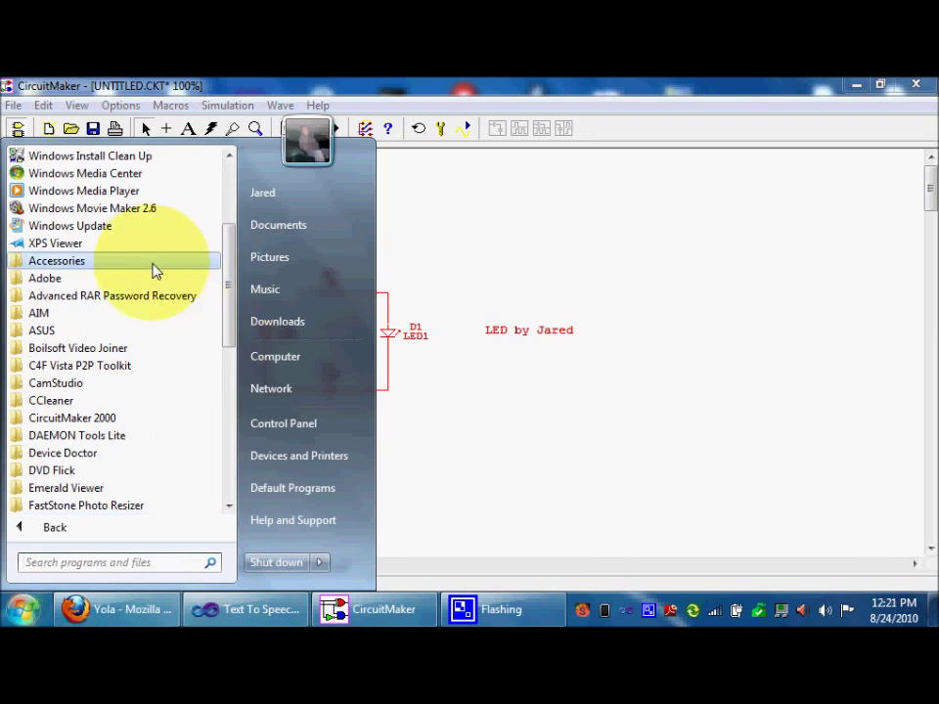
click(106, 261)
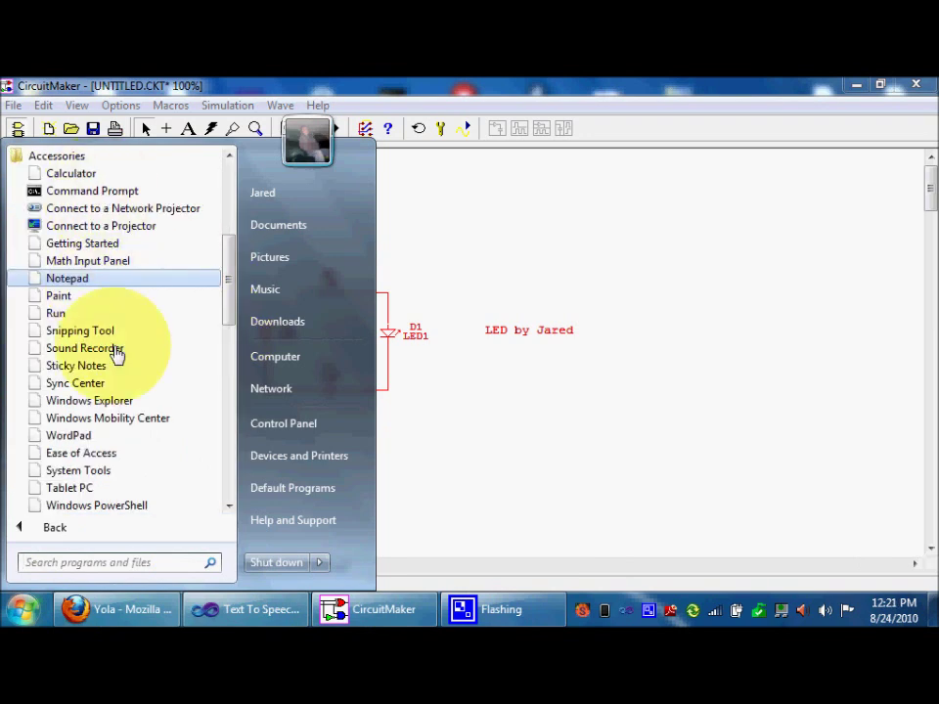
click(86, 299)
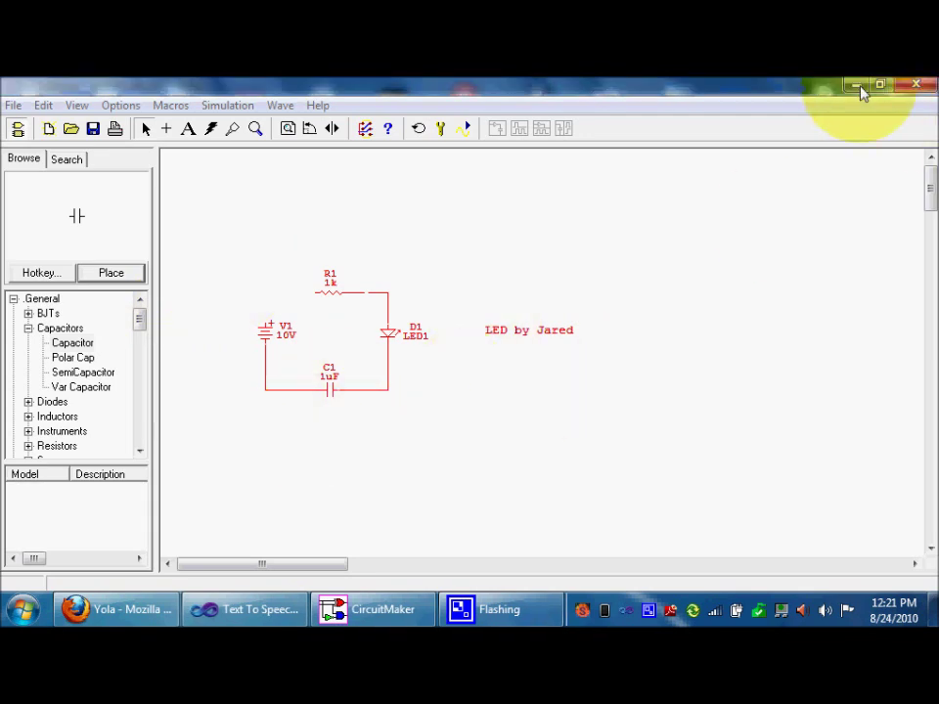
key(alt+Tab)
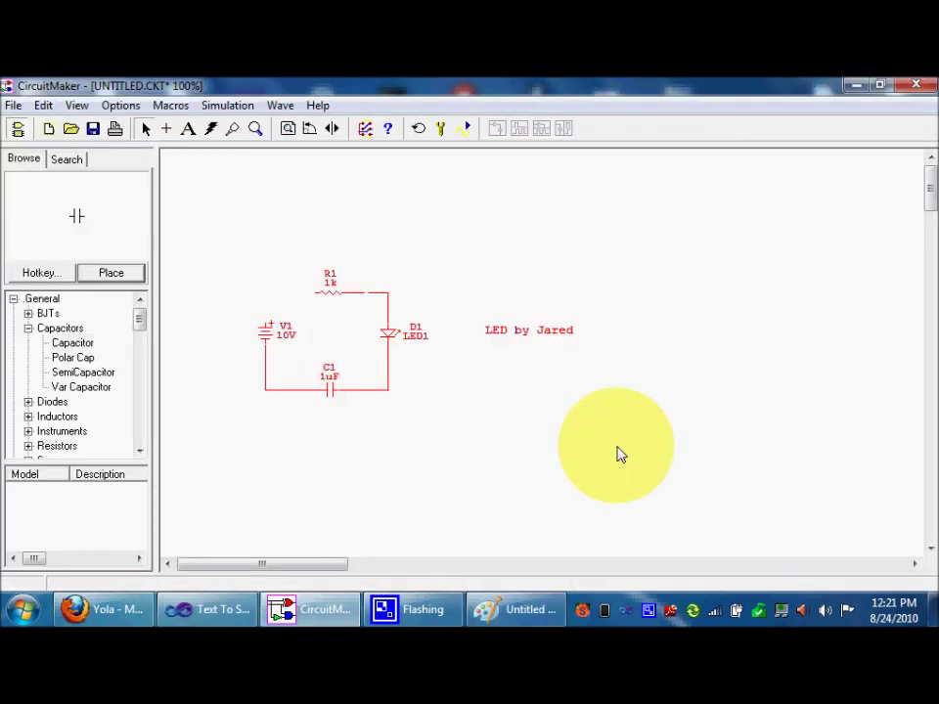
Paste the copied LED schematic onto the Paint canvas
click(515, 609)
key(ctrl+v)
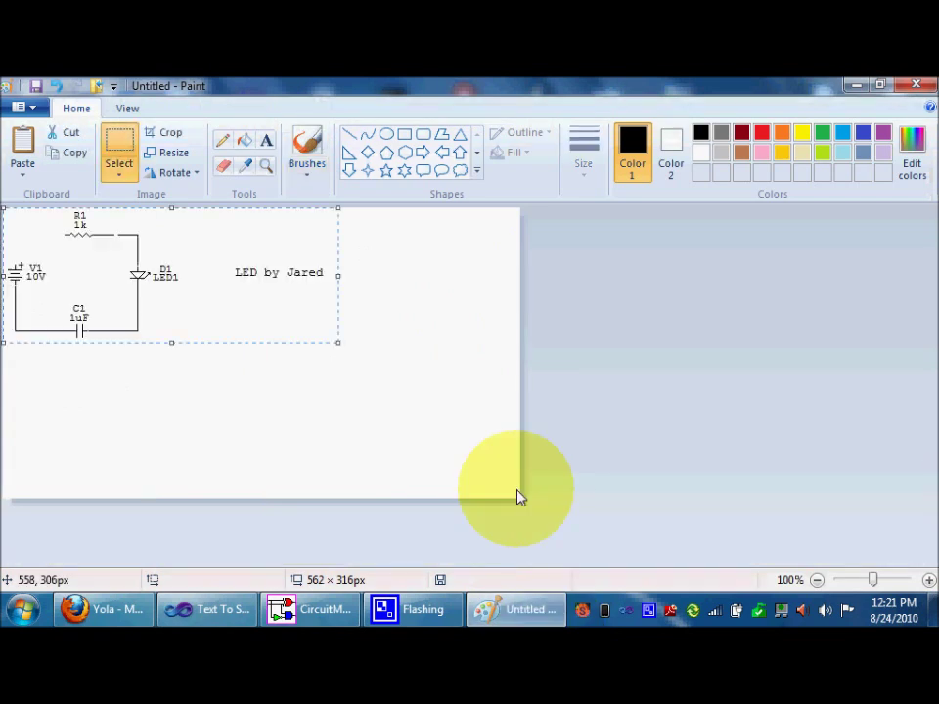
click(27, 108)
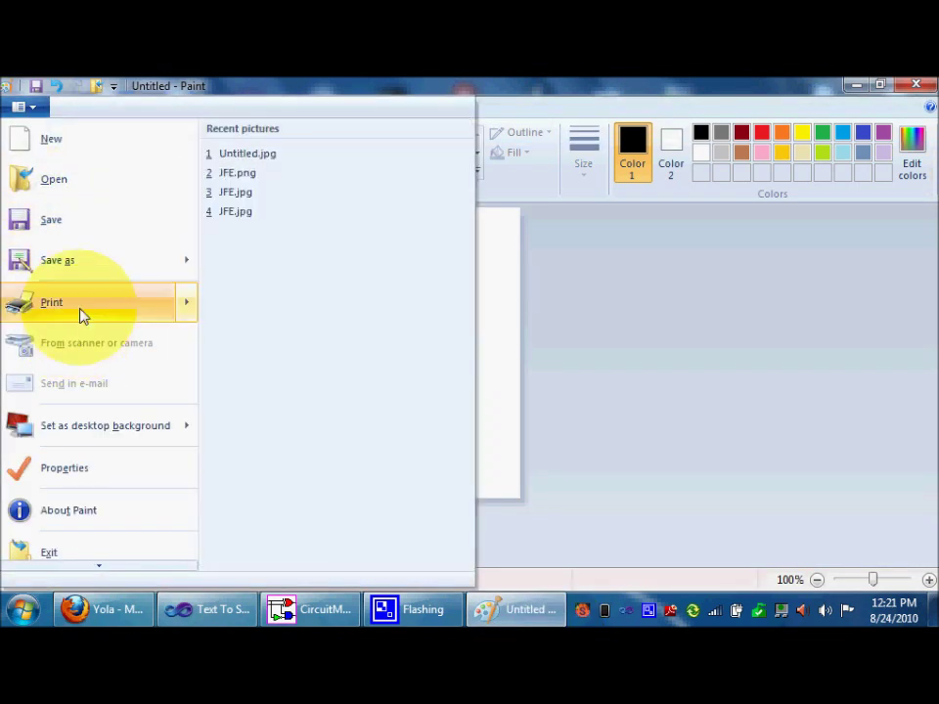
click(333, 604)
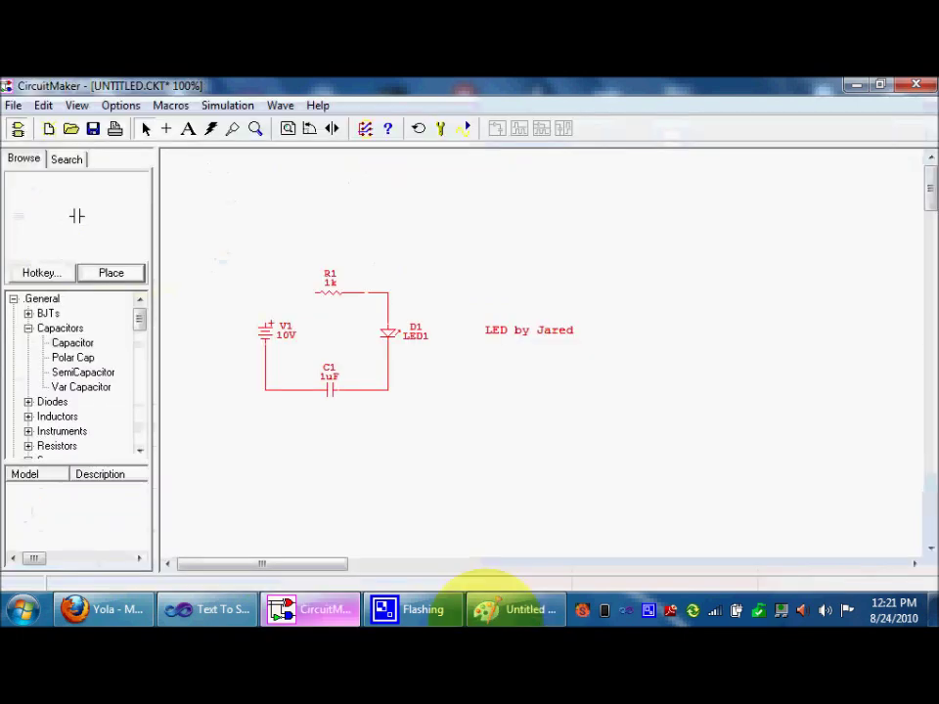
click(486, 603)
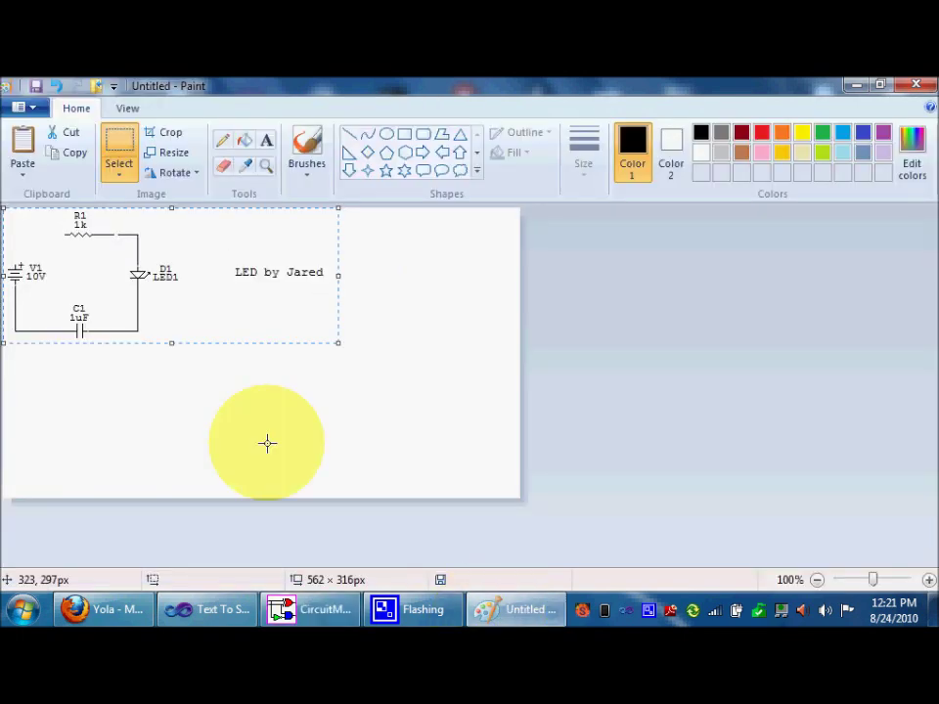
click(22, 176)
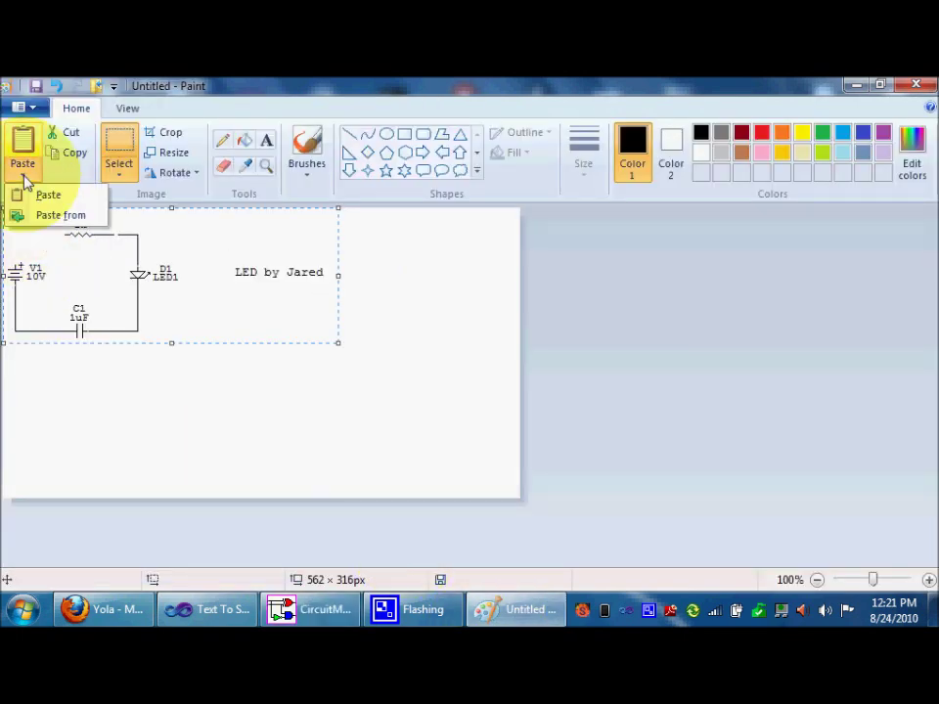
right_click(648, 610)
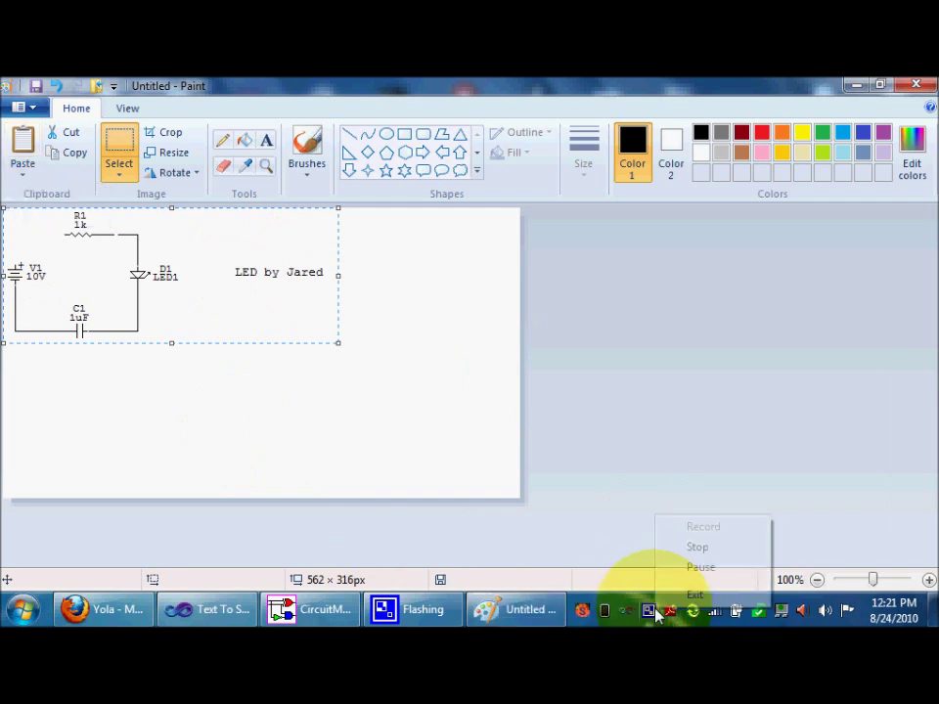
click(718, 572)
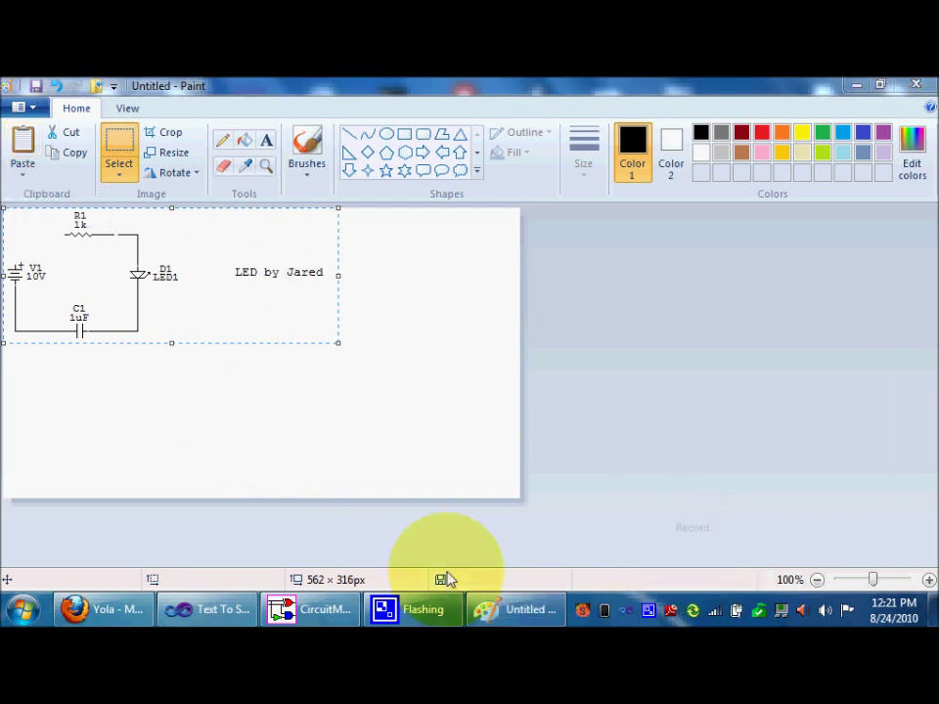
Select the whole schematic in CircuitMaker, then delete and restore the pasted image in Paint
click(306, 614)
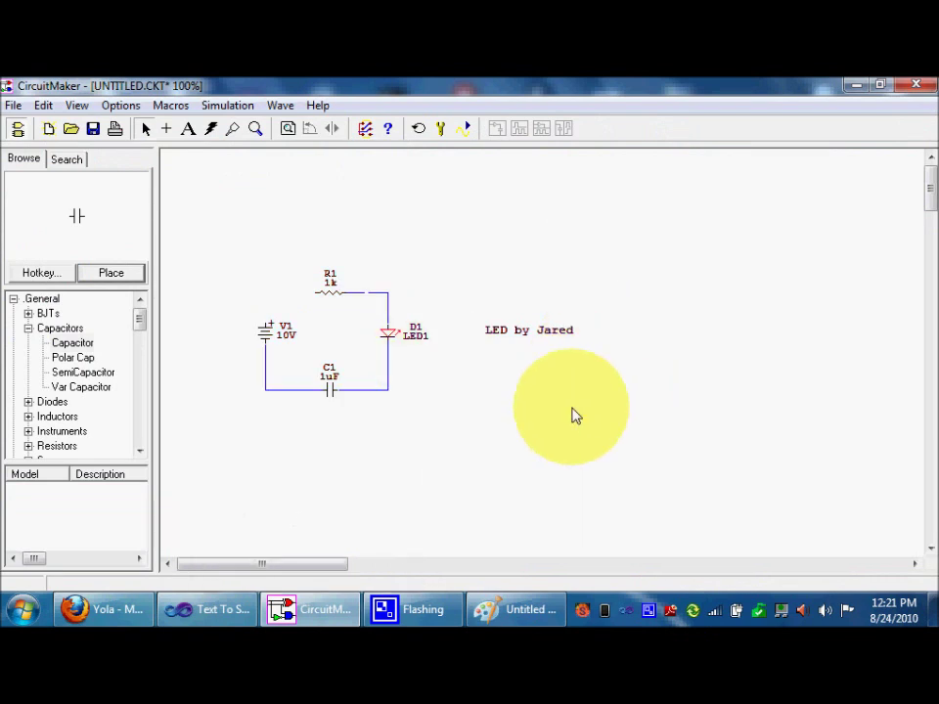
click(518, 612)
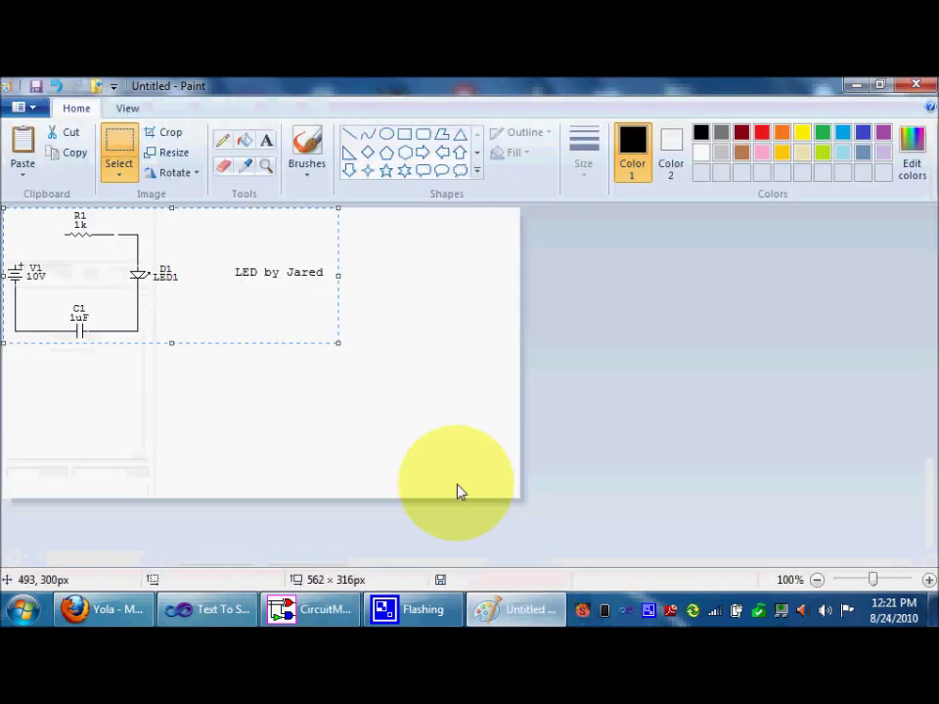
click(311, 609)
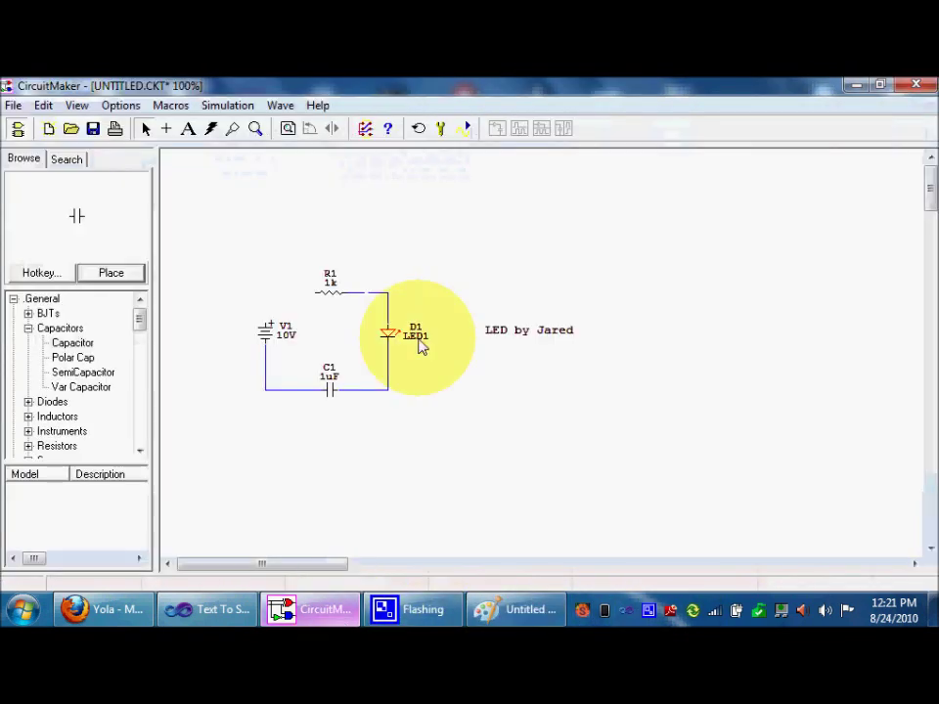
key(ctrl+a)
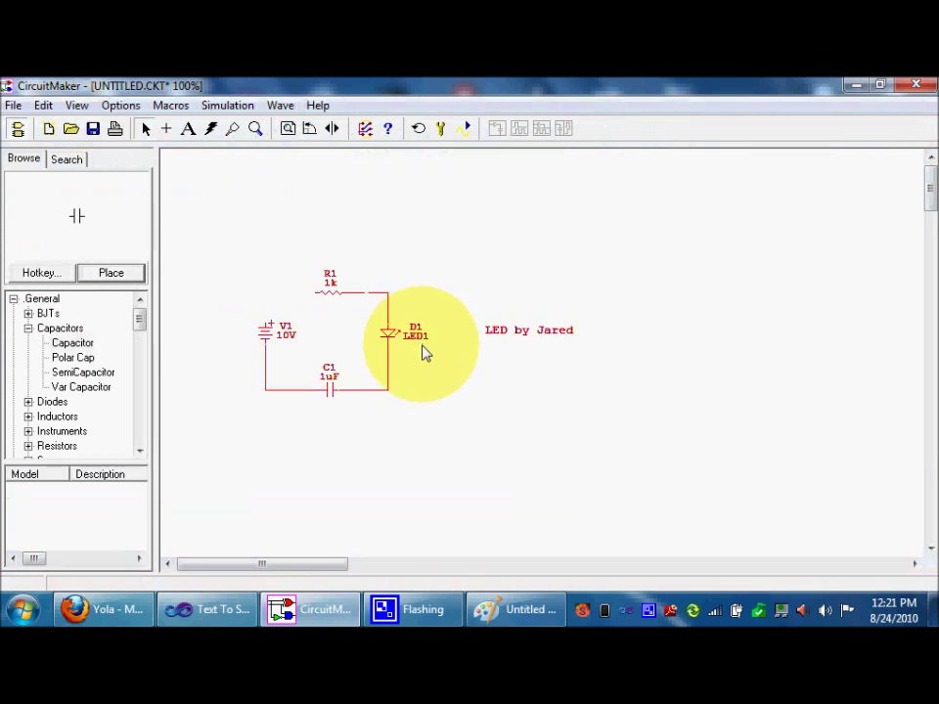
click(521, 609)
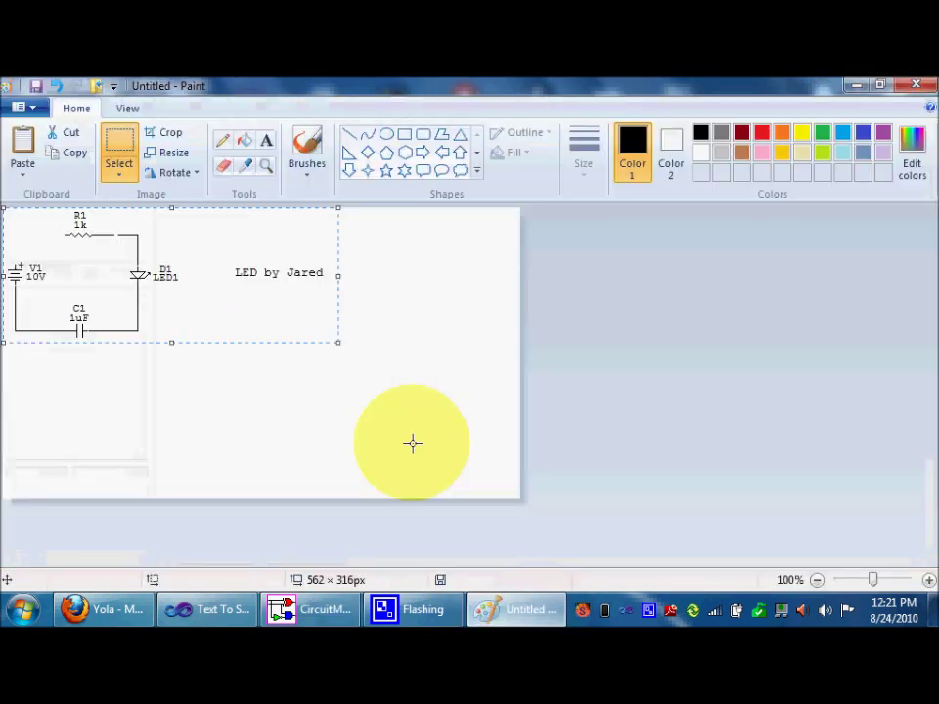
key(Delete)
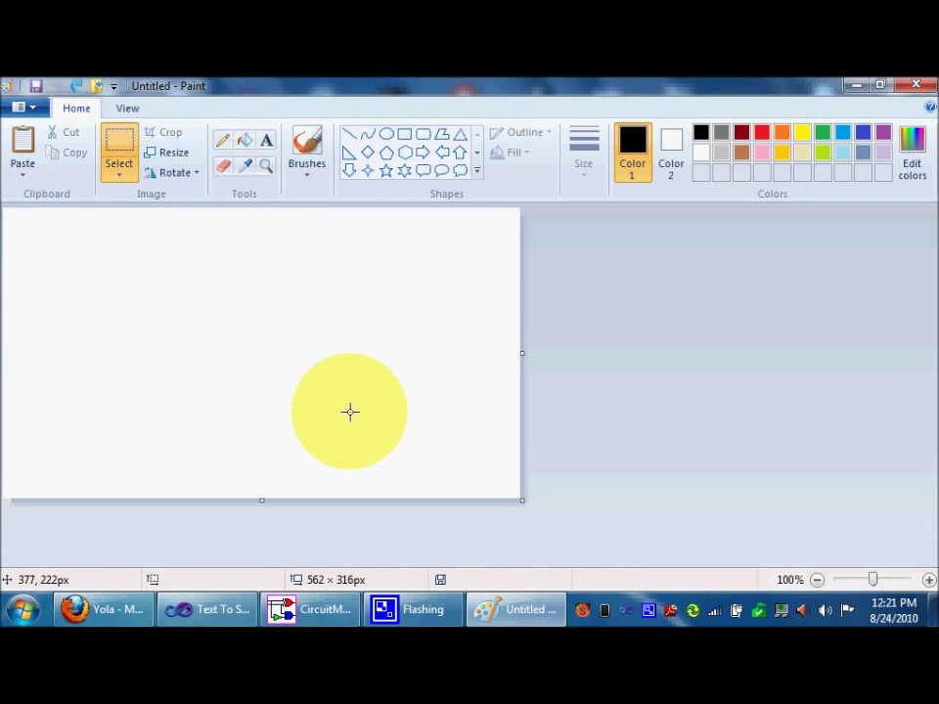
key(ctrl+z)
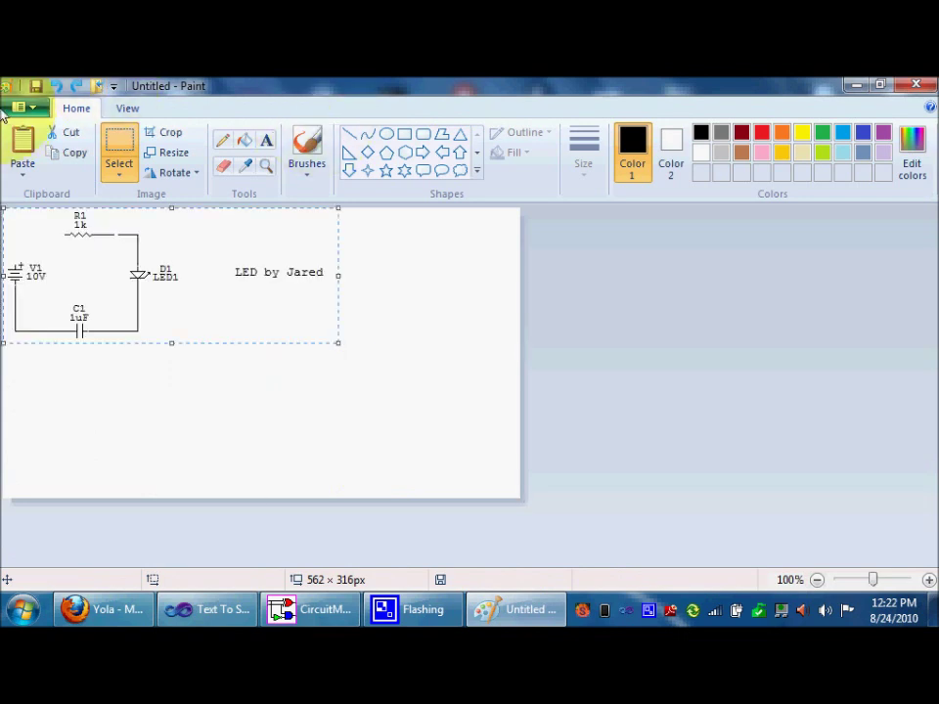
Bring up the Save As dialog for the Paint picture
click(35, 111)
key(Escape)
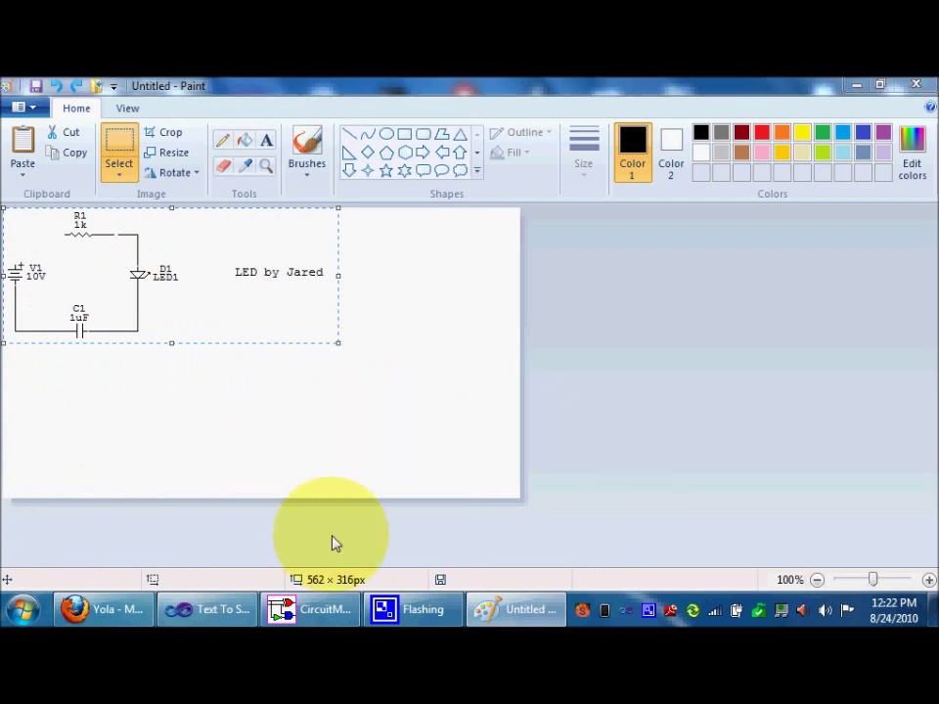
key(ctrl+s)
Keep PNG as the format, cancel saving, and close Paint discarding the image
click(333, 452)
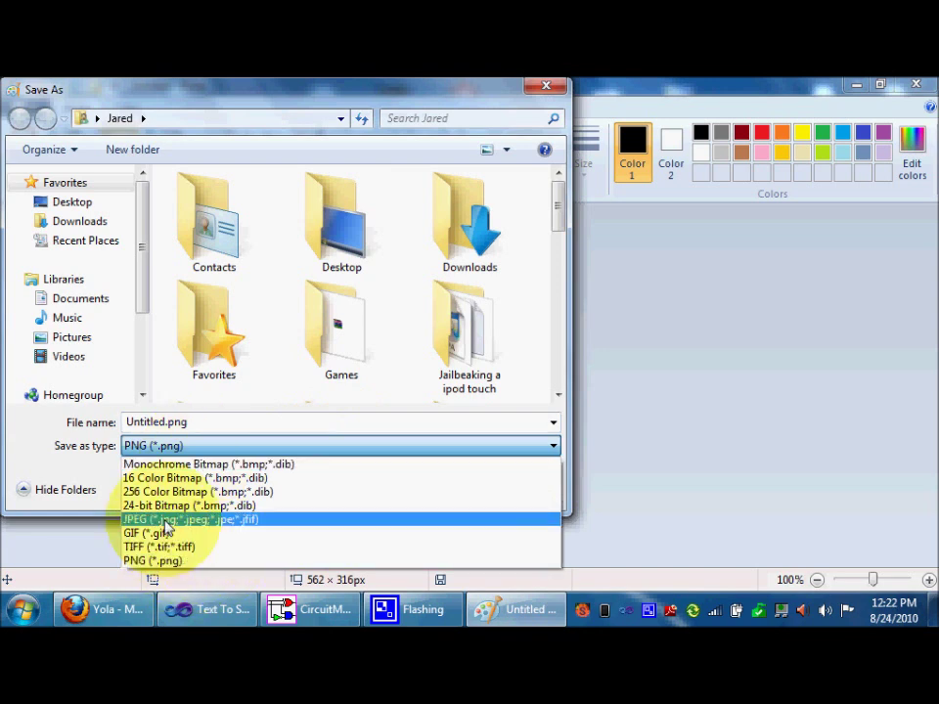
click(548, 115)
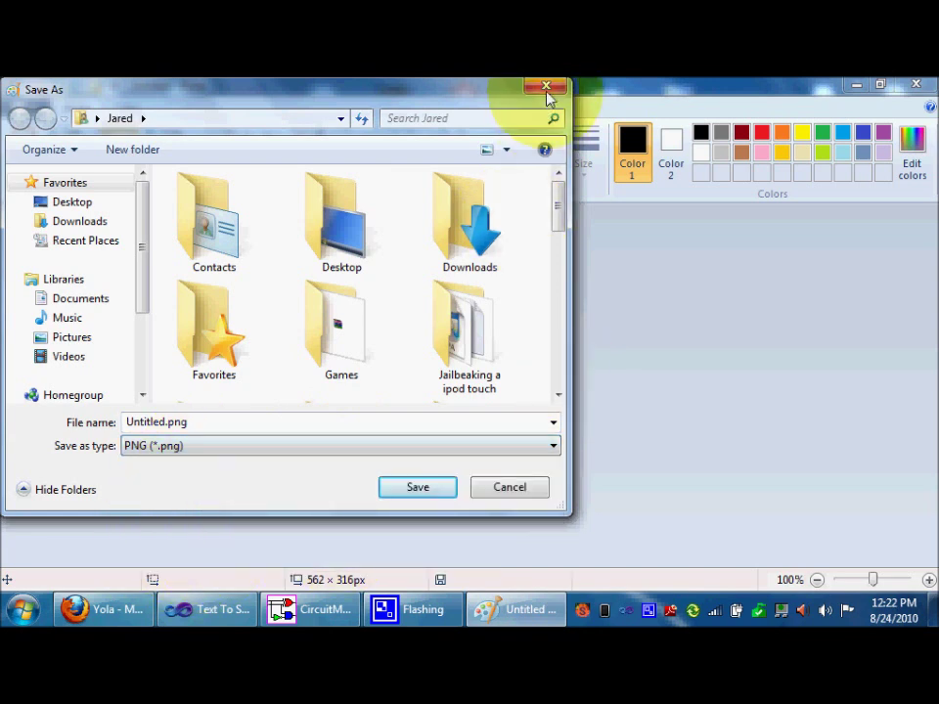
click(545, 87)
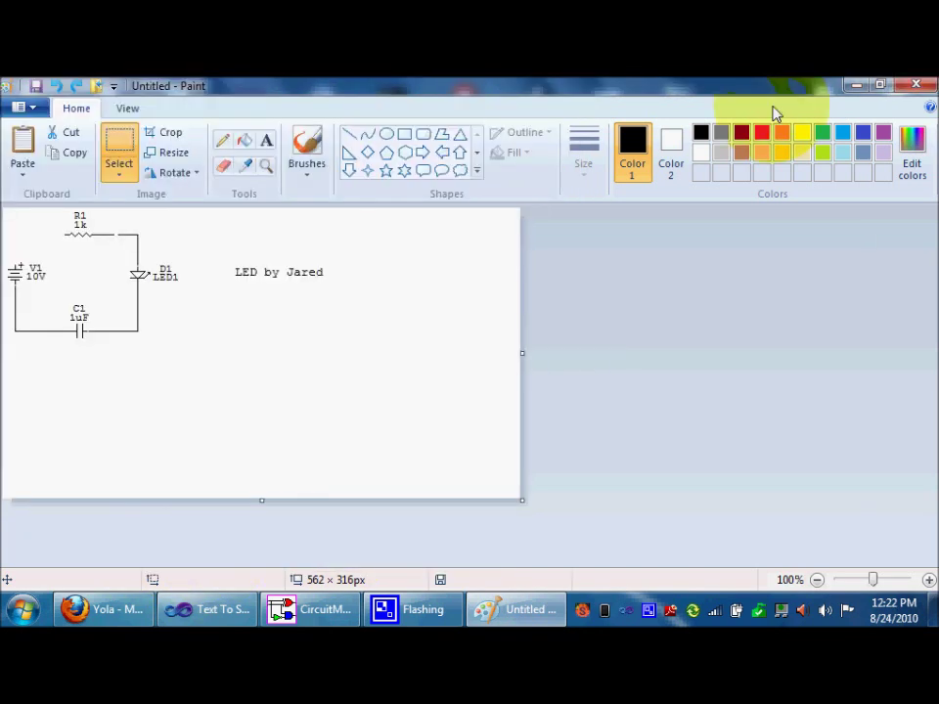
click(917, 87)
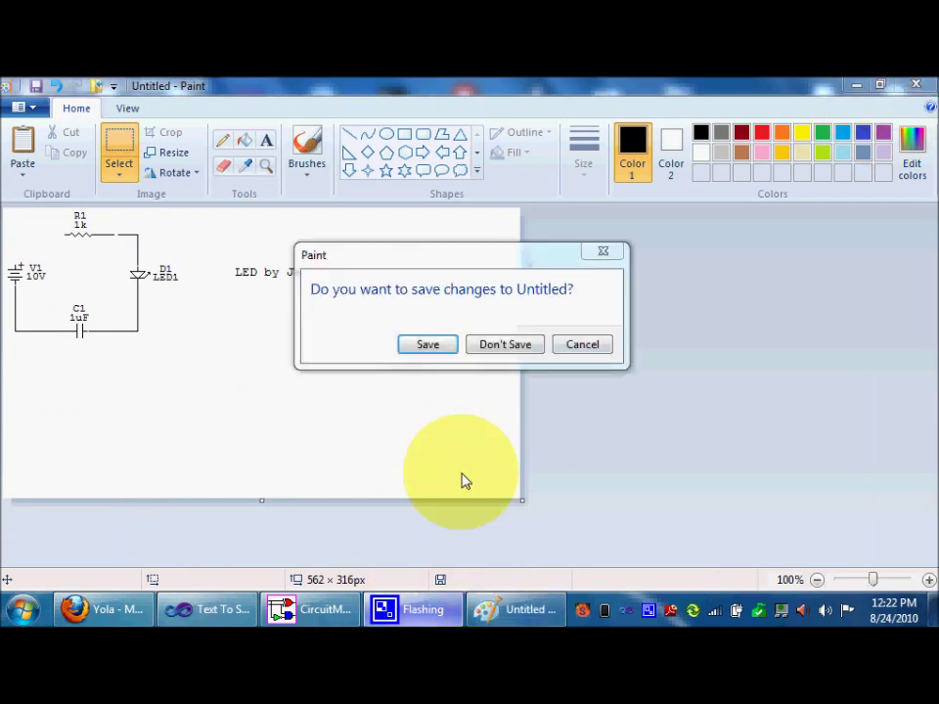
click(504, 344)
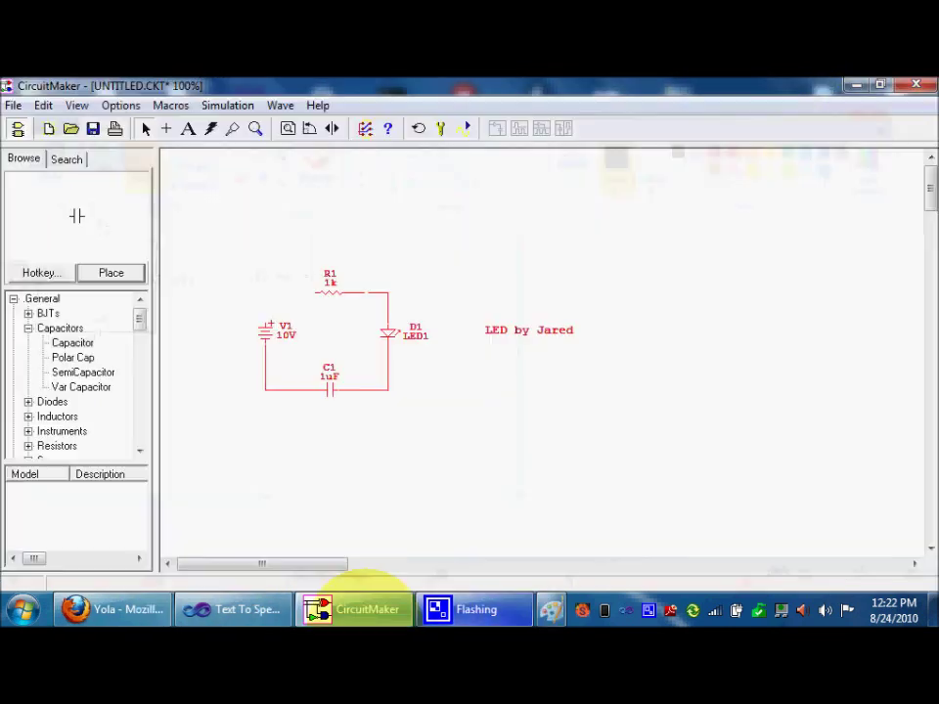
Collapse the General category in the component library and scroll through the list
click(396, 606)
click(396, 606)
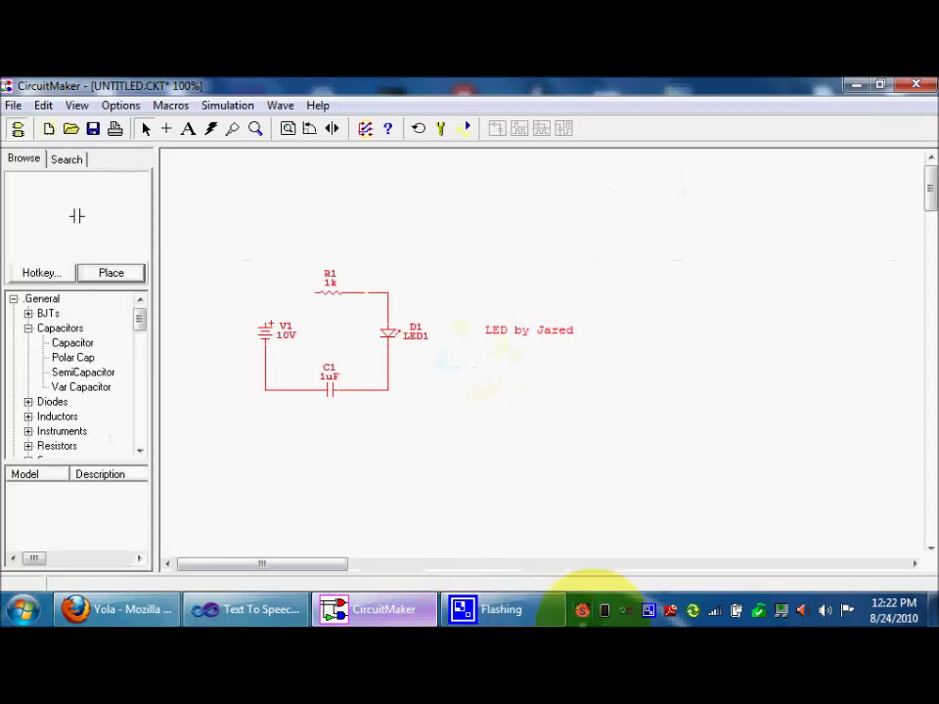
right_click(653, 608)
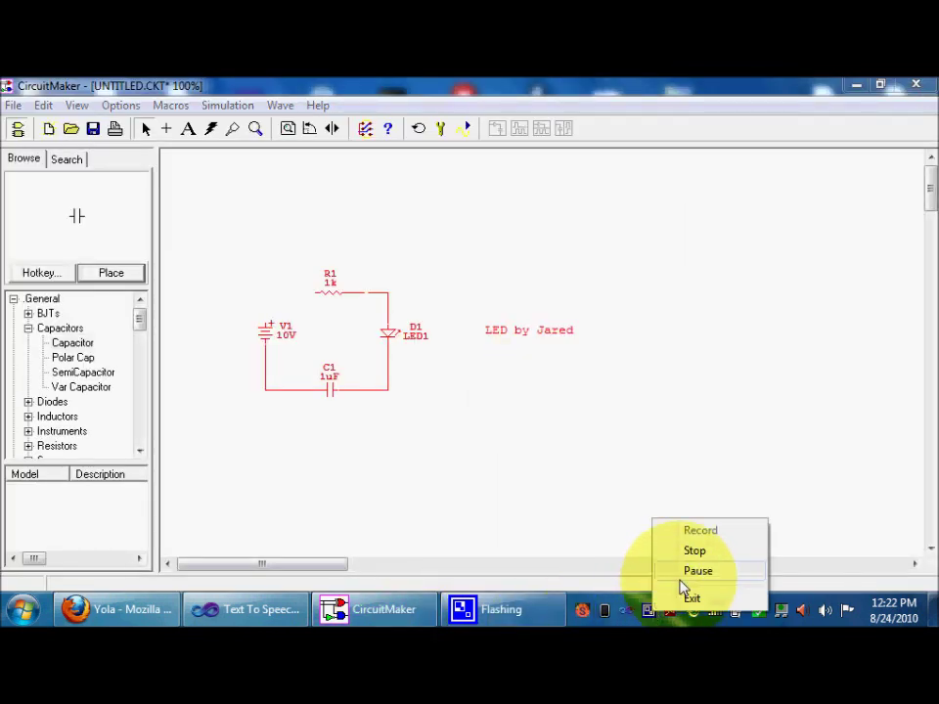
click(681, 597)
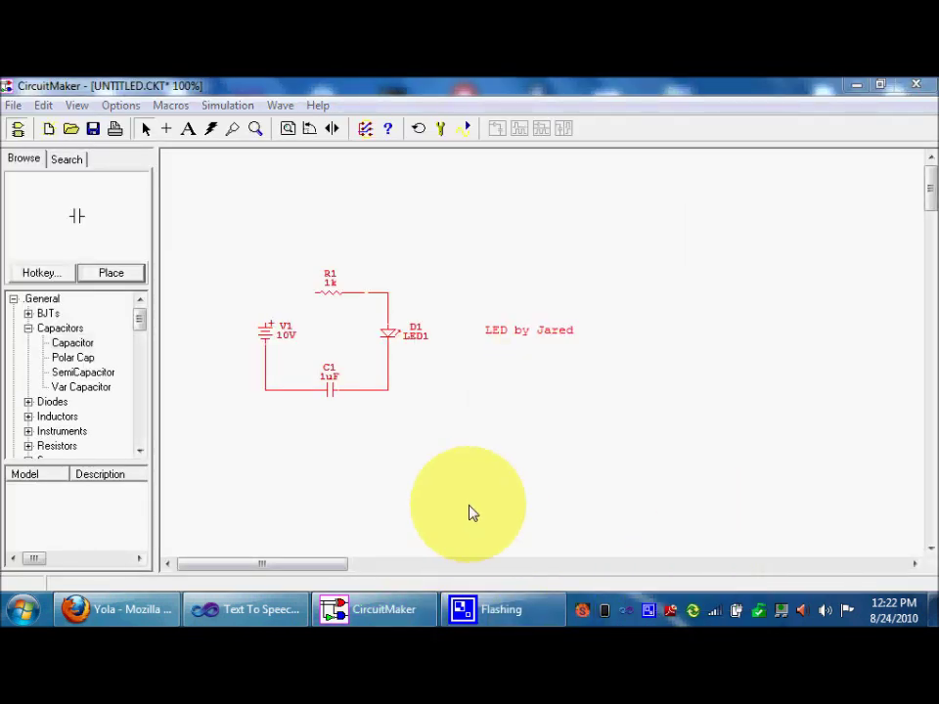
click(12, 298)
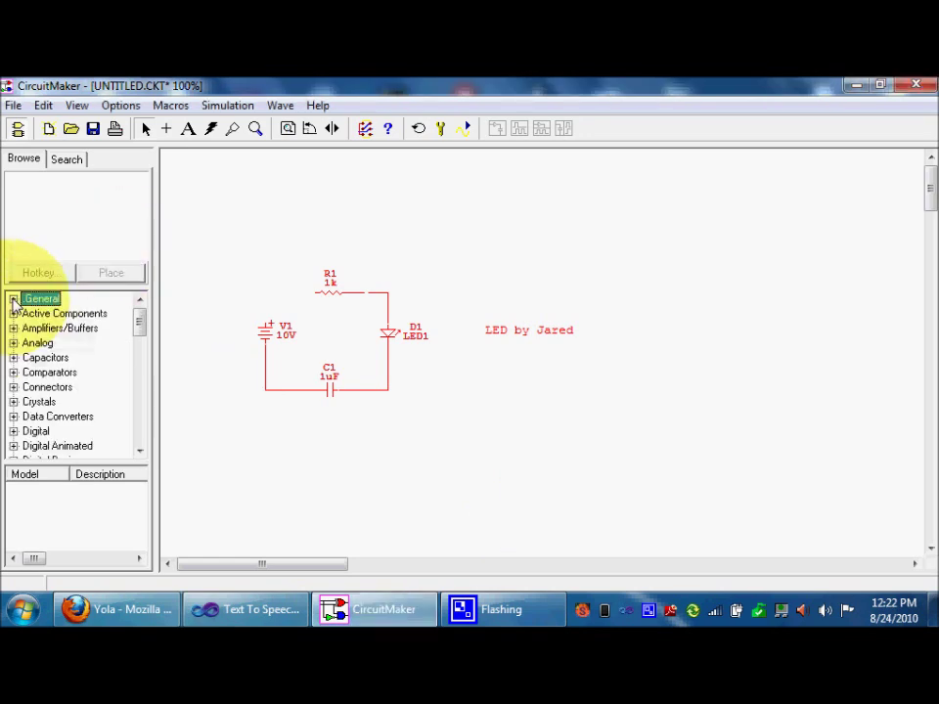
drag(140, 319, 134, 494)
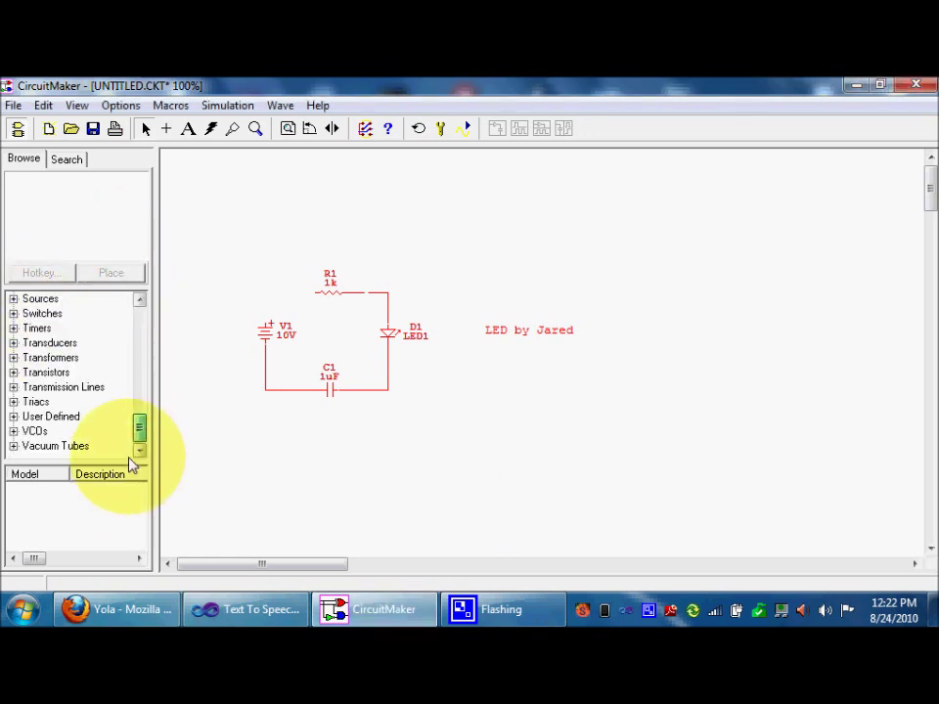
drag(140, 427, 142, 305)
Toggle between the Search and Browse tabs and scroll the category list back to the top
click(69, 159)
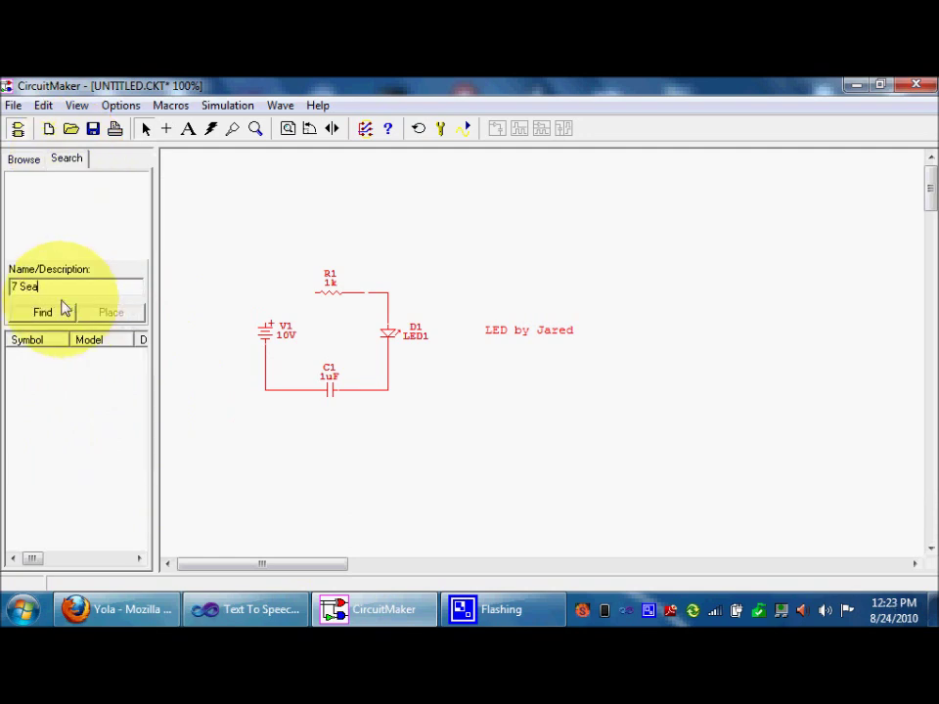
click(25, 159)
key(l)
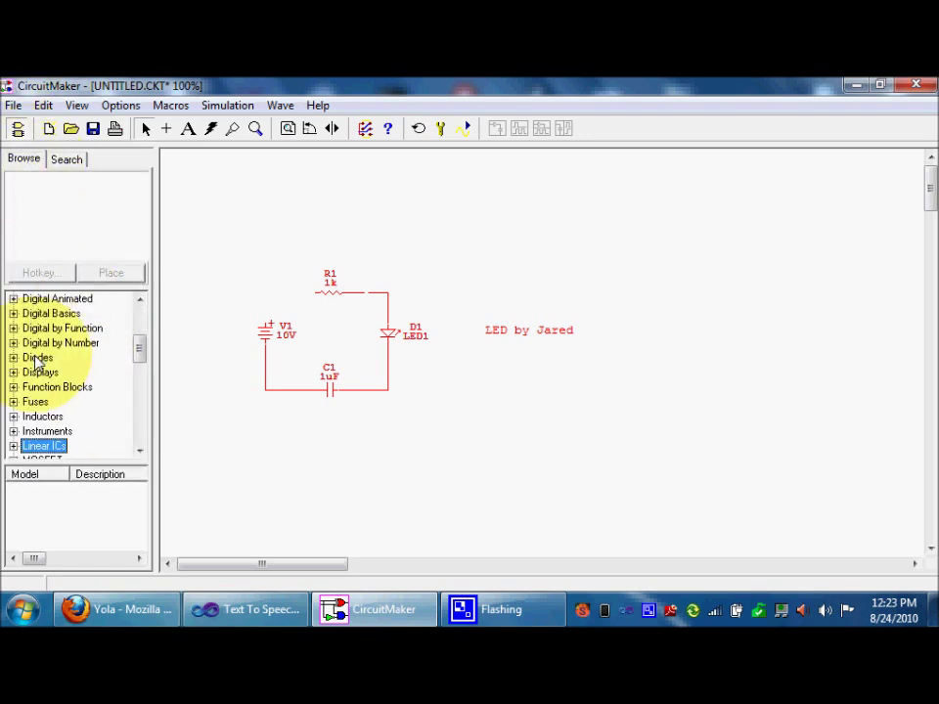
drag(140, 453, 161, 250)
drag(139, 322, 140, 396)
click(143, 326)
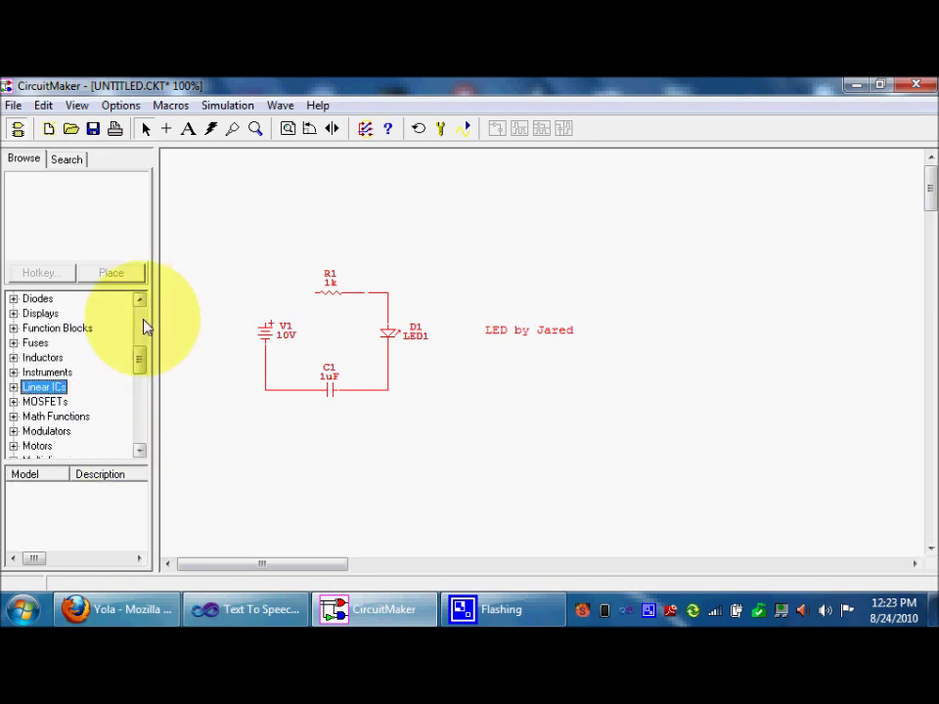
click(143, 327)
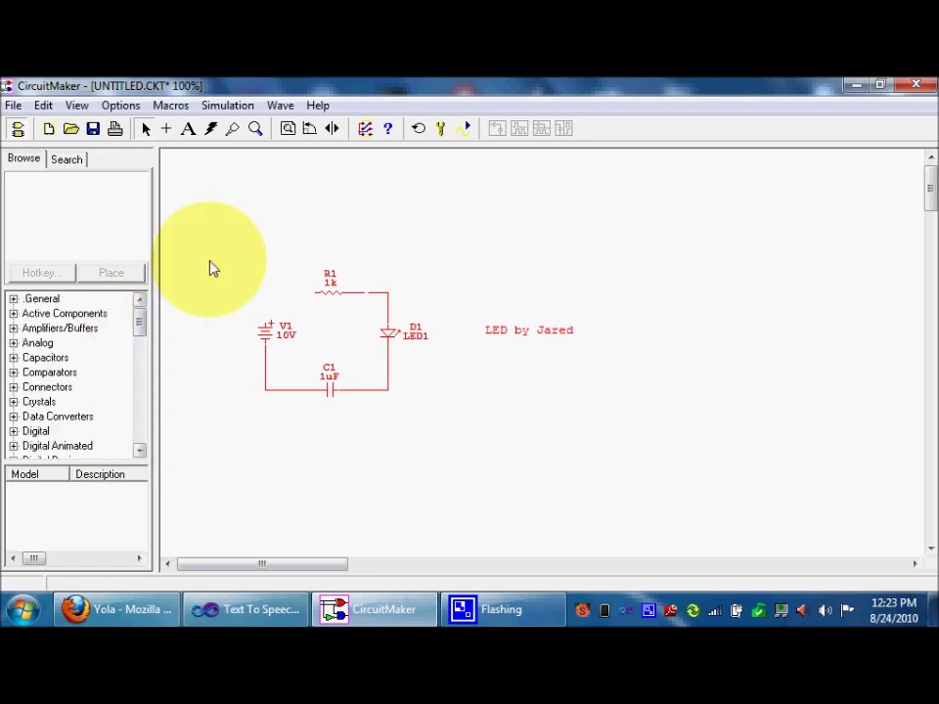
right_click(667, 612)
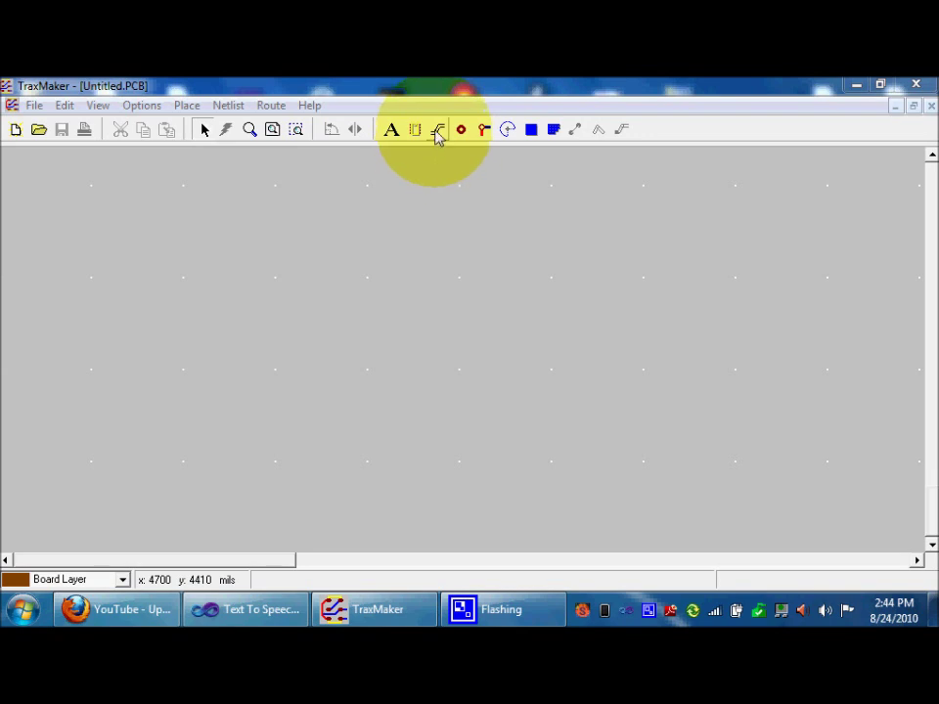
Draw a four-corner closed rectangular track as the board outline, then exit track placement
click(437, 131)
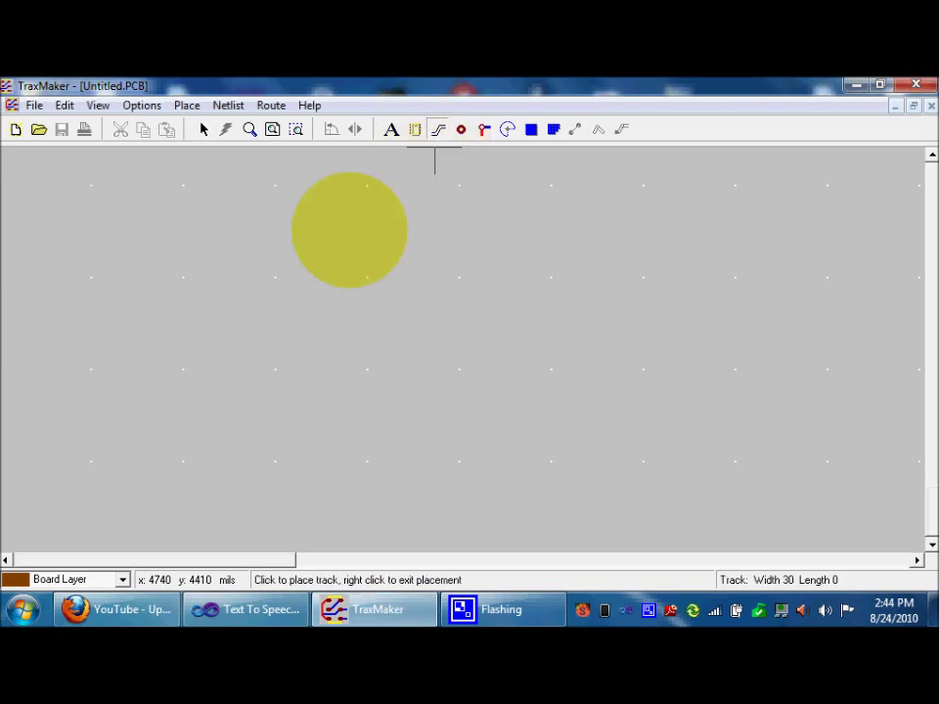
click(91, 460)
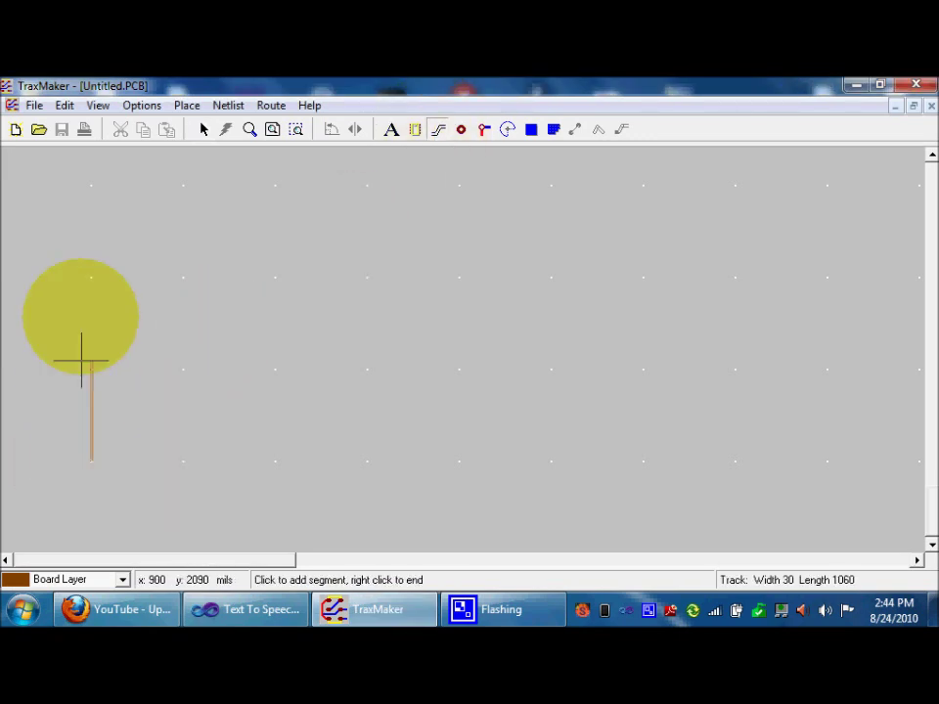
click(91, 276)
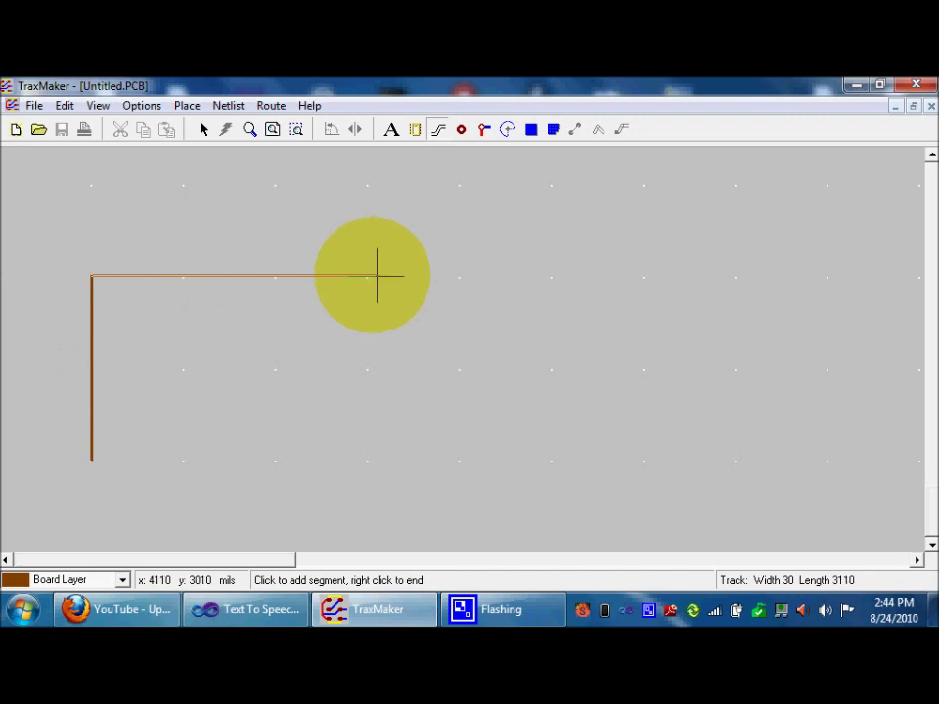
click(367, 275)
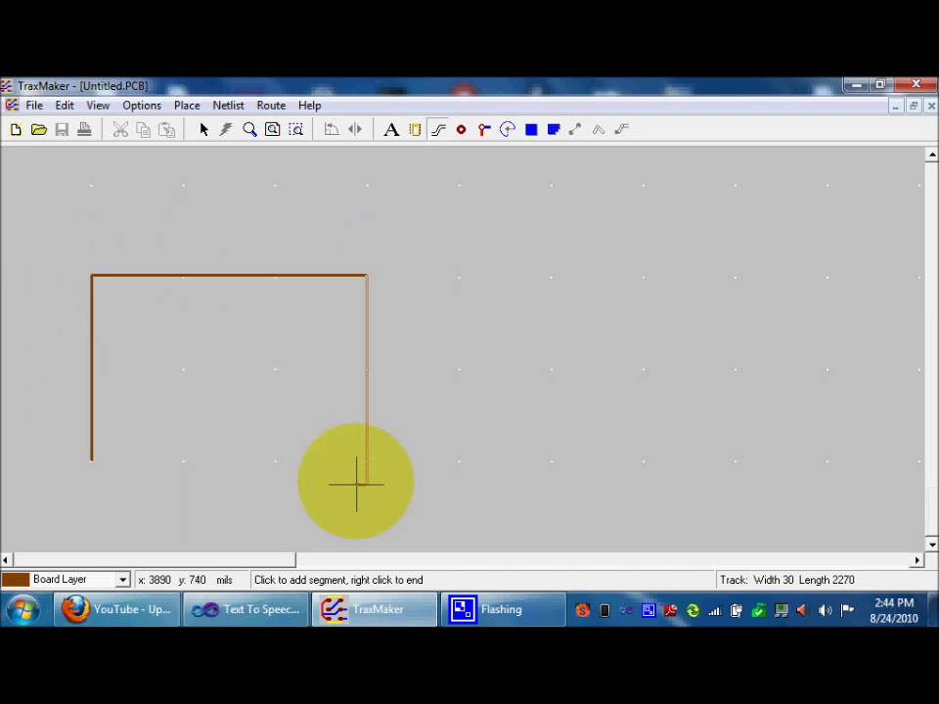
click(356, 460)
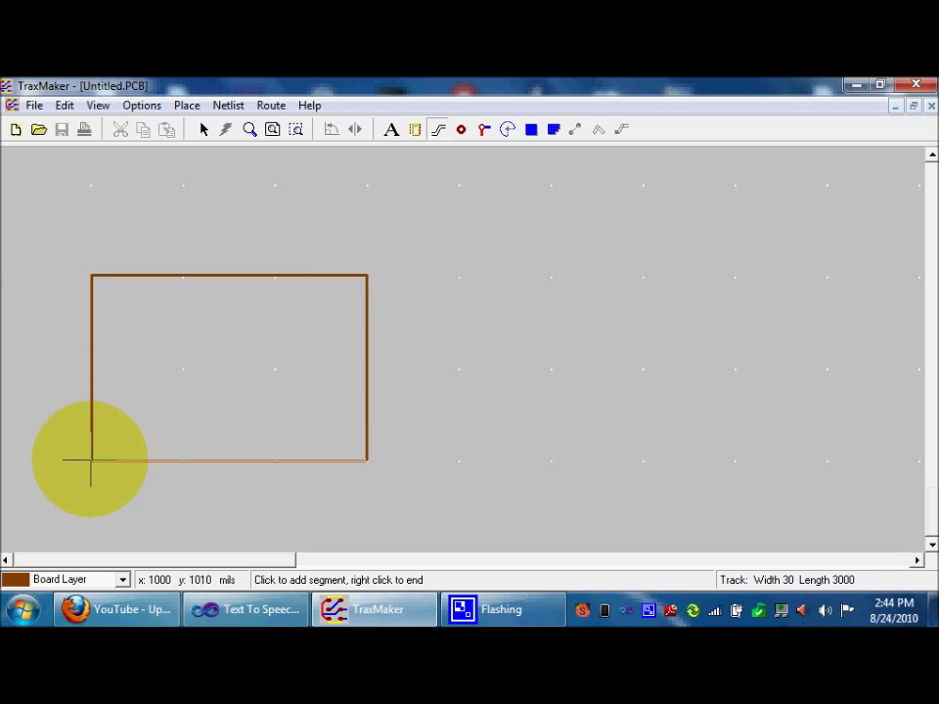
click(91, 459)
right_click(91, 459)
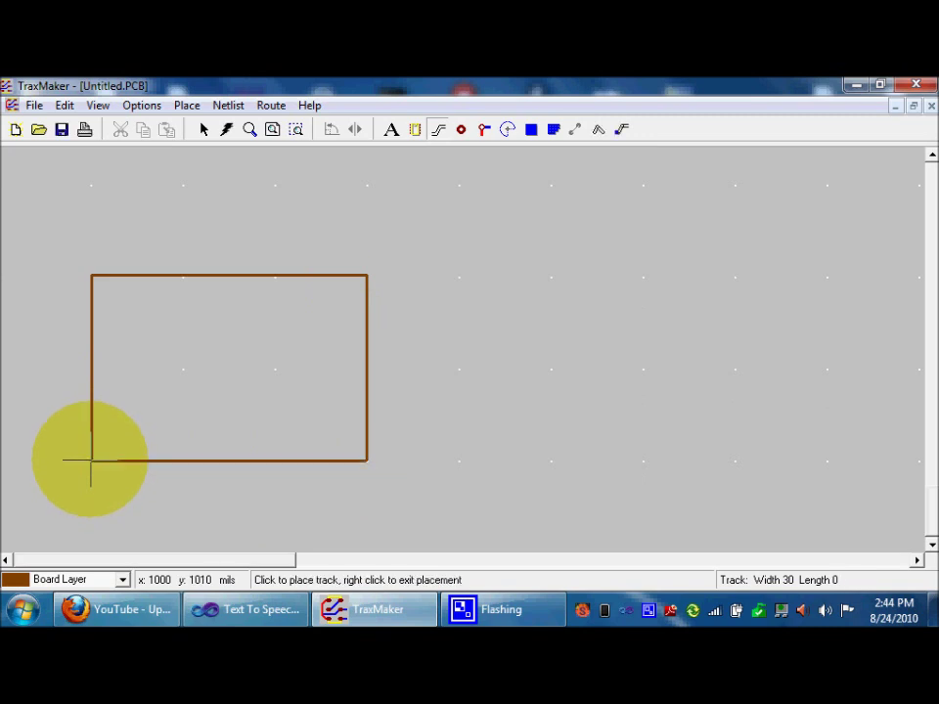
right_click(379, 475)
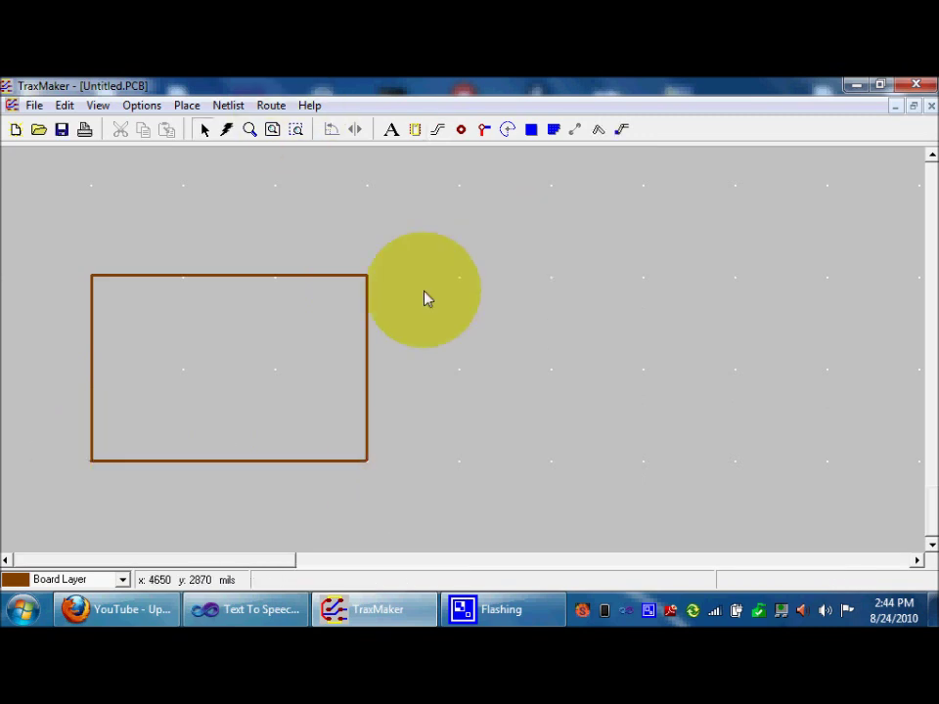
Place a 'PCB by' label with the author's name just below the board outline
click(391, 129)
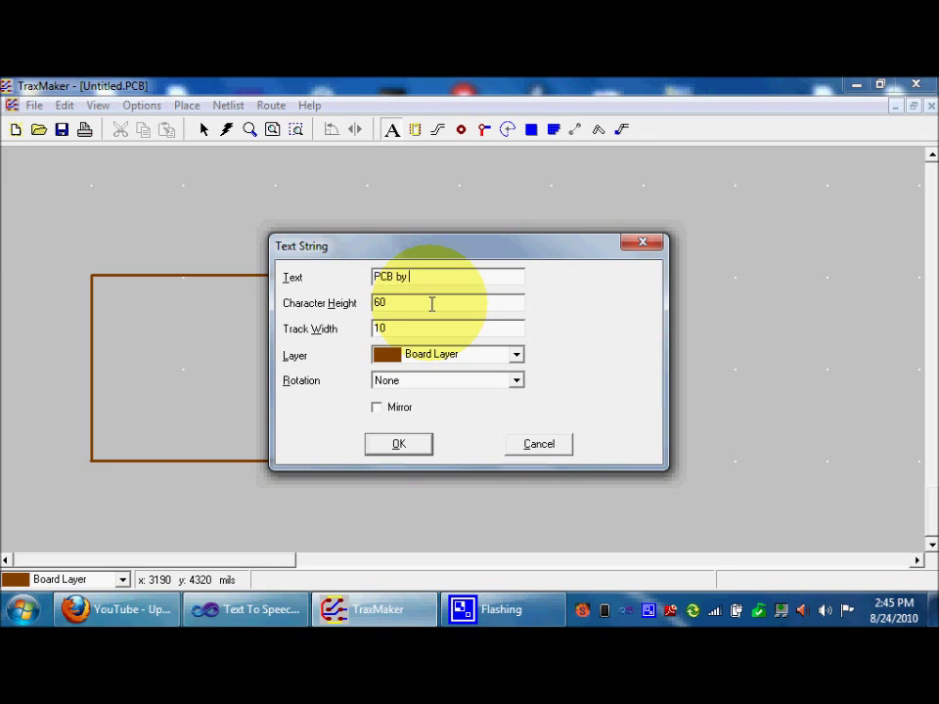
text(PCB by Jared)
key(Return)
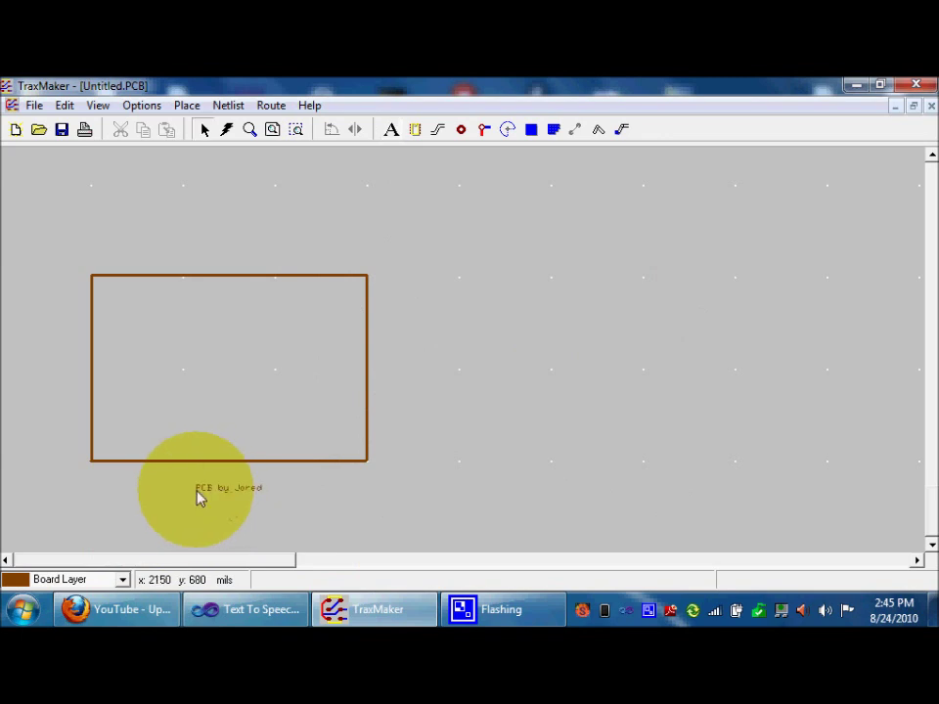
click(199, 498)
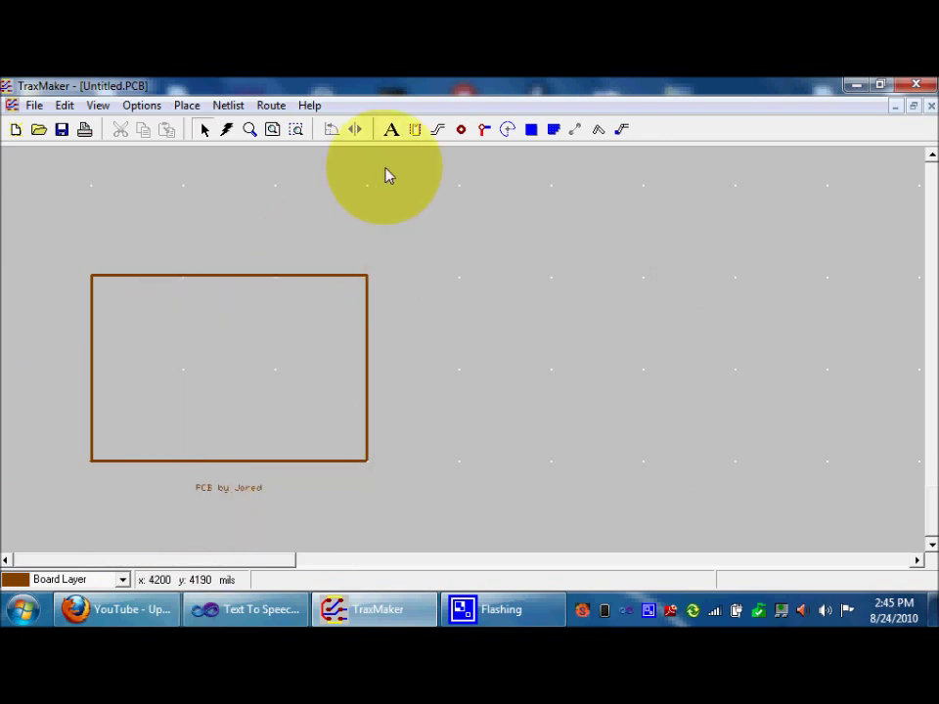
click(437, 131)
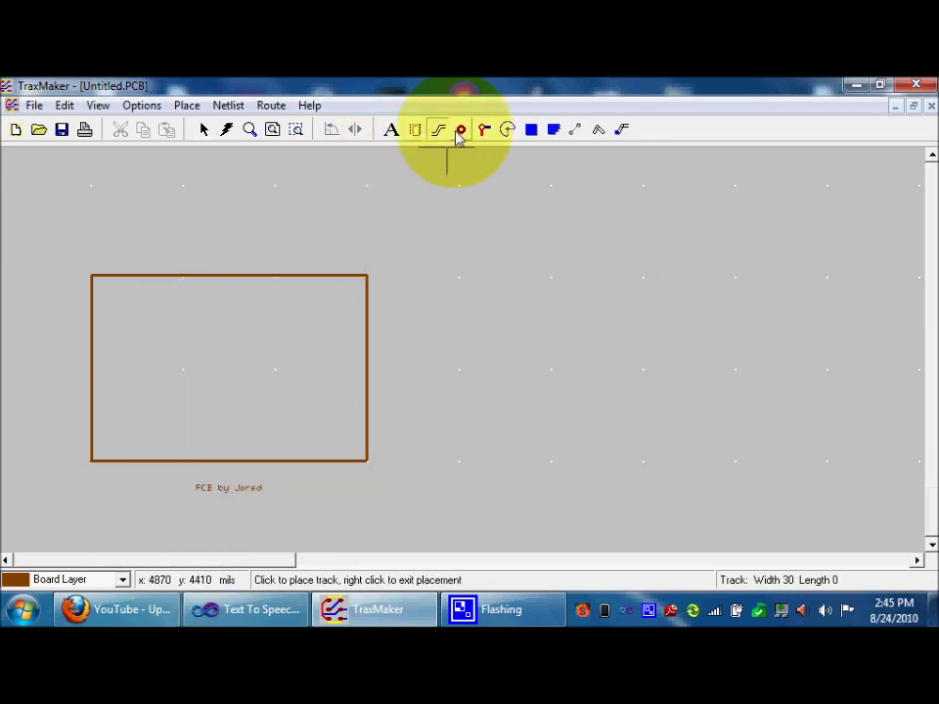
Switch the pad shape from the default ROUND40 to the larger ROUND100 pad
click(460, 130)
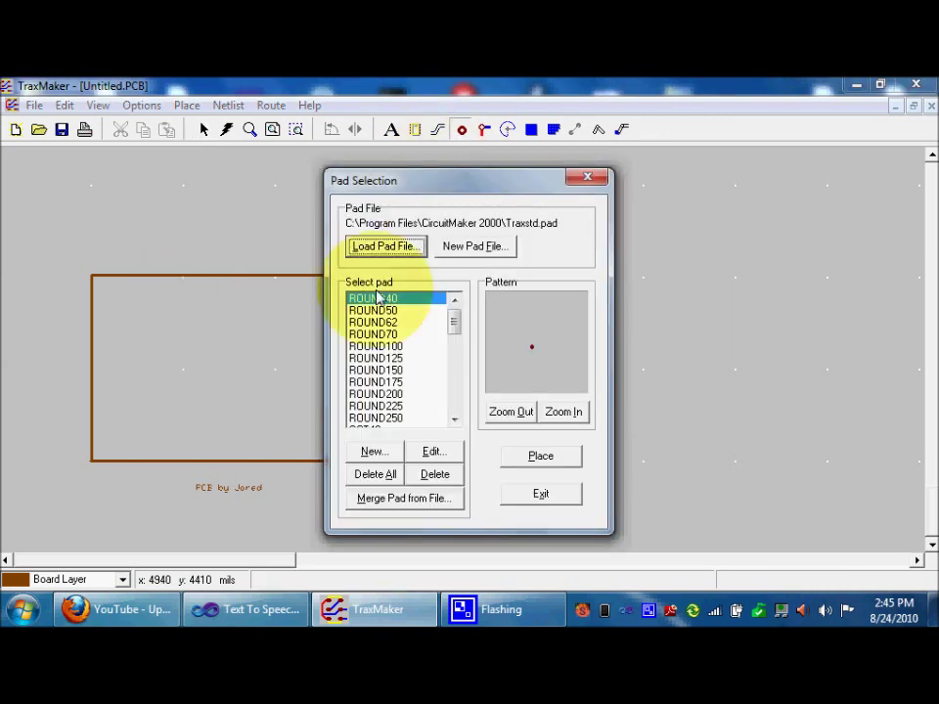
click(541, 456)
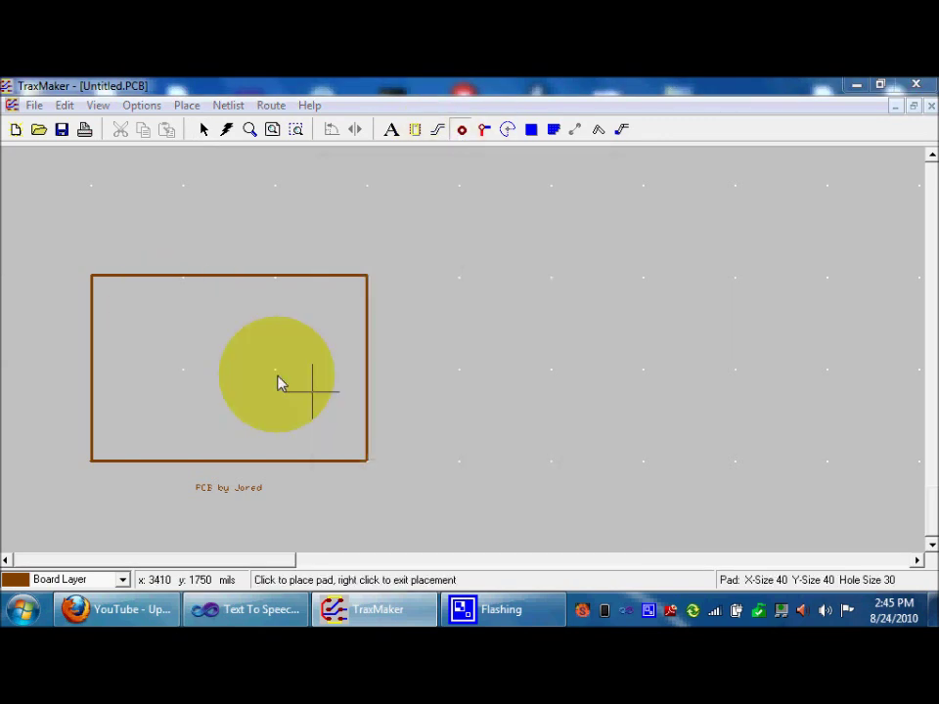
click(484, 130)
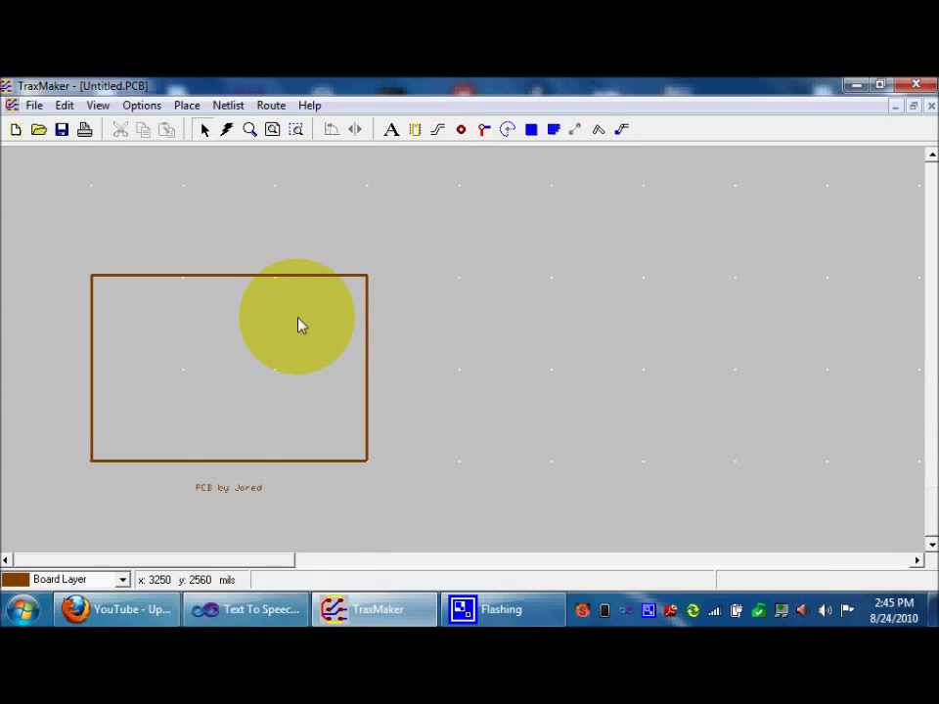
click(460, 129)
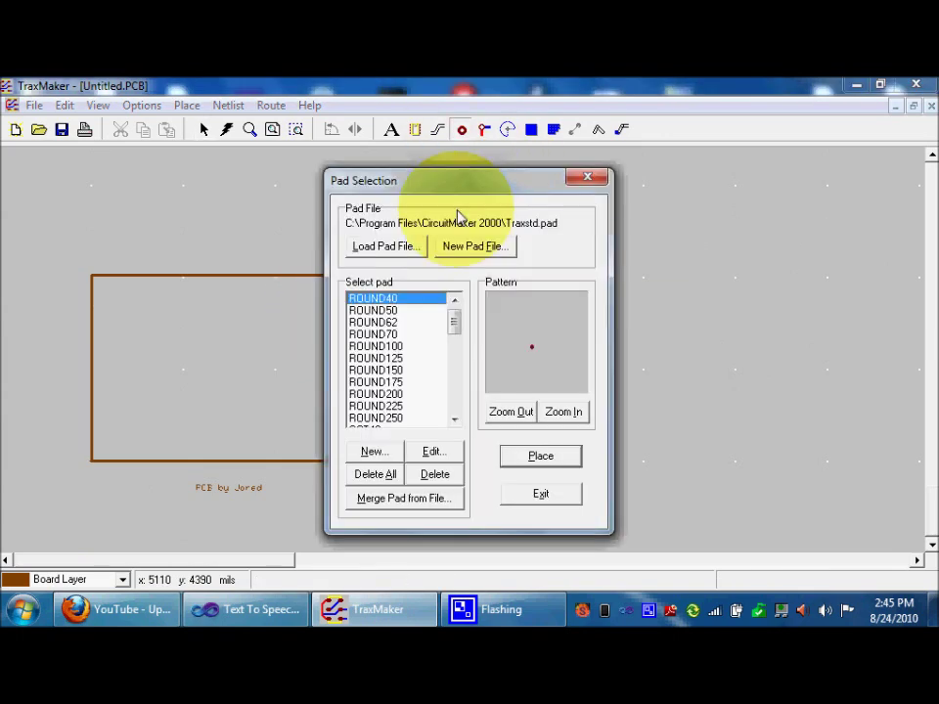
click(376, 348)
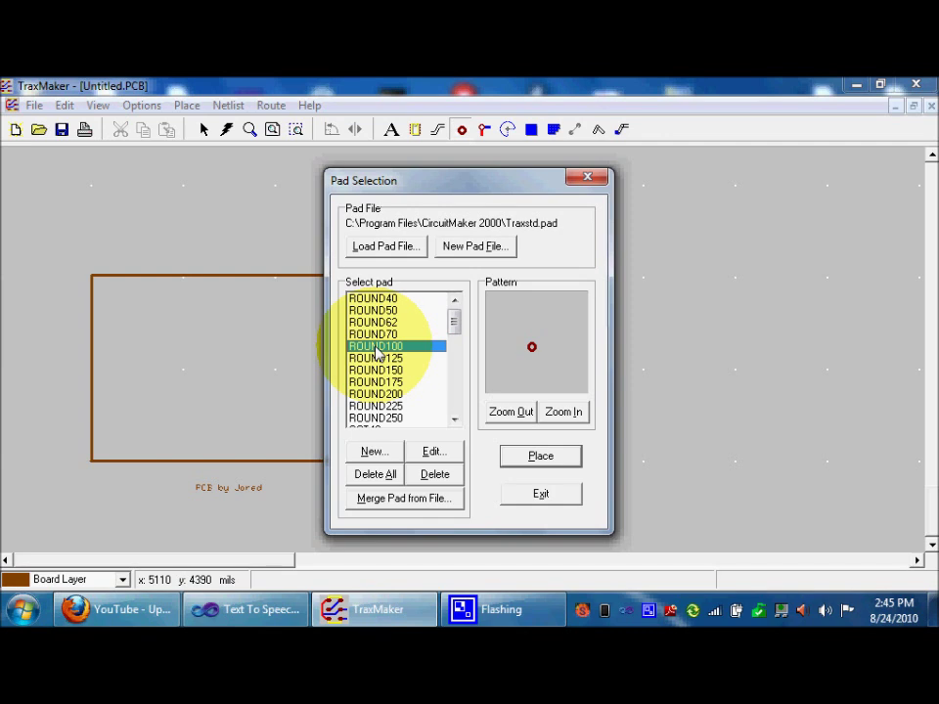
click(519, 455)
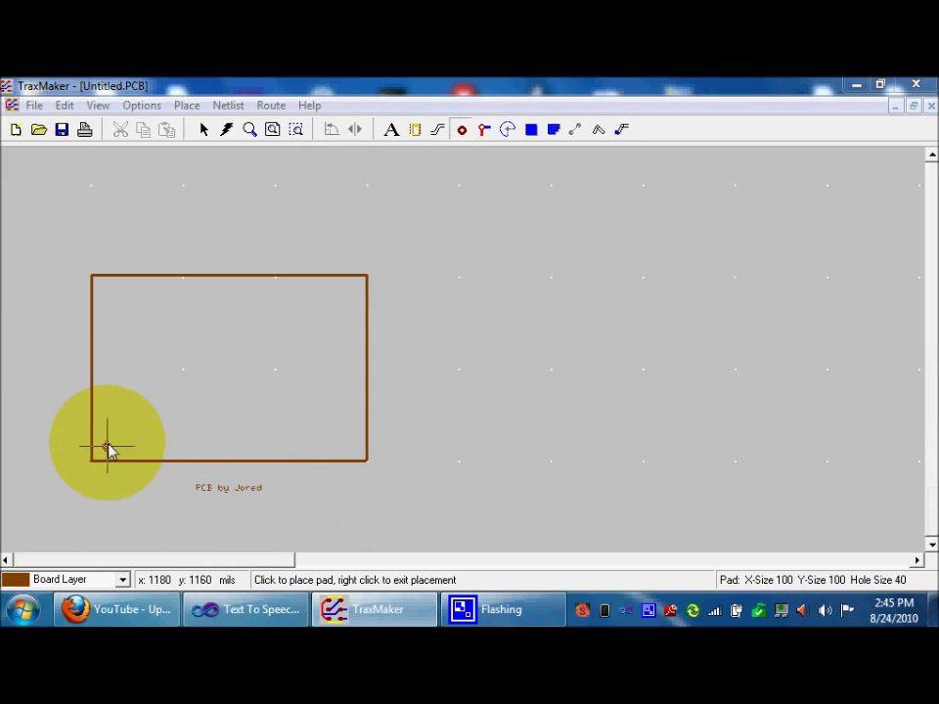
Place three ROUND100 pads in a vertical column at the board's bottom-left, then stop placing
click(108, 445)
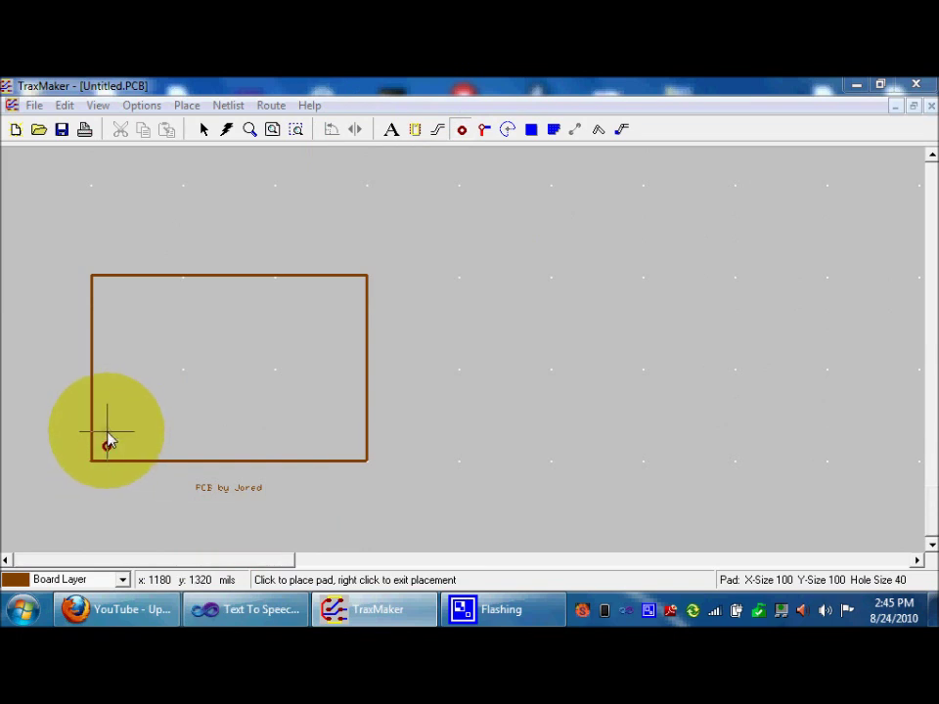
click(108, 431)
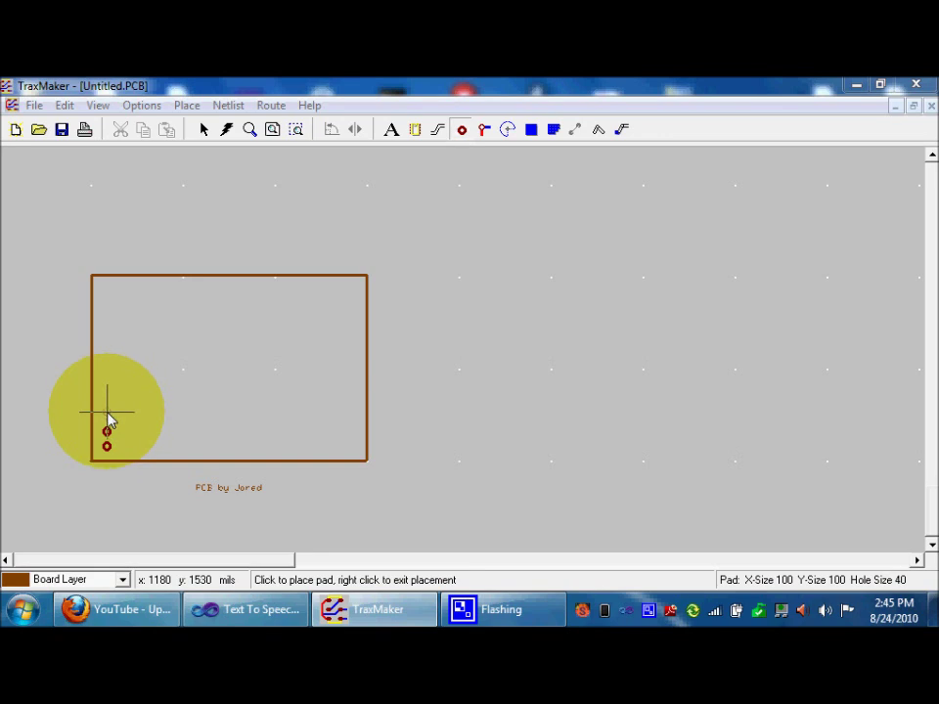
click(107, 412)
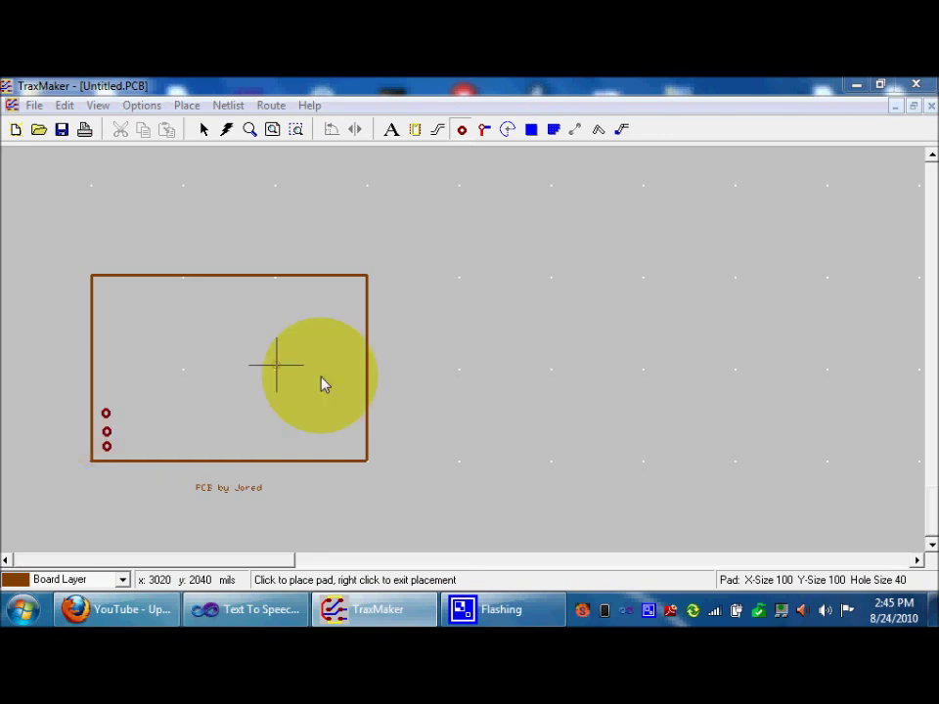
right_click(323, 383)
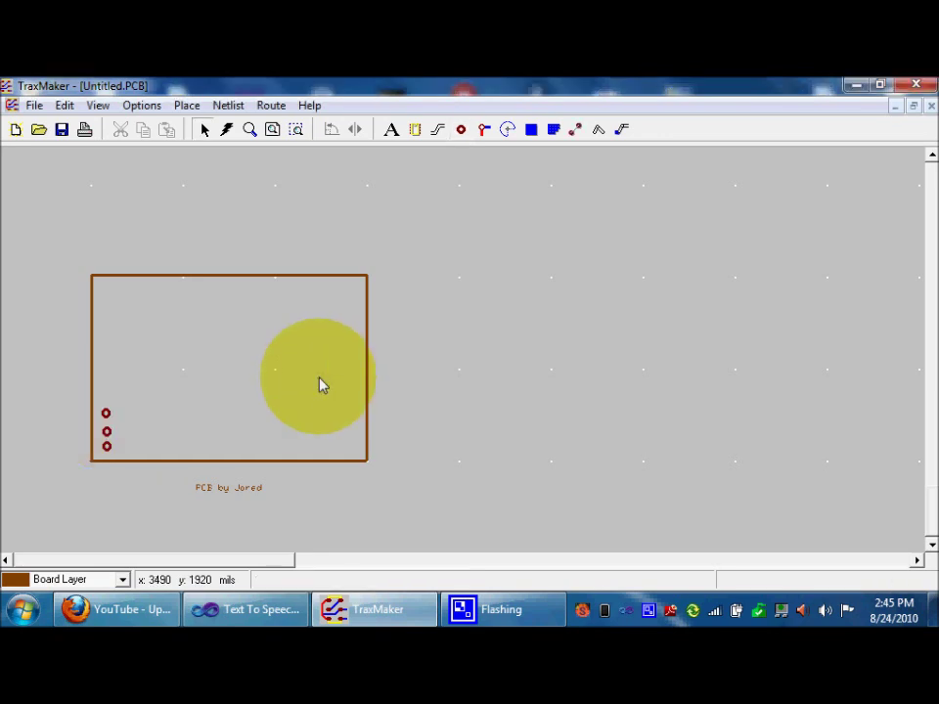
Open Component Selection and browse for a library file, checking Libraries, then the computer's drives
click(414, 131)
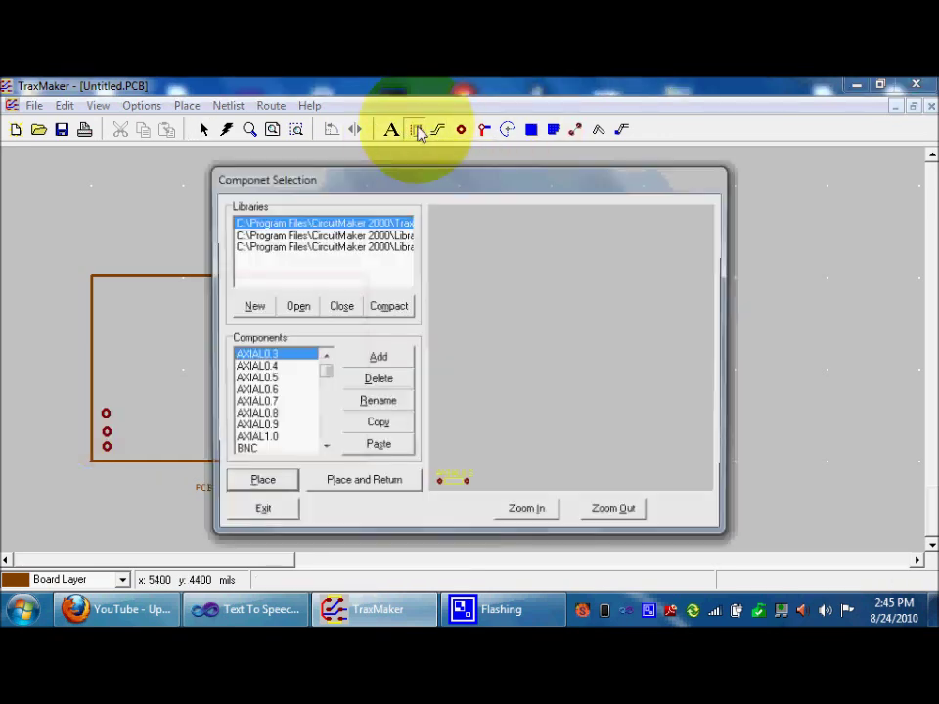
click(309, 313)
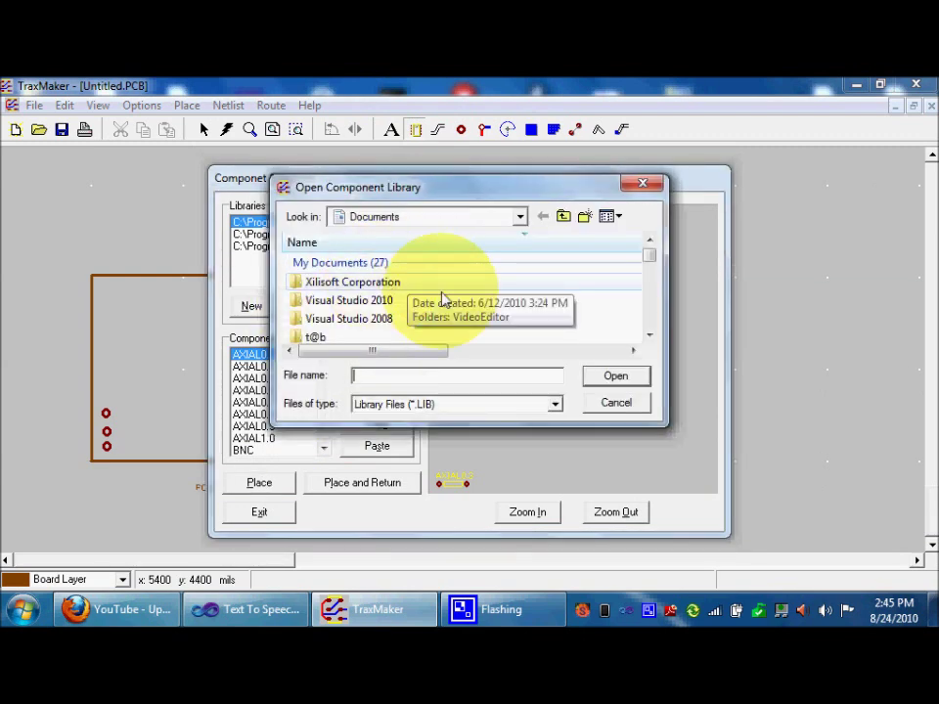
click(565, 221)
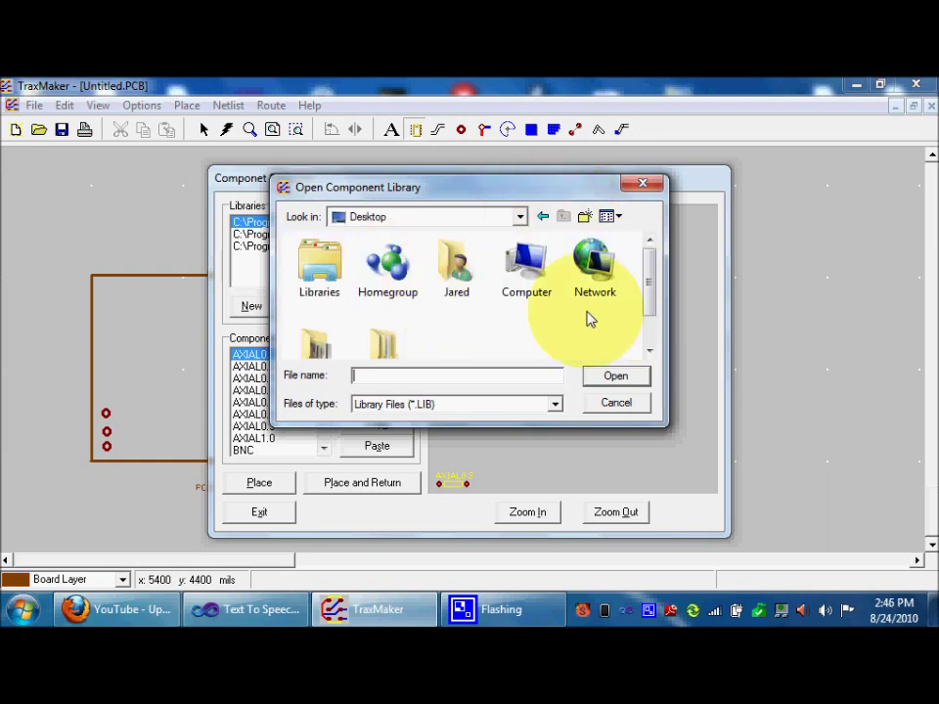
double_click(319, 264)
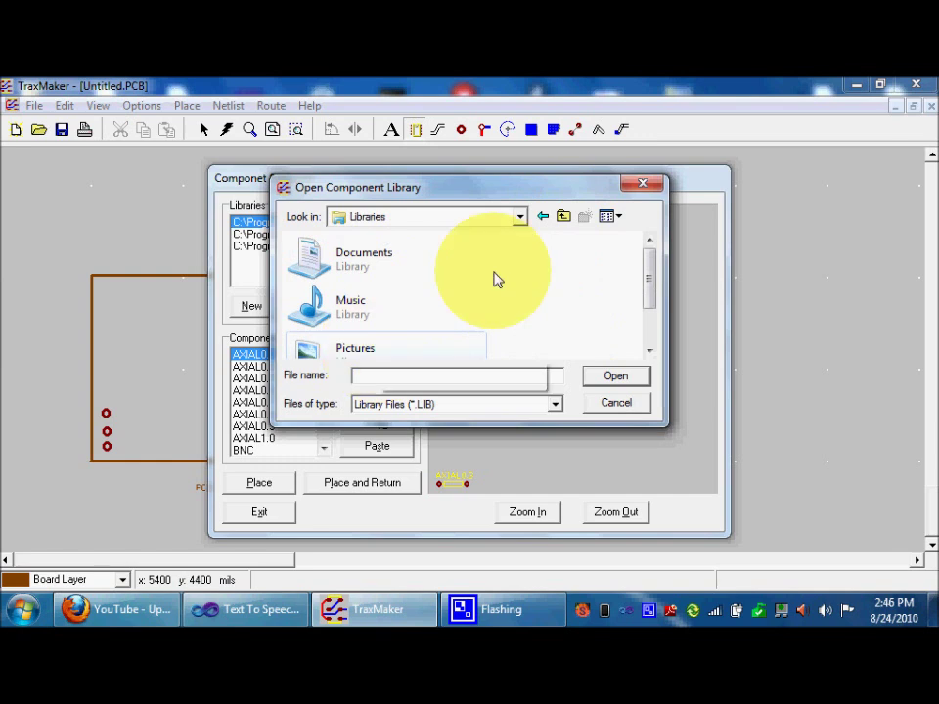
click(562, 217)
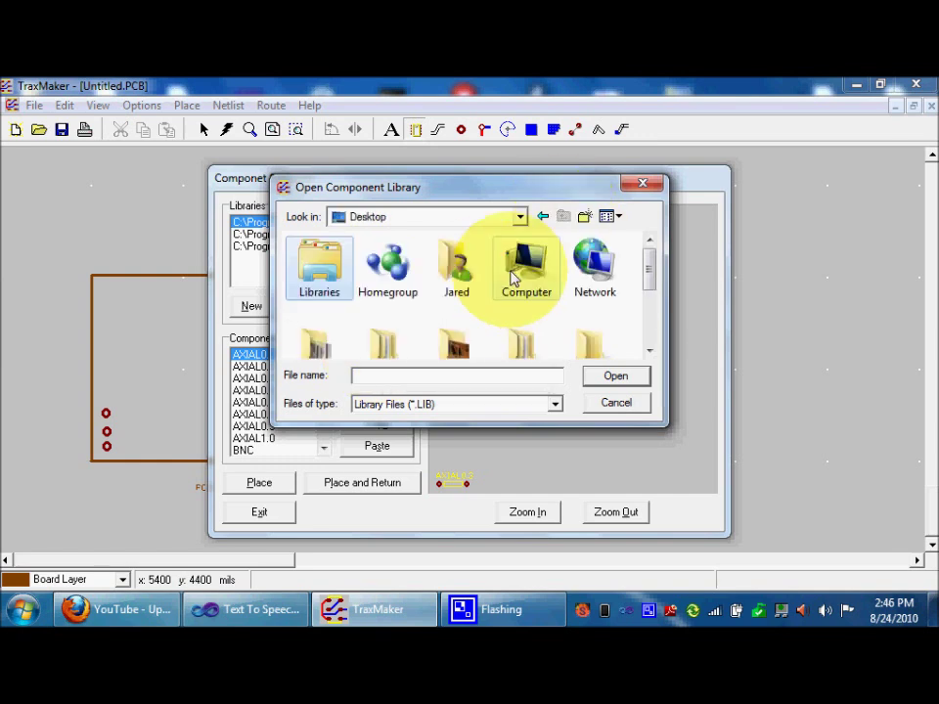
double_click(519, 281)
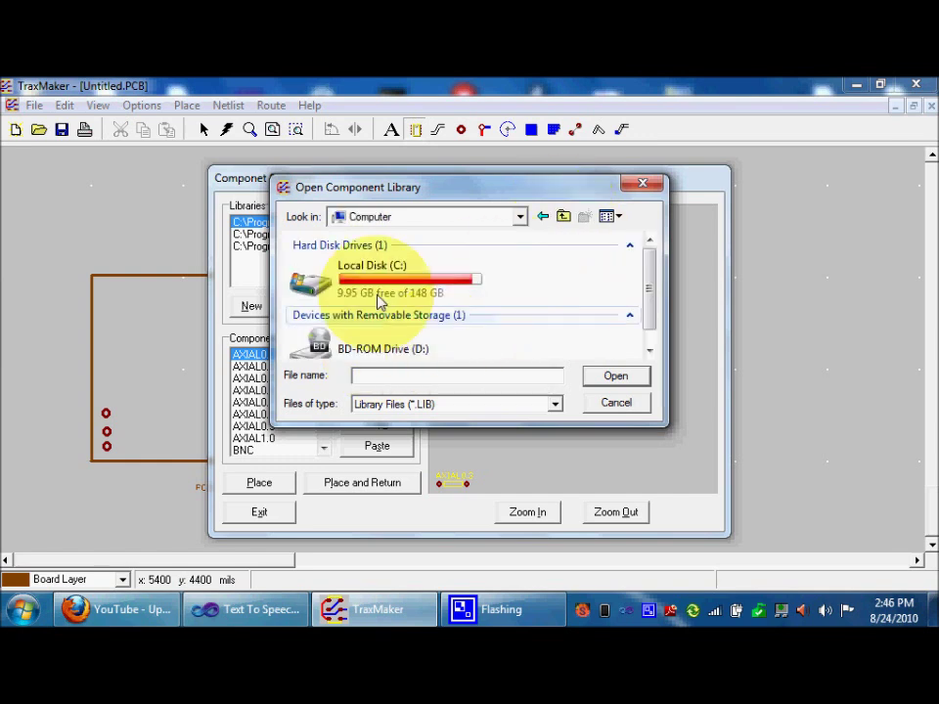
Browse to C:\Program Files\CircuitMaker 2000\Library, cancel without adding anything, and view the second library
double_click(376, 270)
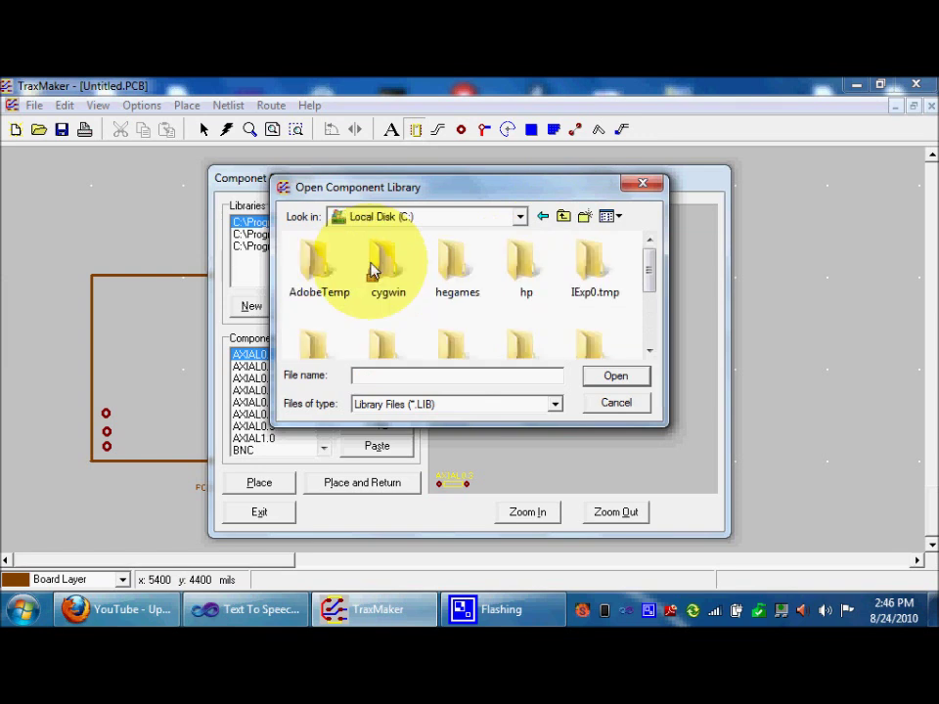
scroll(376, 266, down, 3)
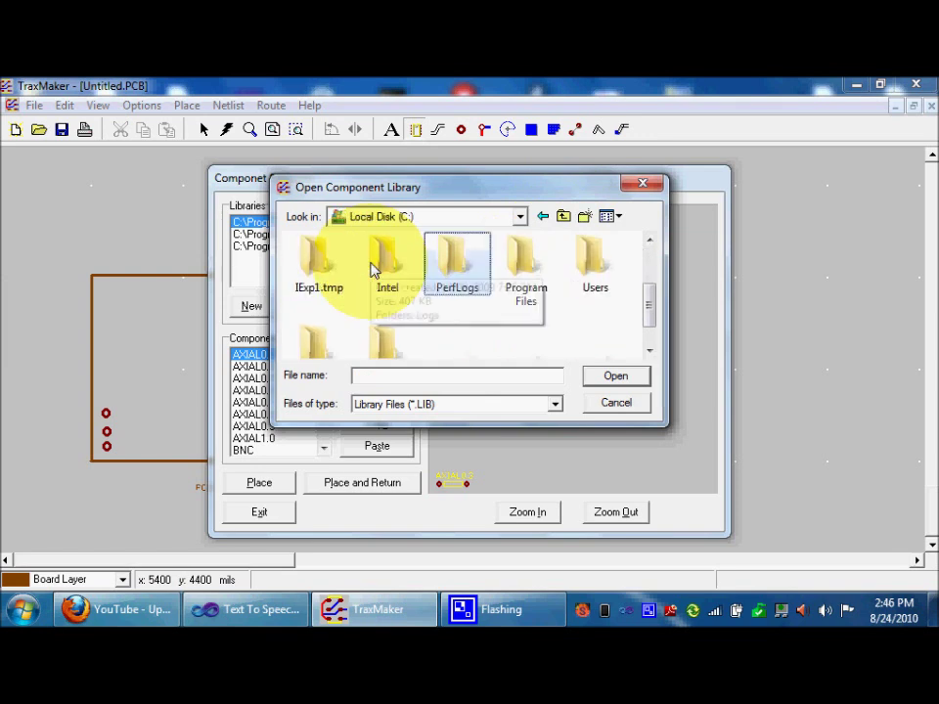
double_click(547, 266)
scroll(467, 313, down, 5)
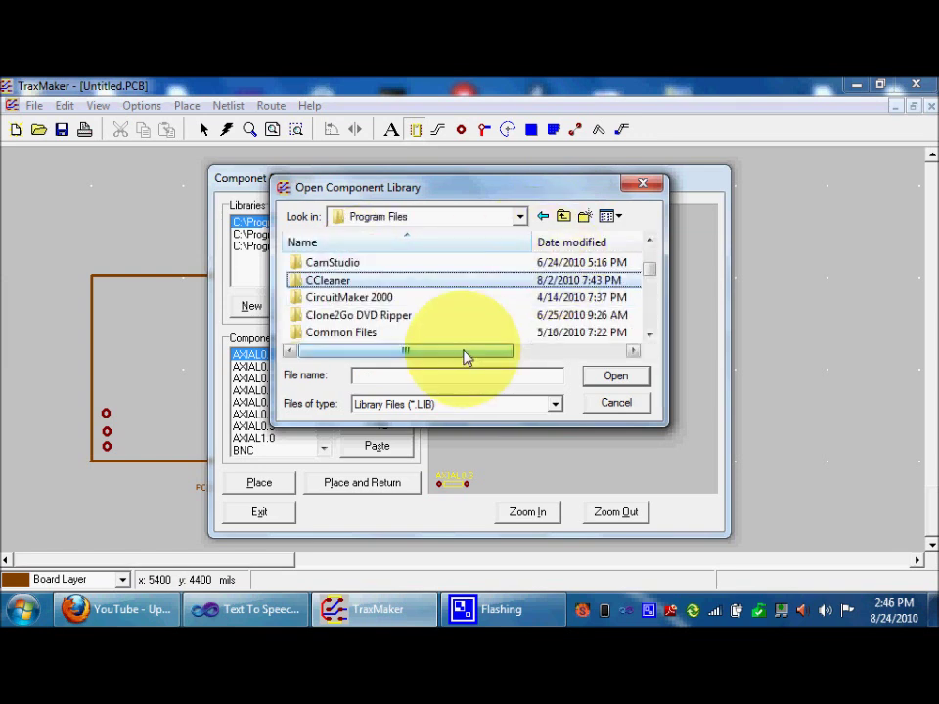
click(372, 298)
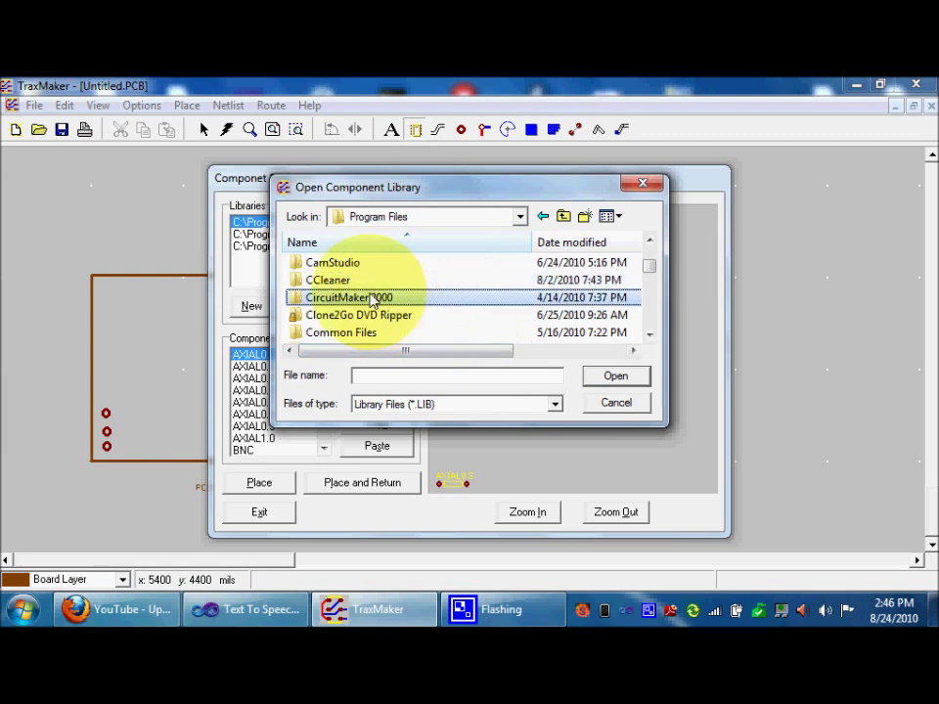
double_click(371, 298)
double_click(335, 280)
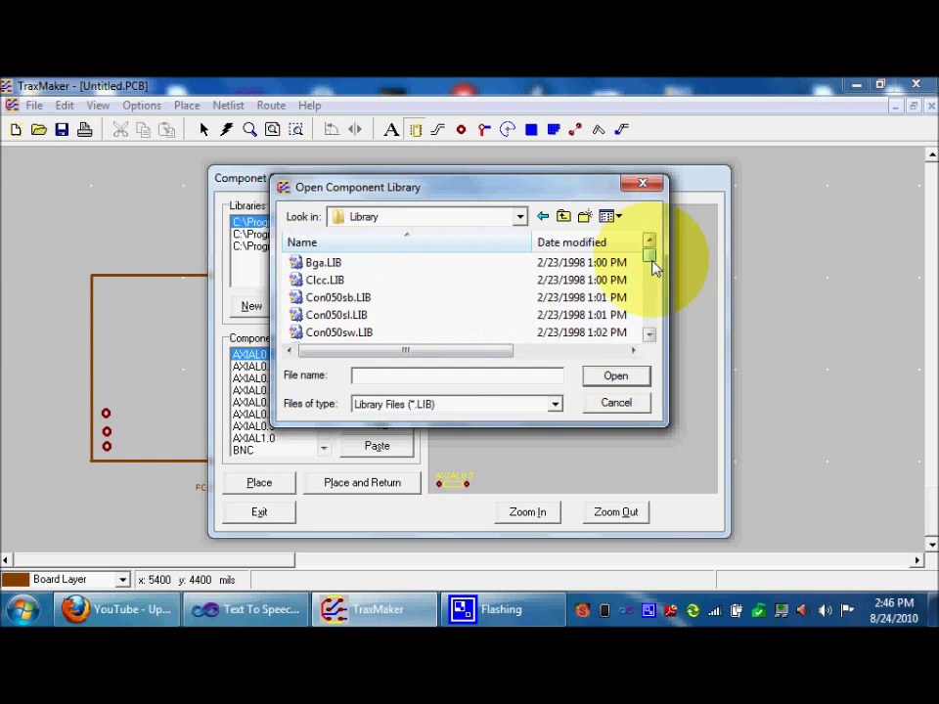
drag(654, 266, 639, 308)
click(612, 404)
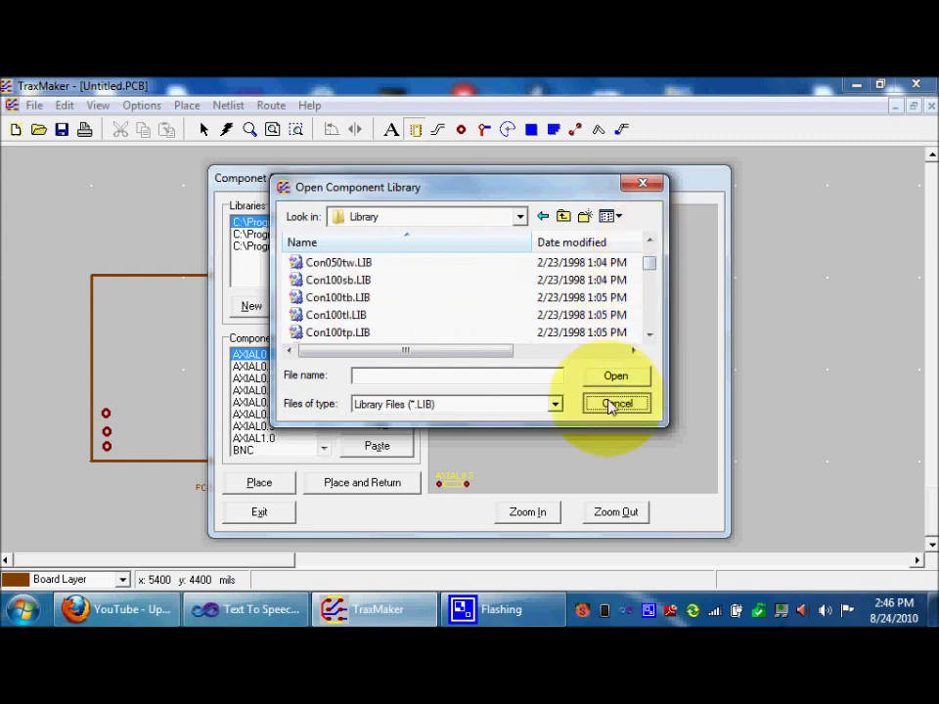
click(335, 238)
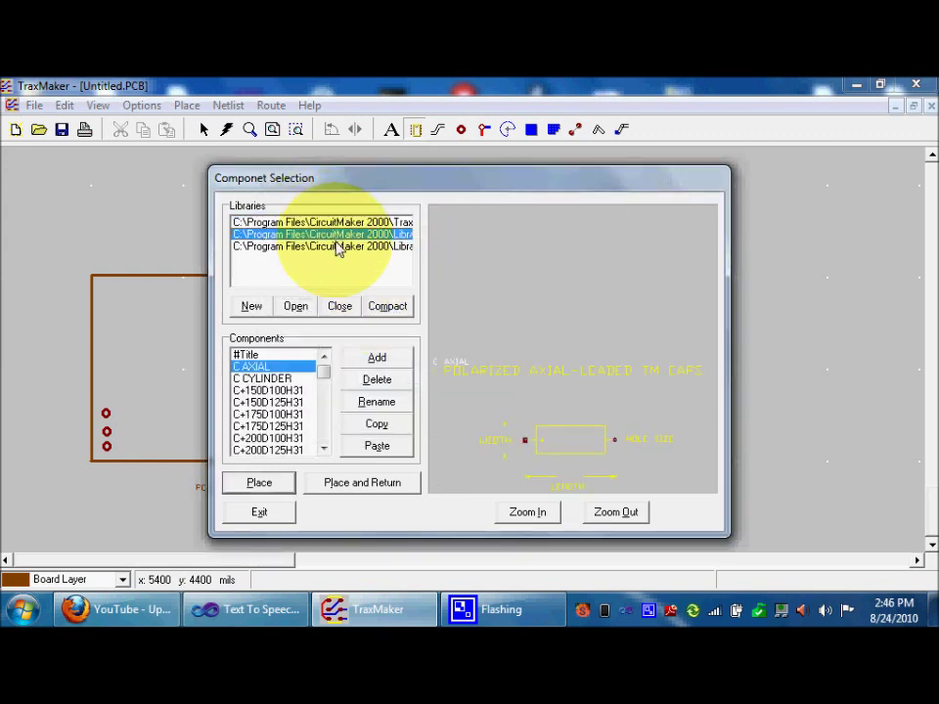
Return to the first library, scroll its Components list to RB.3/6, and start placing it
click(335, 246)
click(328, 224)
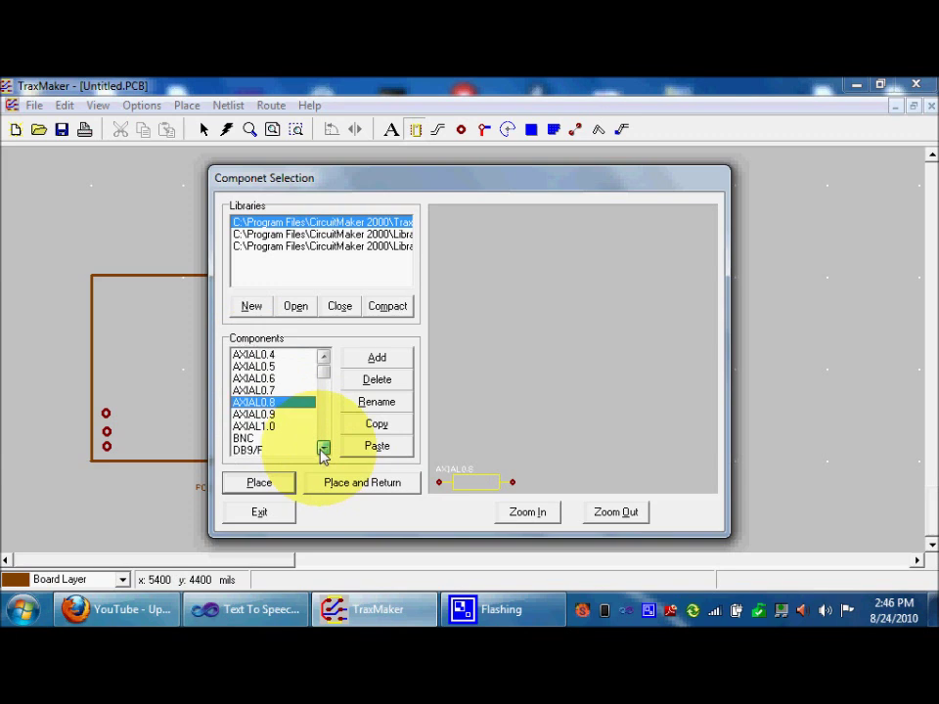
scroll(318, 447, down, 1)
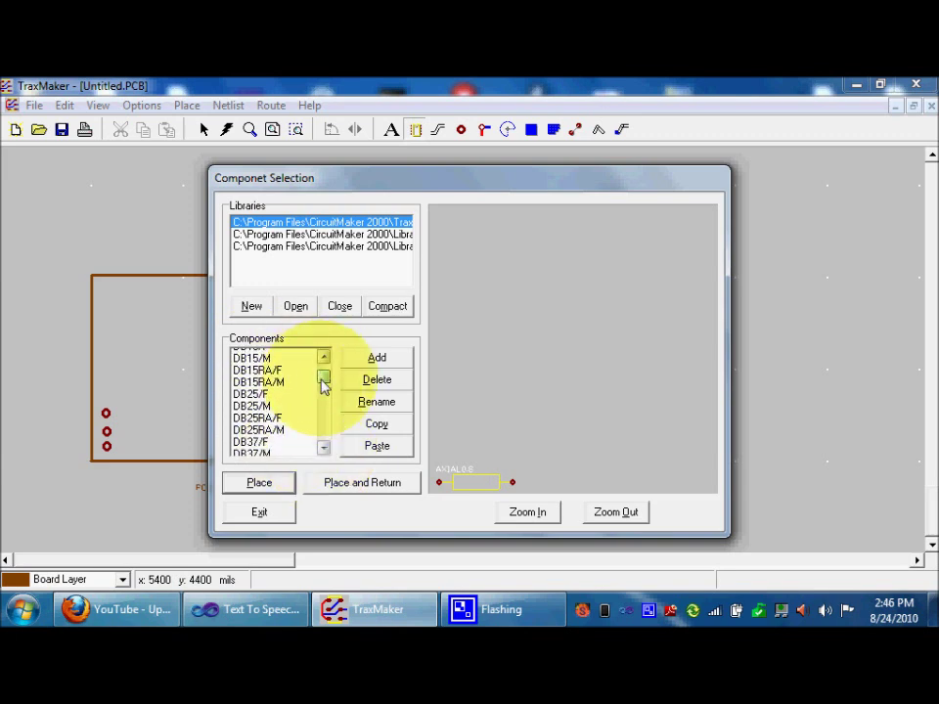
drag(324, 389, 324, 427)
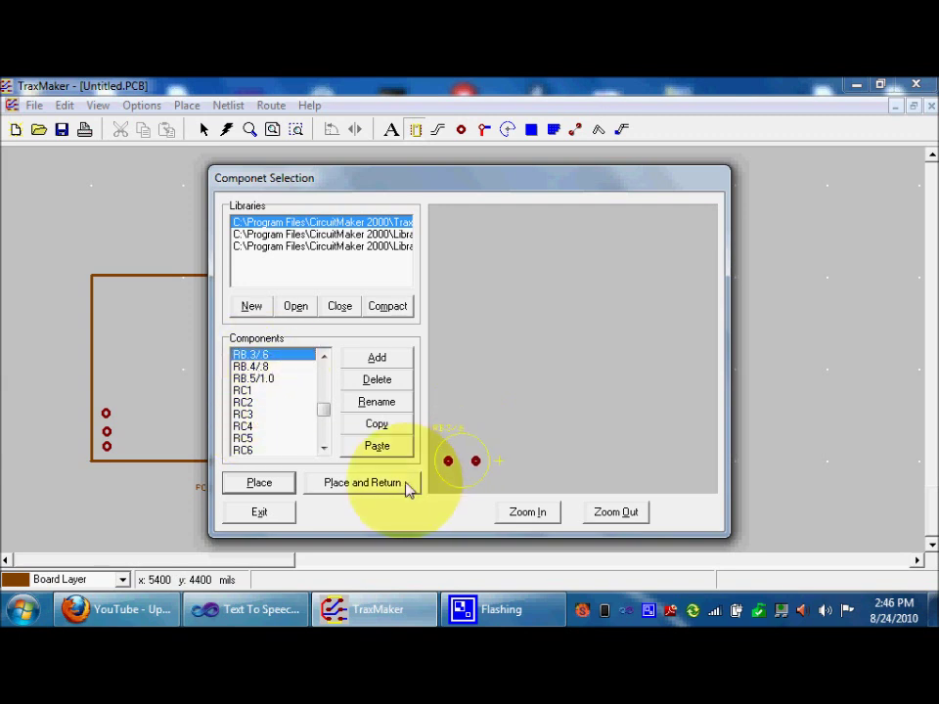
click(335, 486)
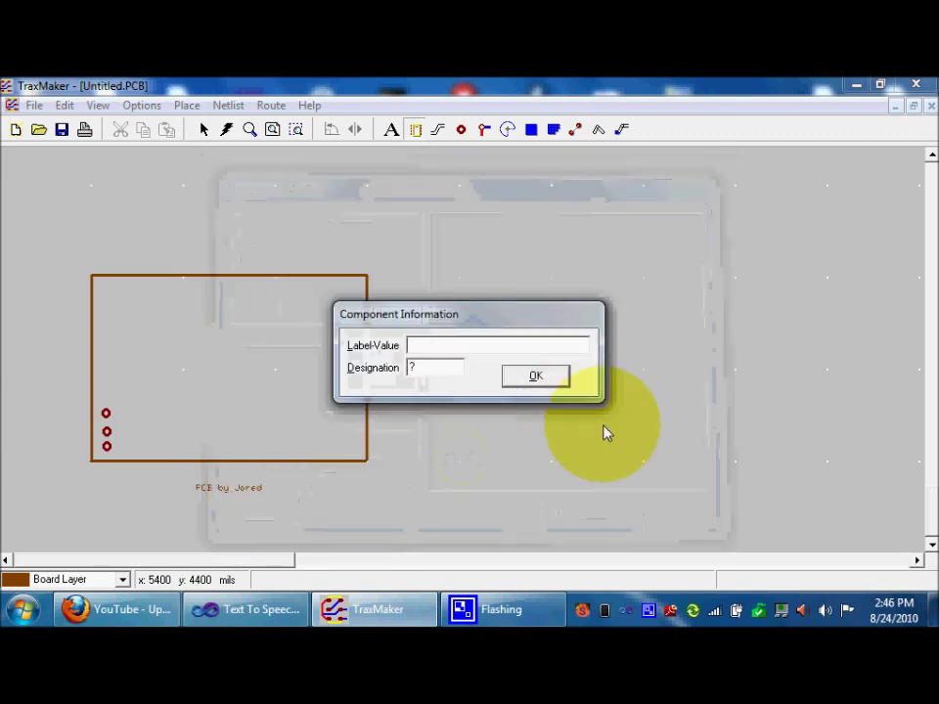
Place the RB.3/6 footprint at the board's upper left and locate AXIAL0.3 in the first library
click(562, 380)
click(128, 357)
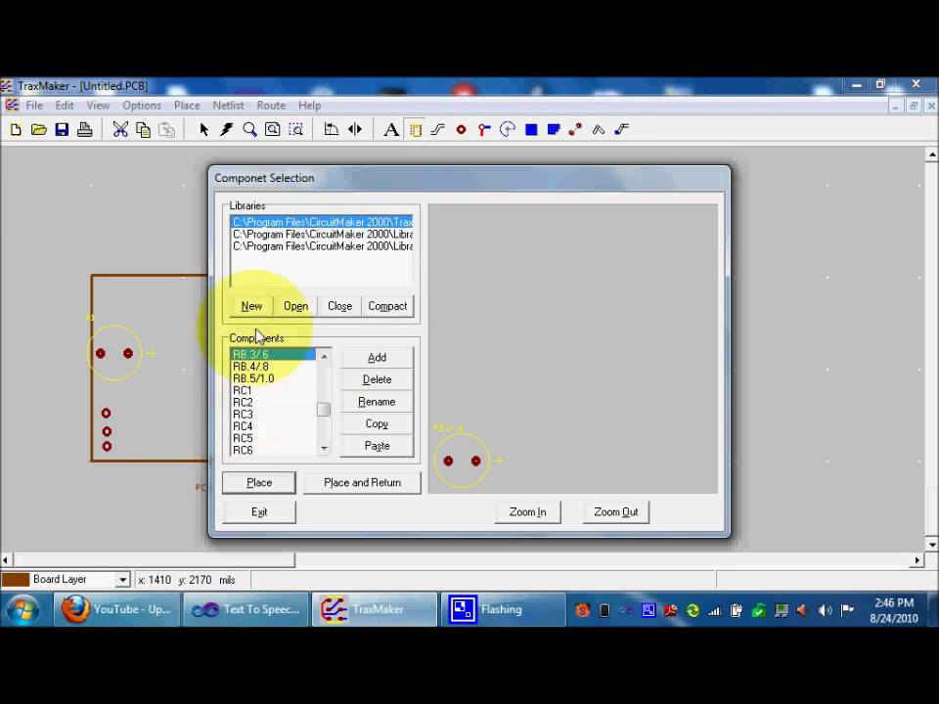
click(302, 282)
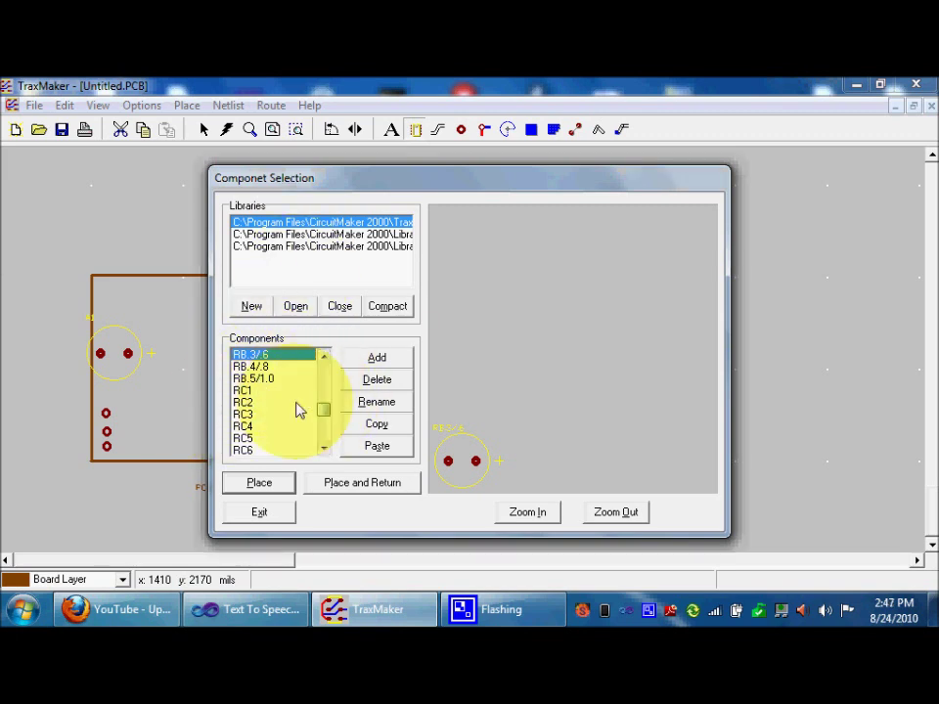
drag(325, 415, 319, 331)
click(276, 354)
Place AXIAL0.3 near the board centre and shift the RB.3/6 part further right
double_click(269, 355)
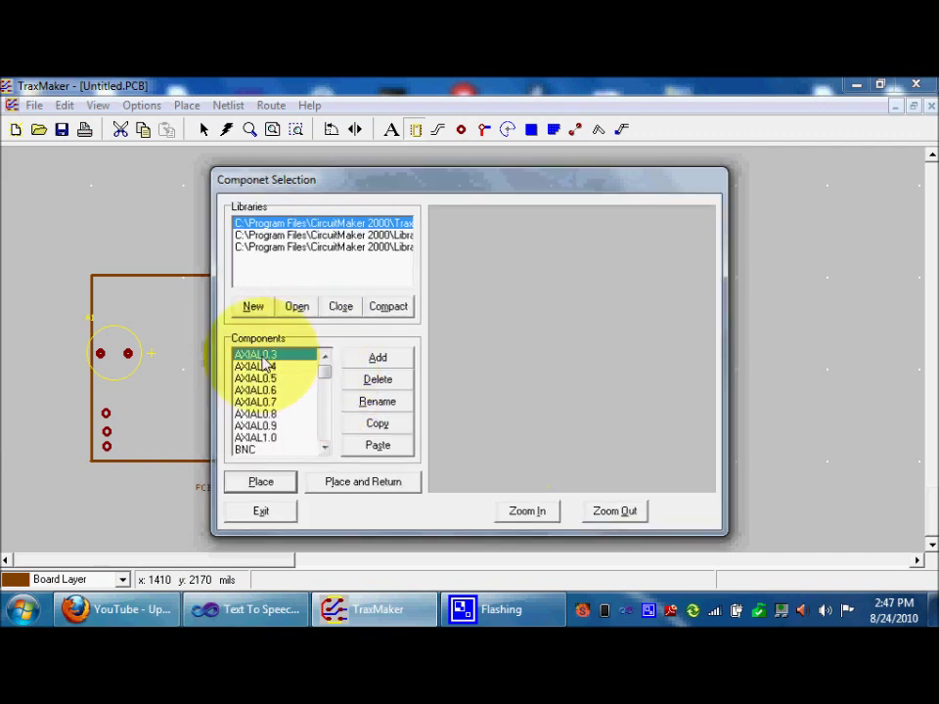
key(Return)
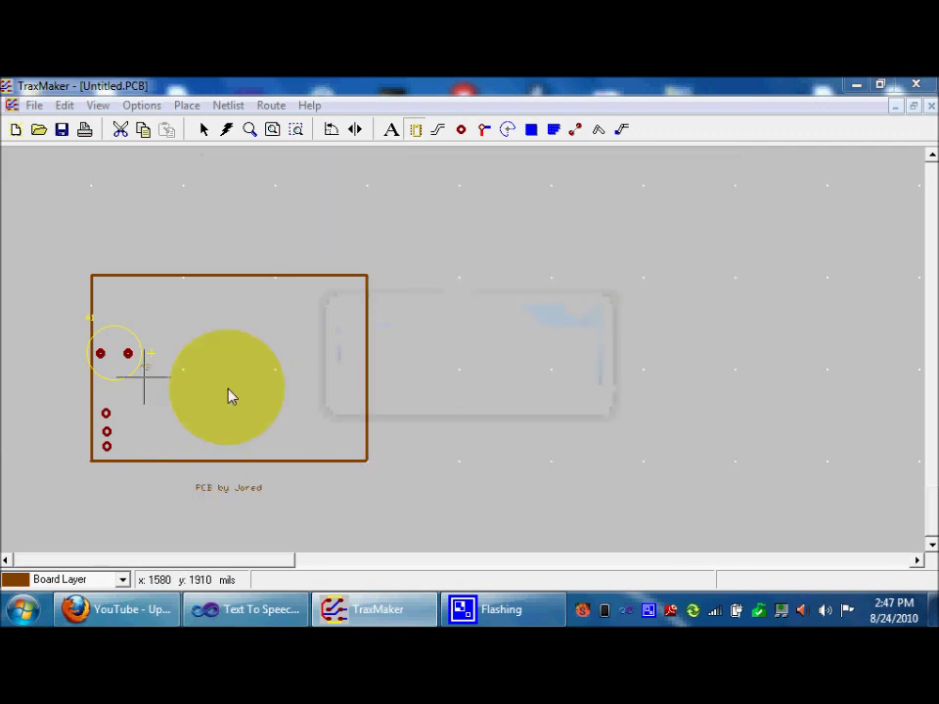
click(239, 384)
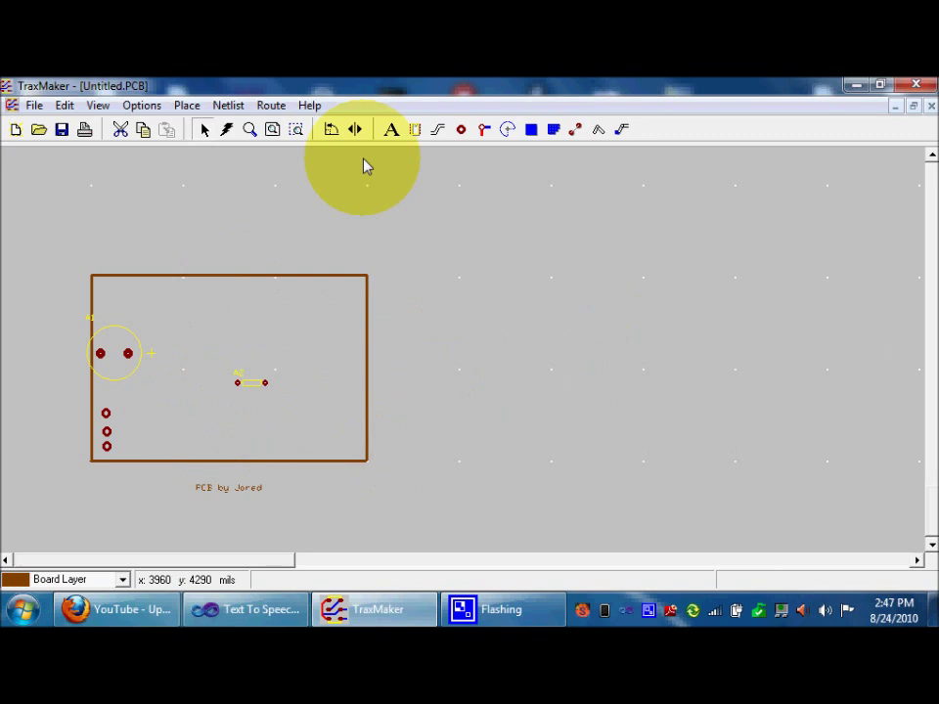
drag(116, 356, 92, 353)
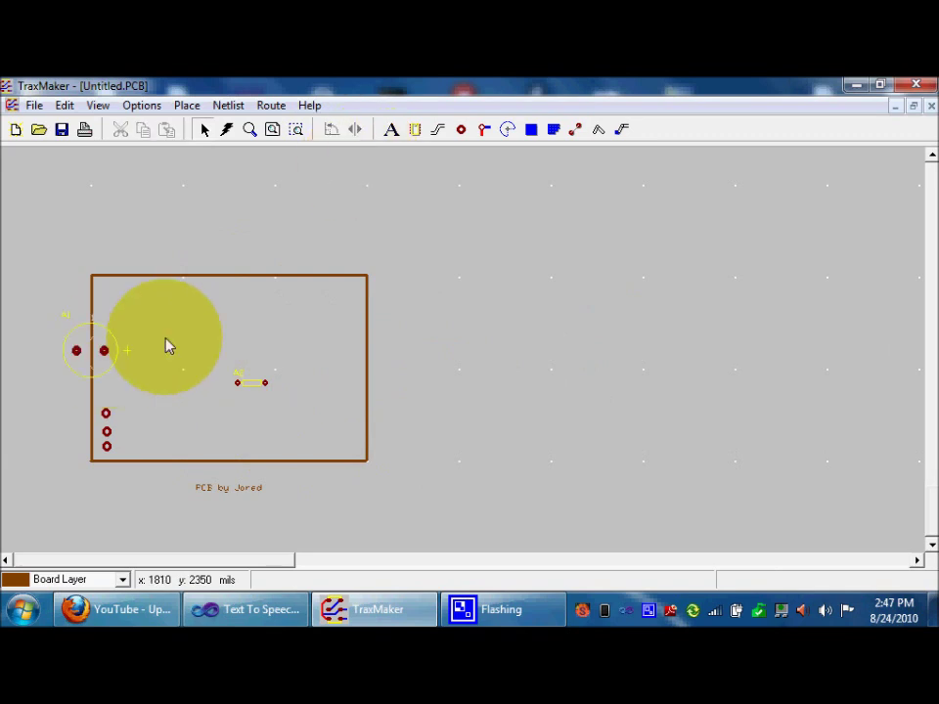
click(170, 348)
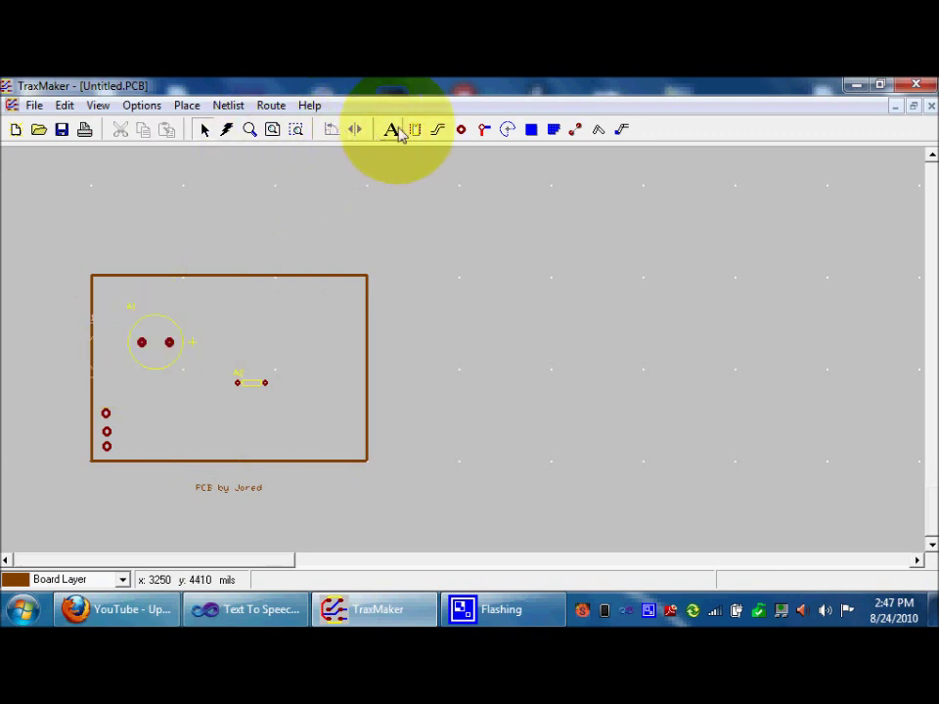
Place two round pads, one above the other, near the board's upper-right corner
click(462, 131)
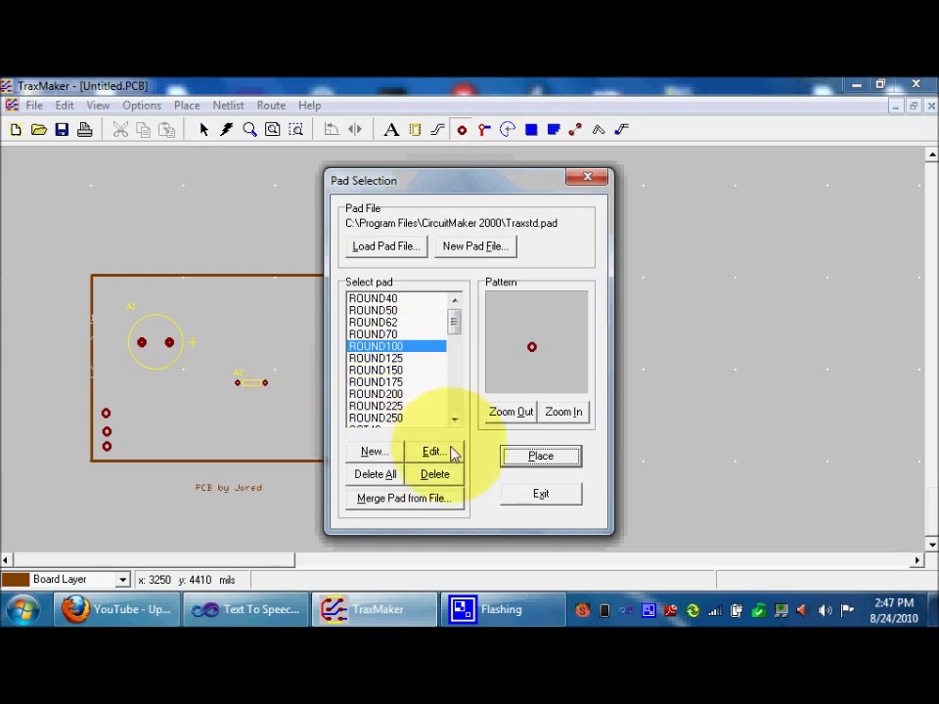
click(541, 456)
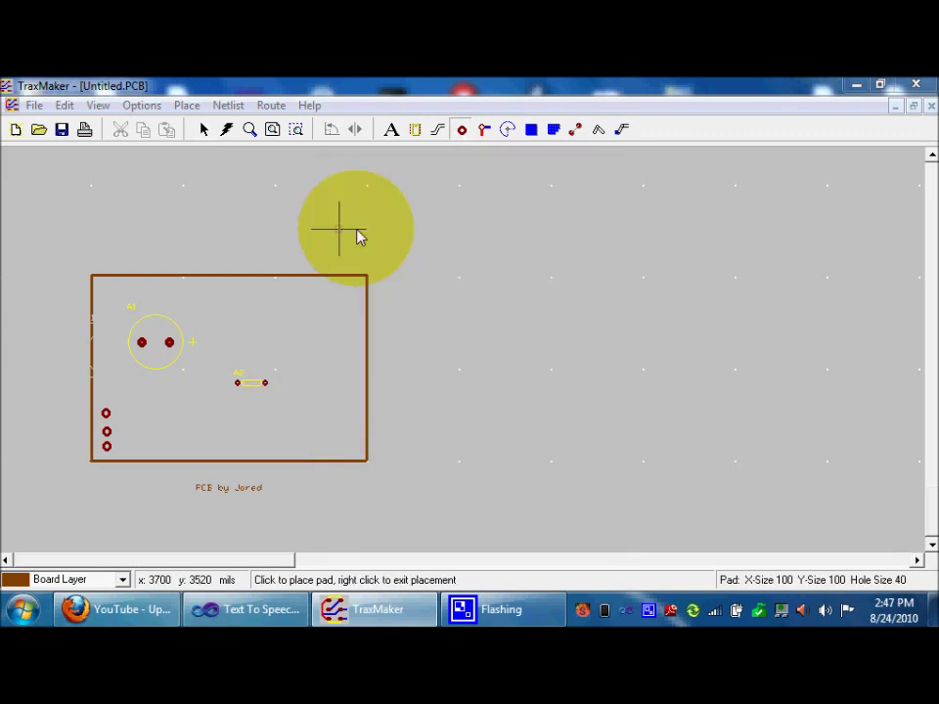
click(350, 311)
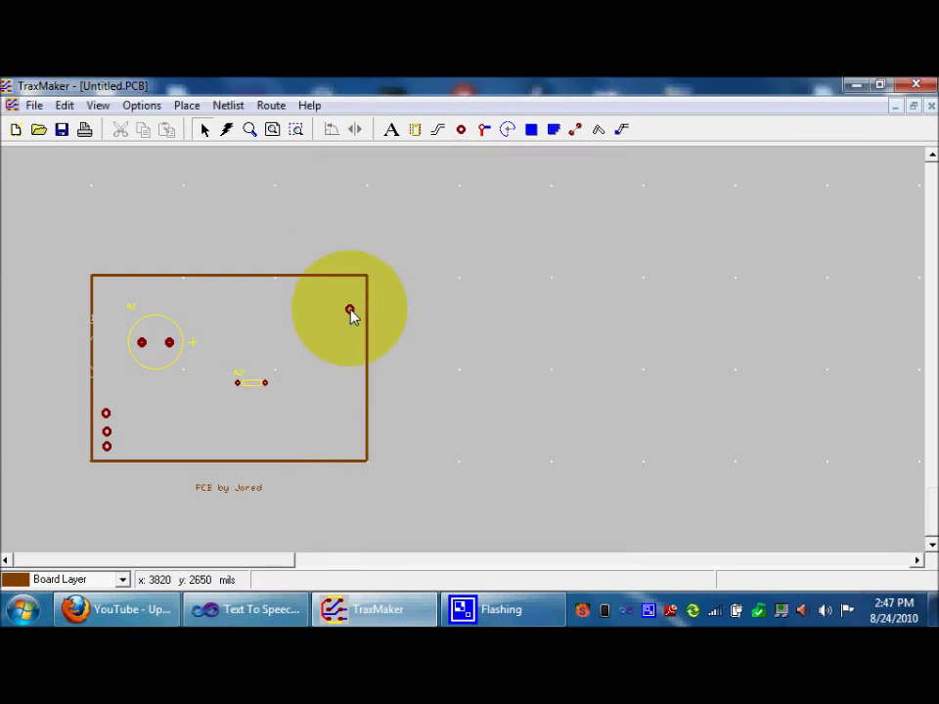
right_click(350, 323)
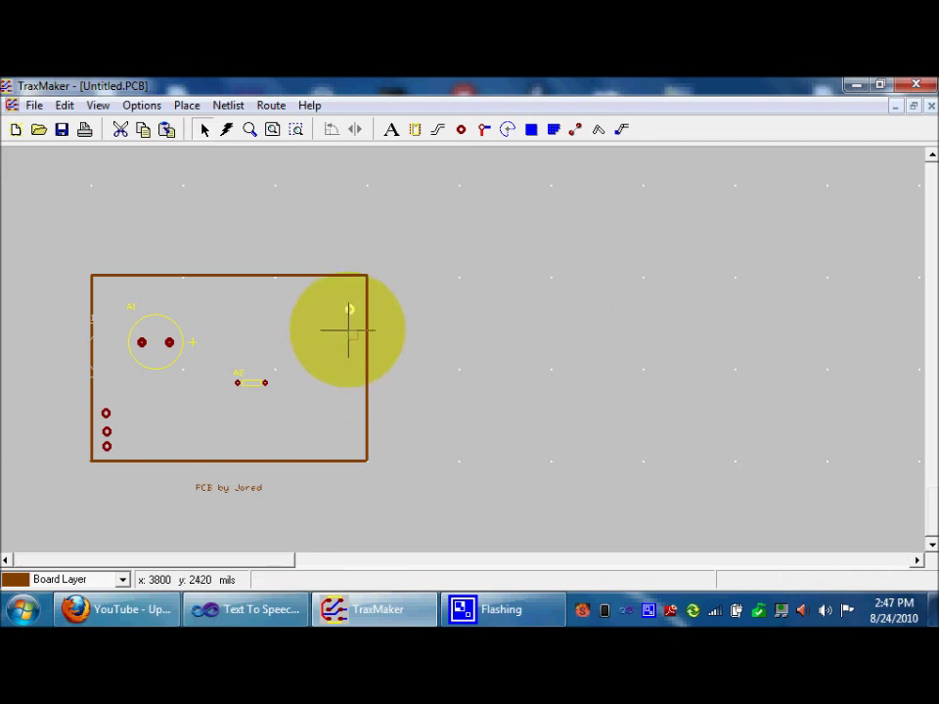
click(352, 337)
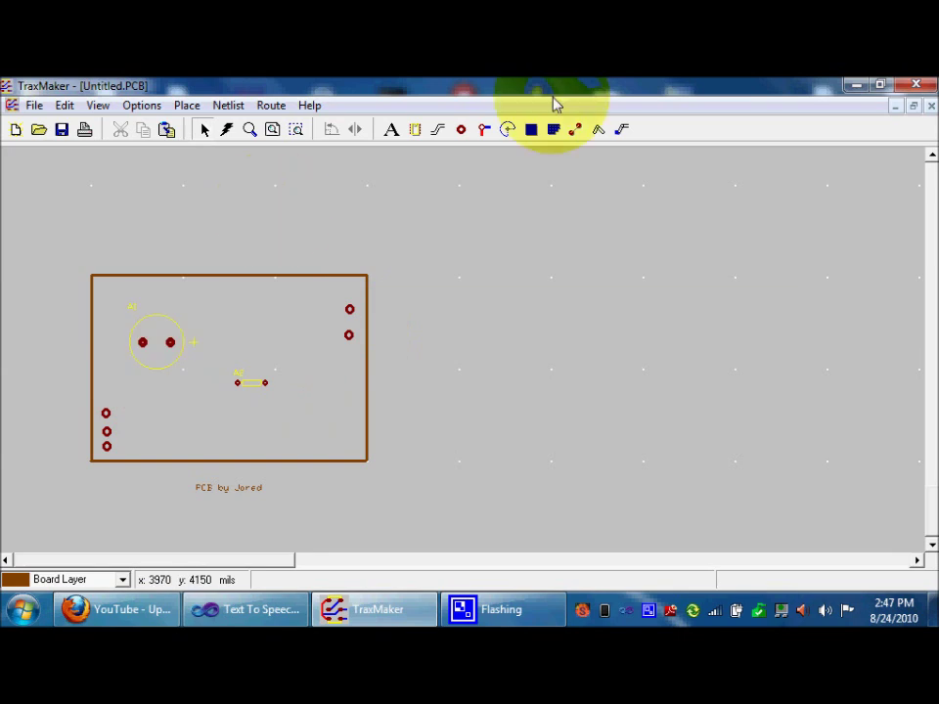
click(438, 129)
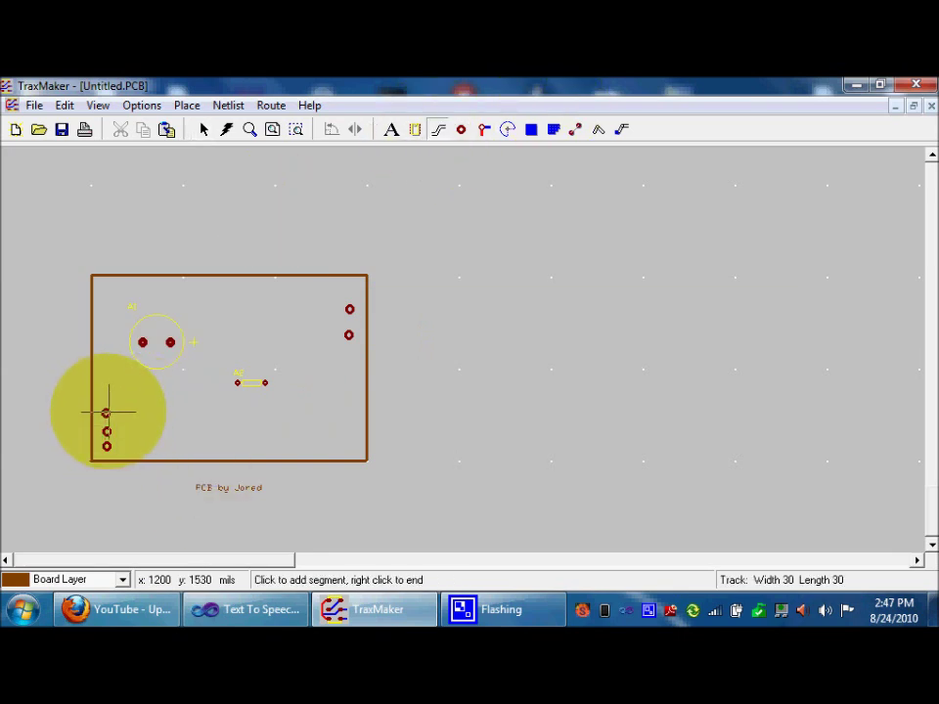
Route tracks from the top left pad to the LED, LED to resistor, and resistor to the middle left pad
click(137, 411)
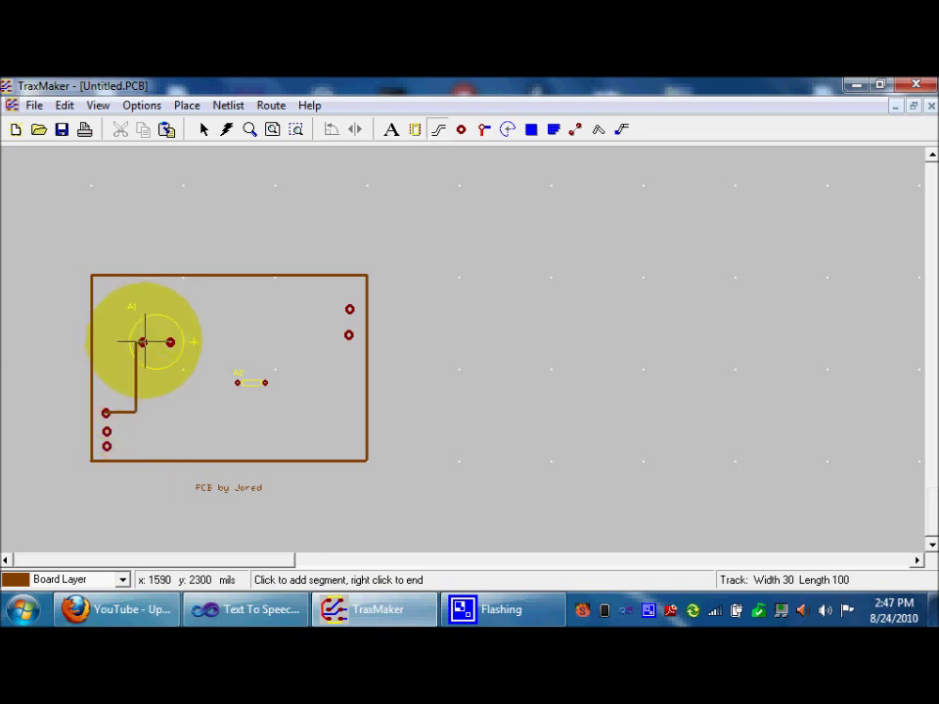
click(142, 342)
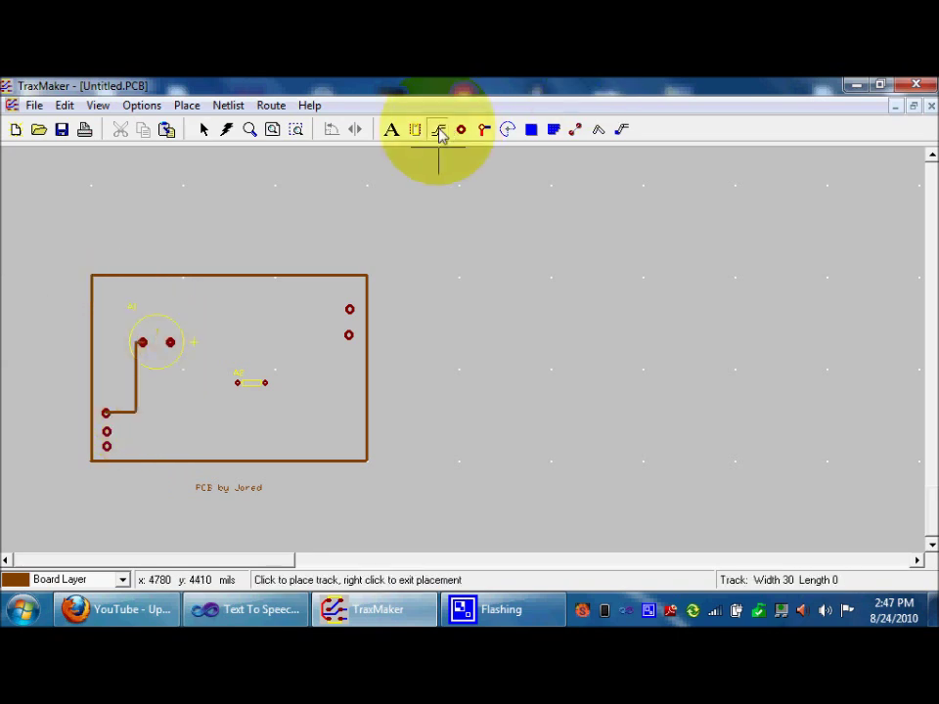
click(170, 341)
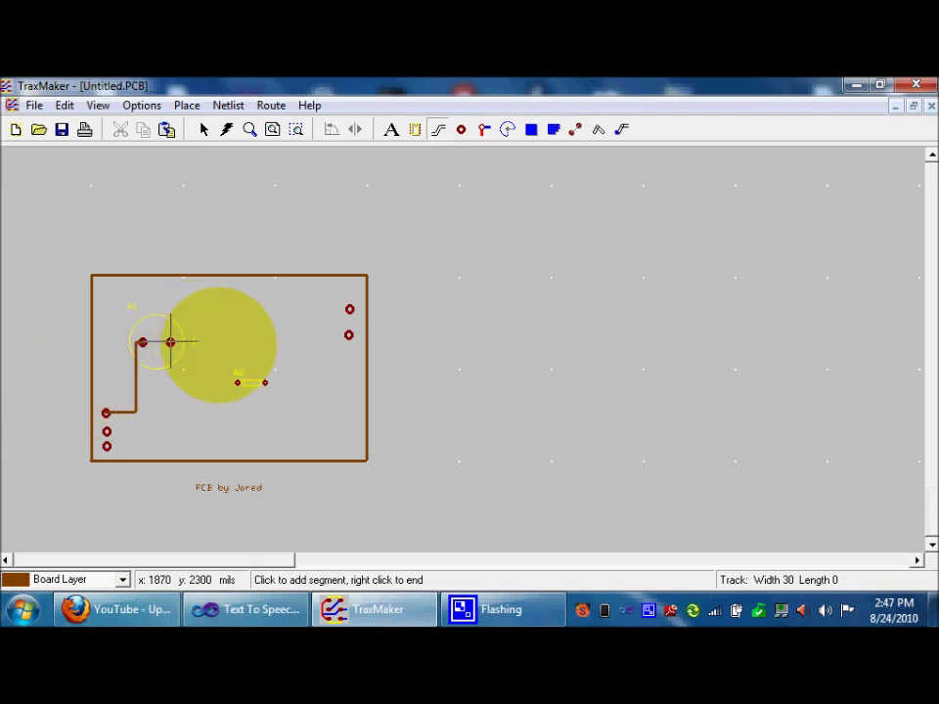
click(236, 343)
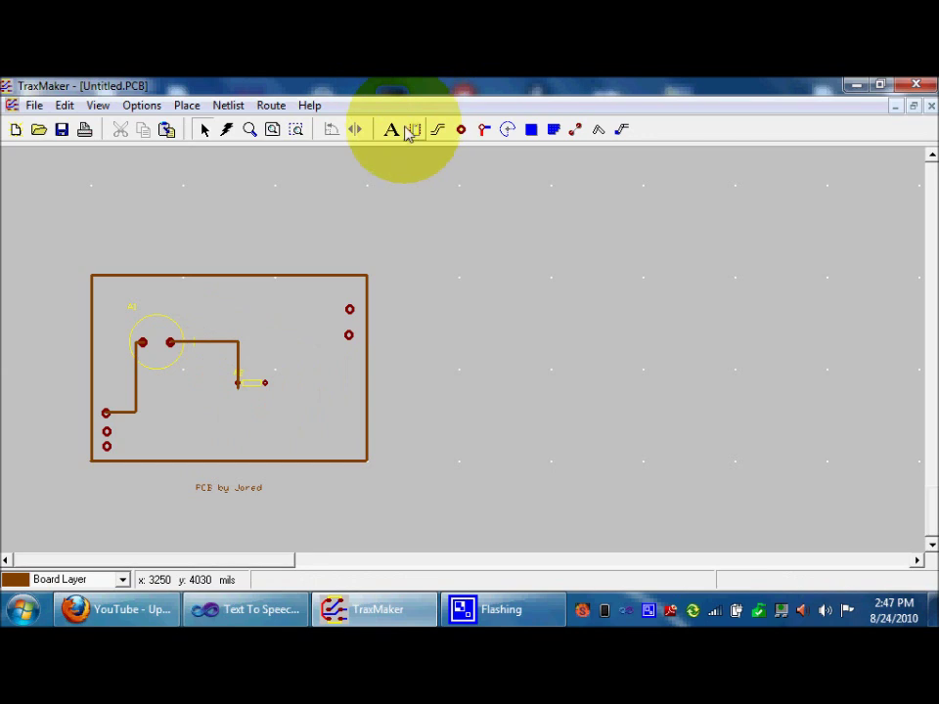
click(264, 383)
click(265, 428)
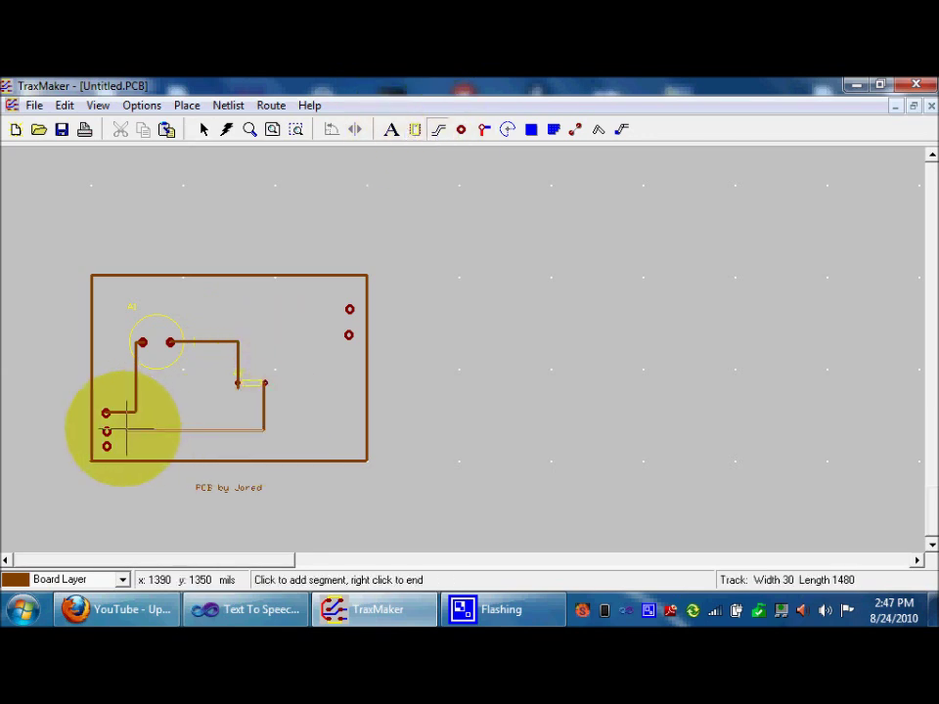
click(104, 430)
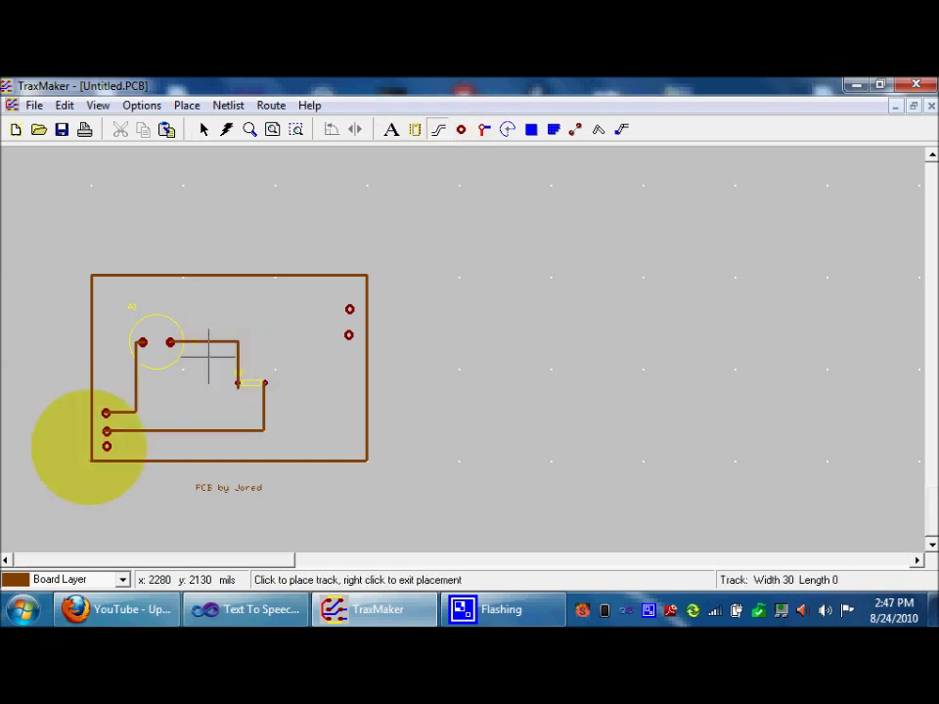
Route tracks from the lowest left pad to the lower right pad, and from the upper right pad to the LED
click(105, 446)
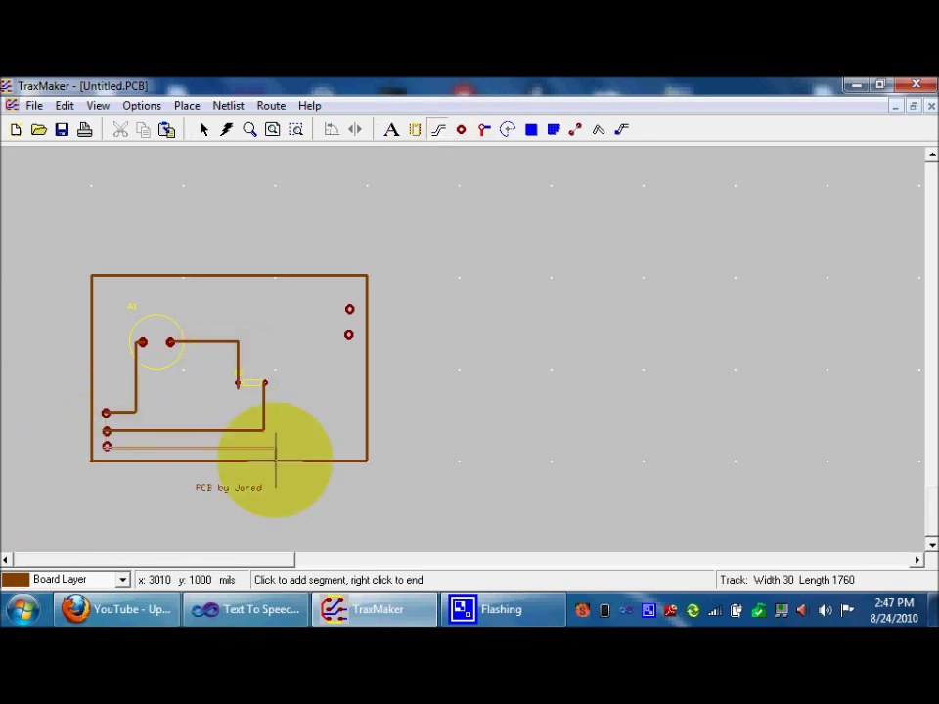
click(342, 448)
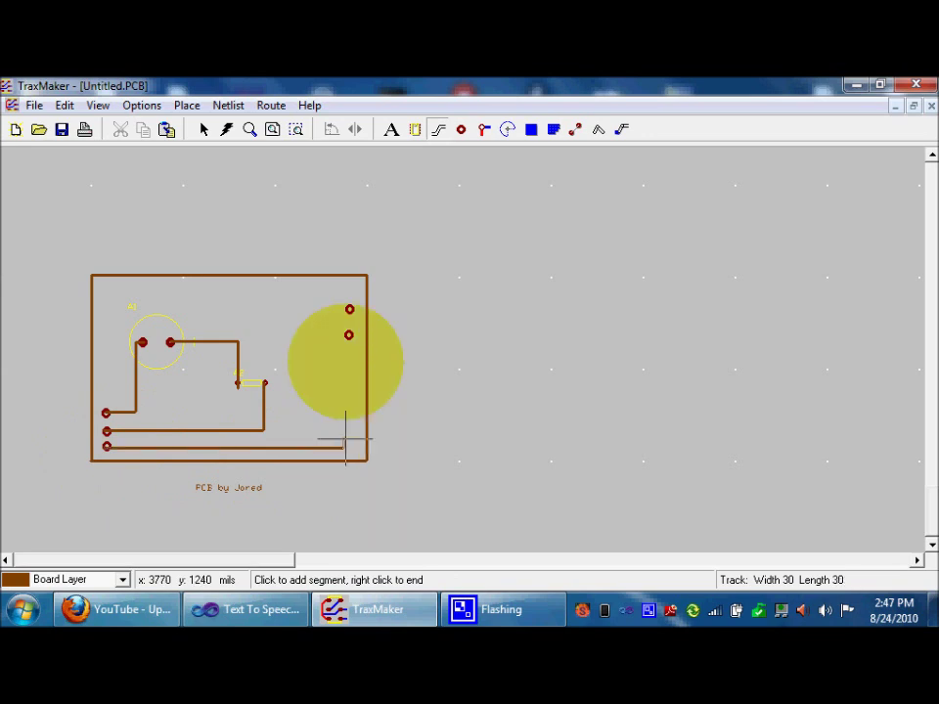
click(344, 335)
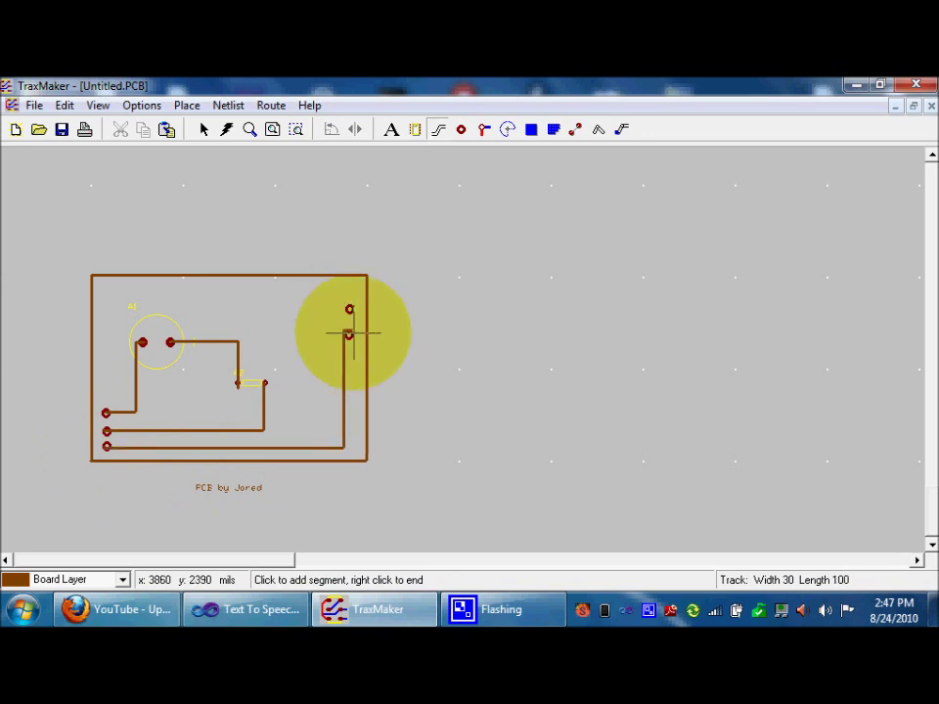
click(440, 130)
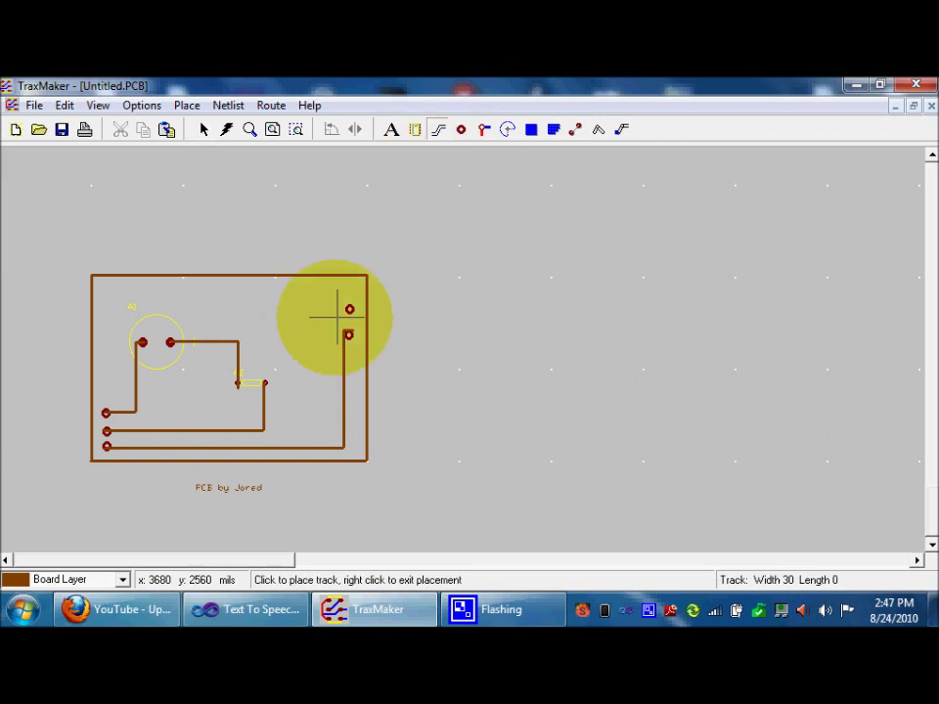
click(349, 309)
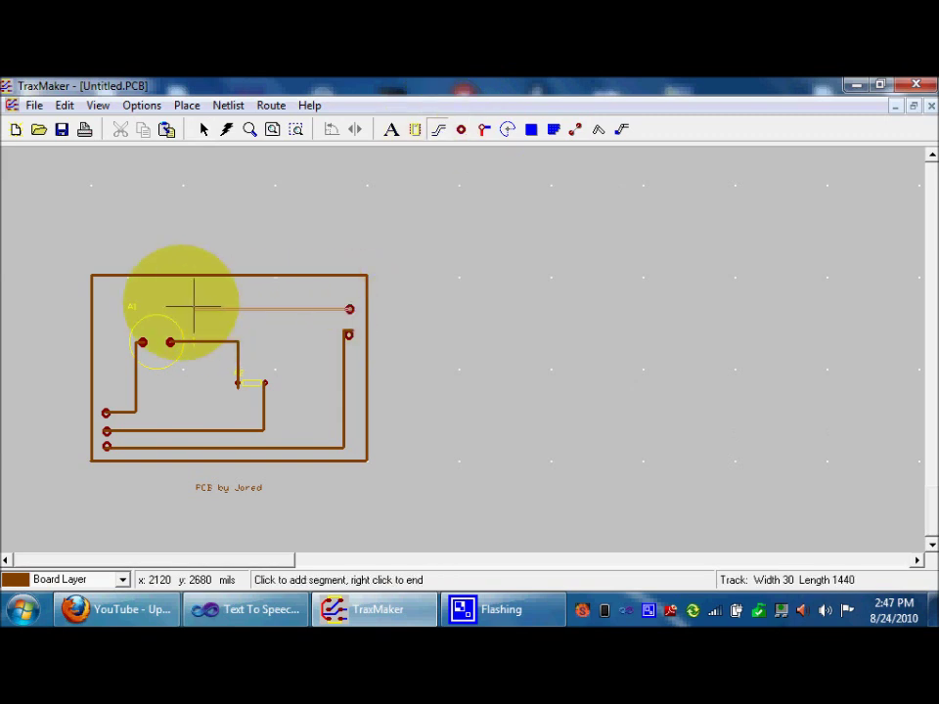
click(139, 308)
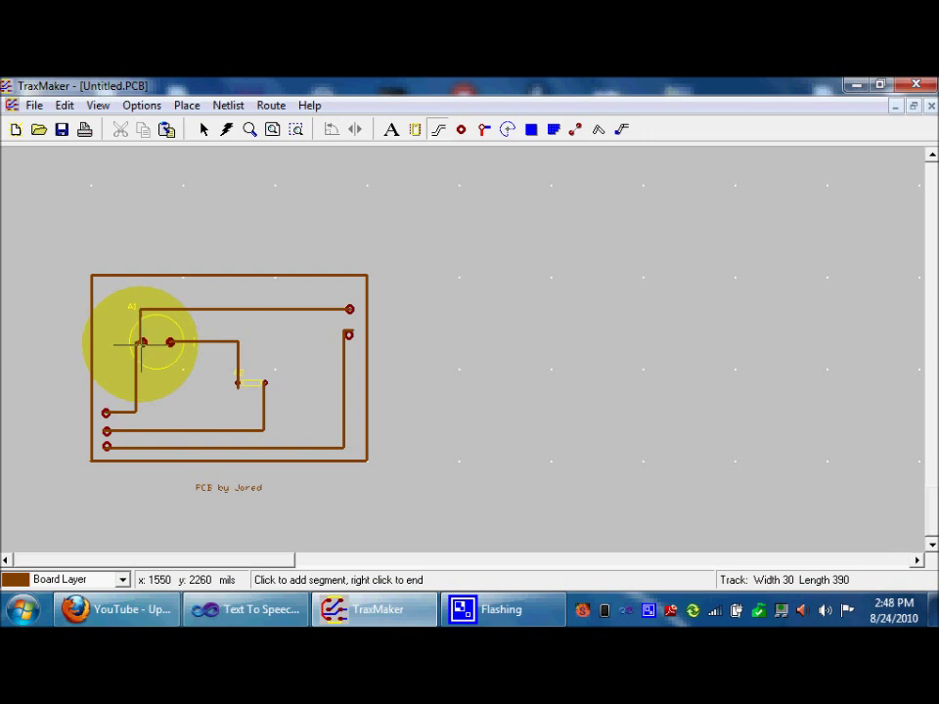
click(142, 342)
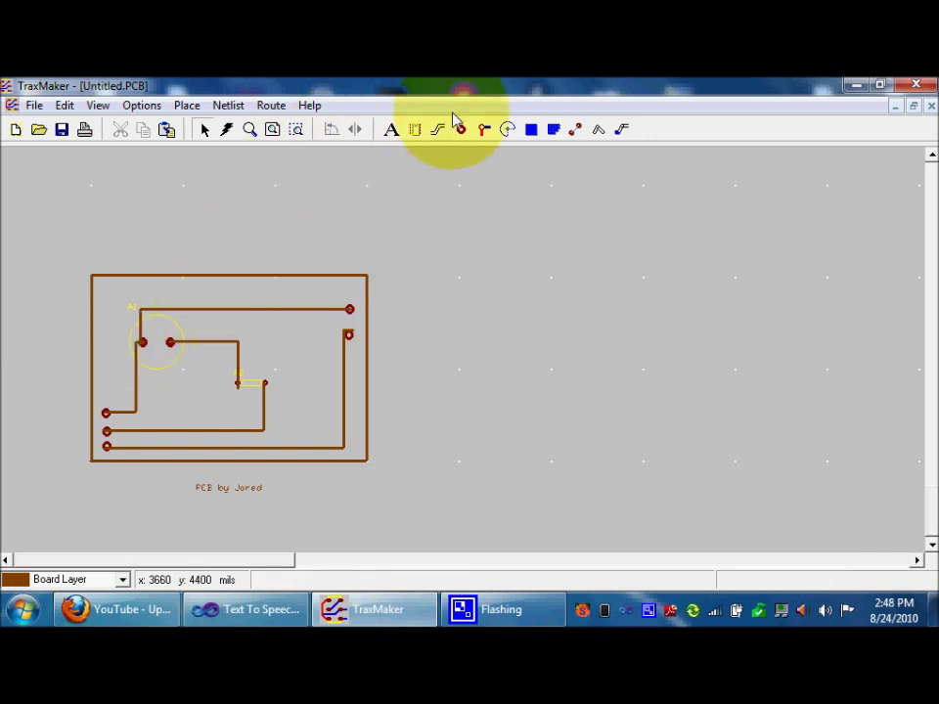
click(266, 313)
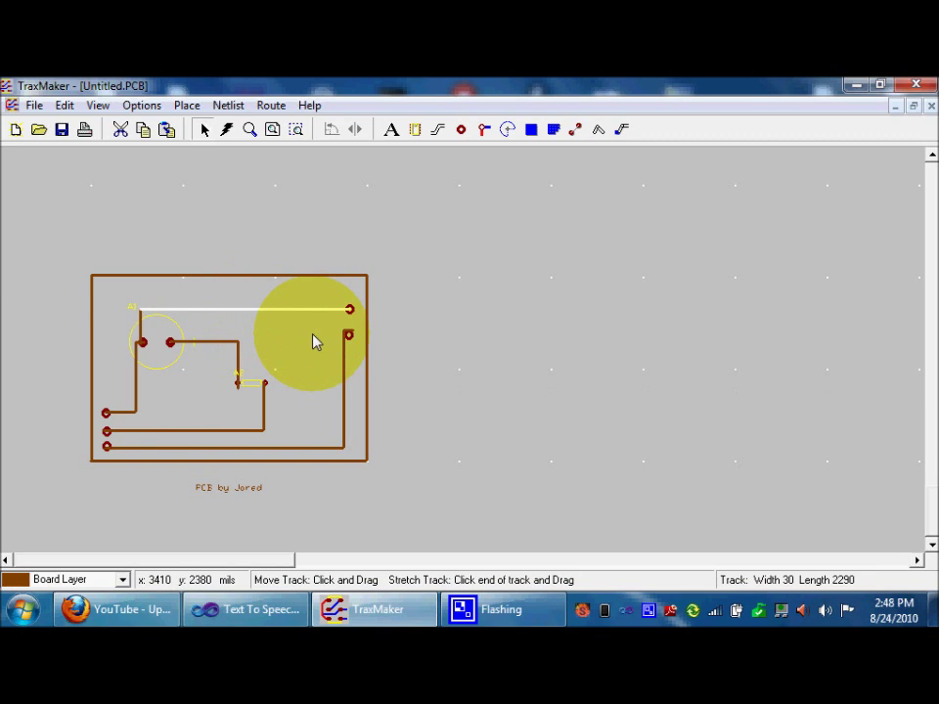
click(523, 357)
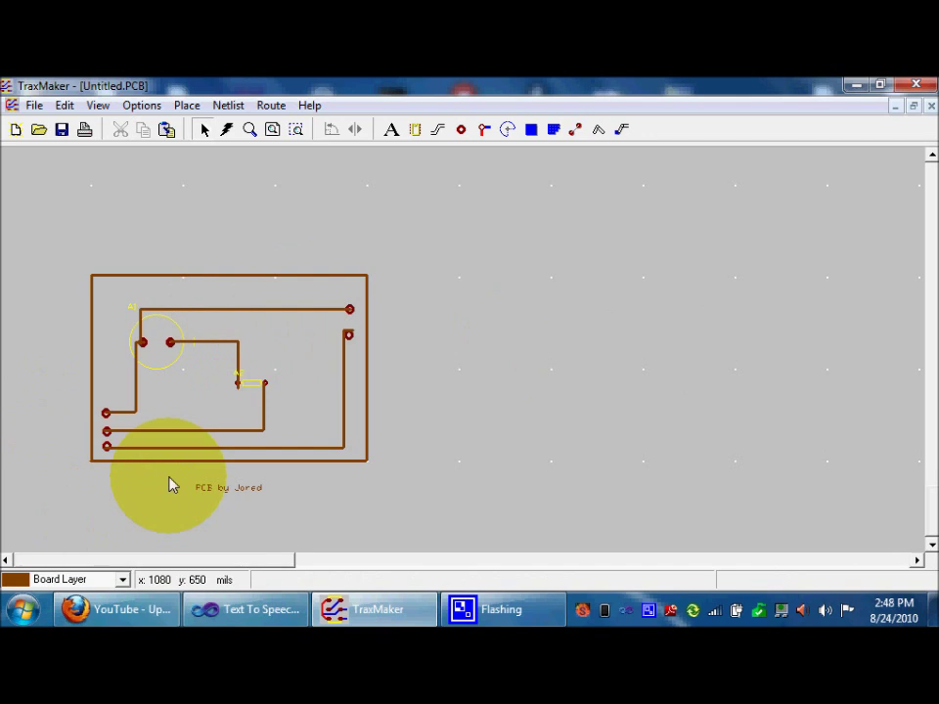
right_click(427, 358)
click(488, 507)
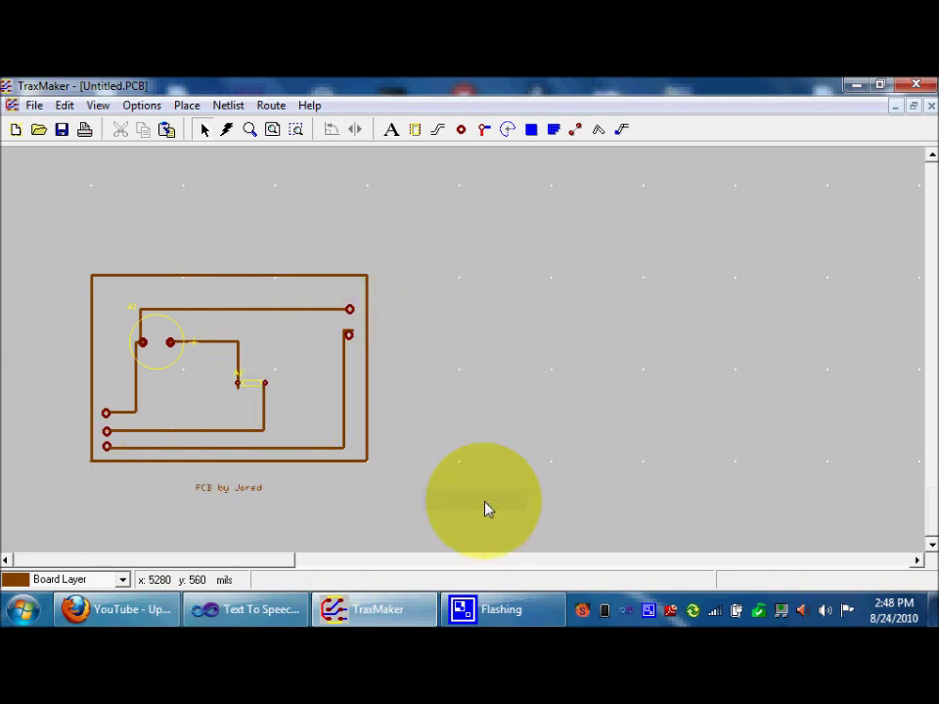
right_click(404, 350)
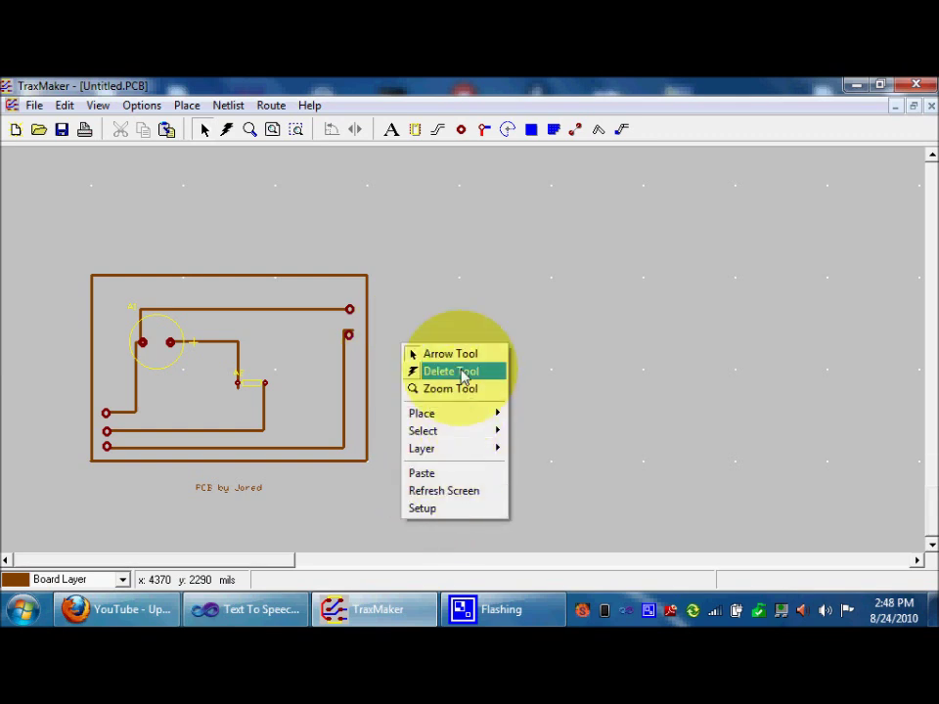
Zoom into the wired board area, then fit the whole board to the window
click(296, 130)
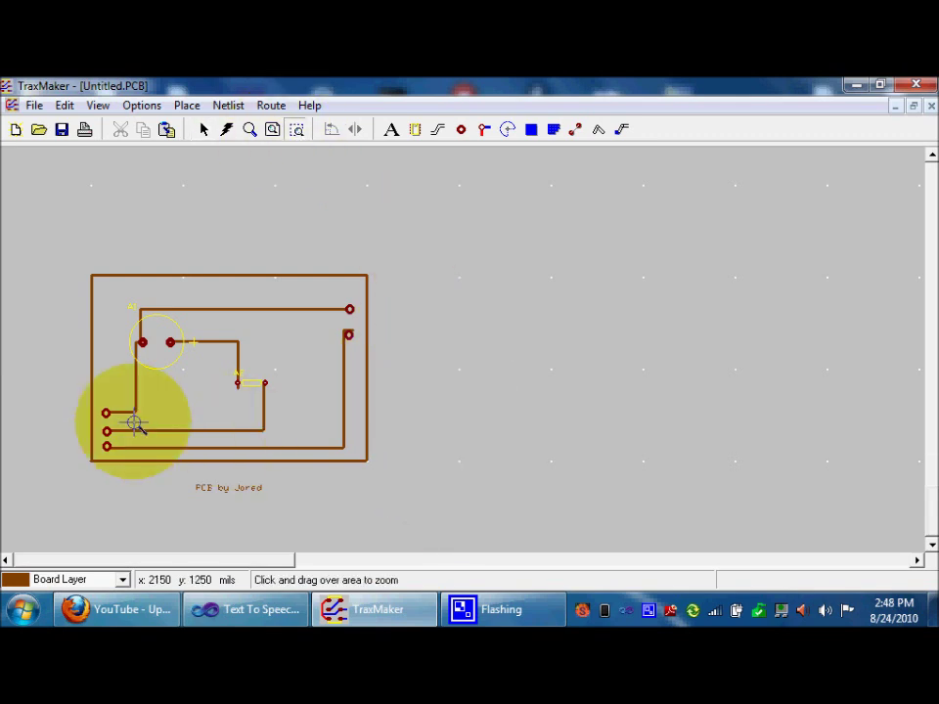
drag(58, 505, 405, 250)
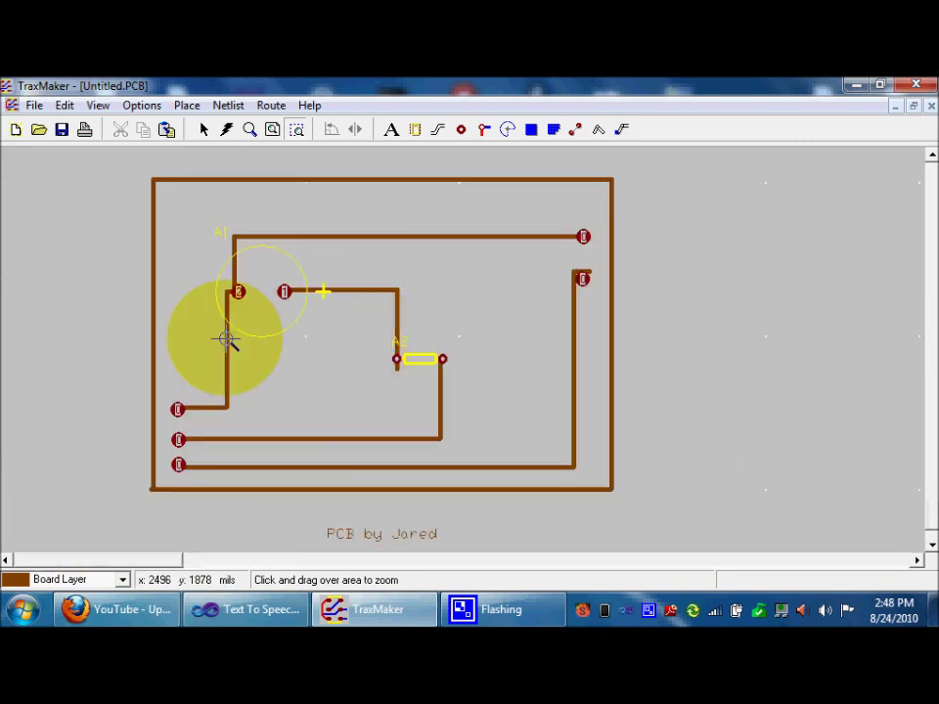
click(249, 130)
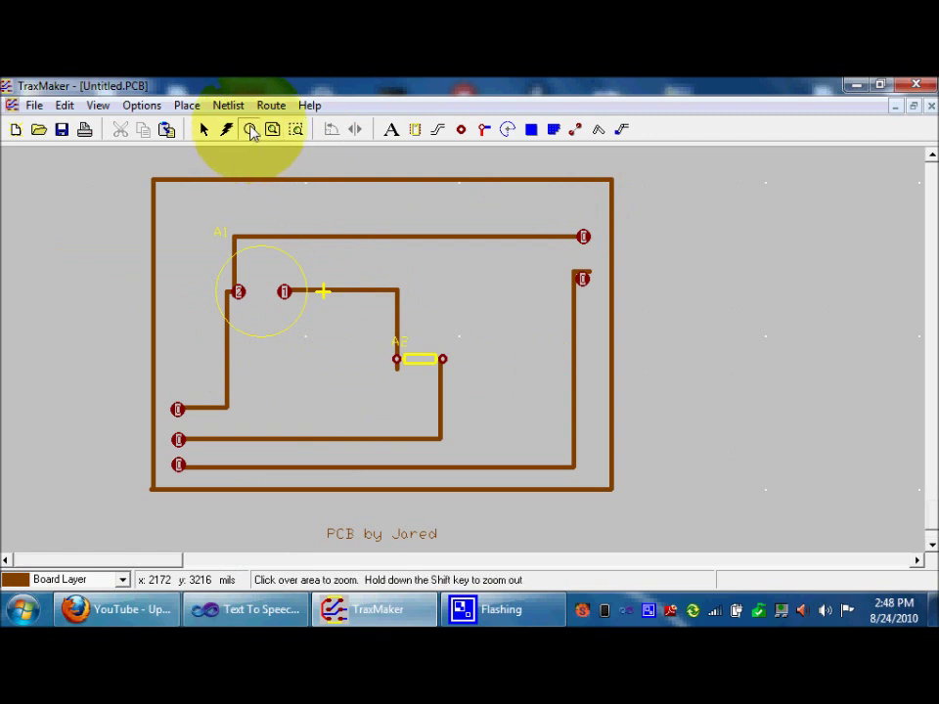
click(273, 133)
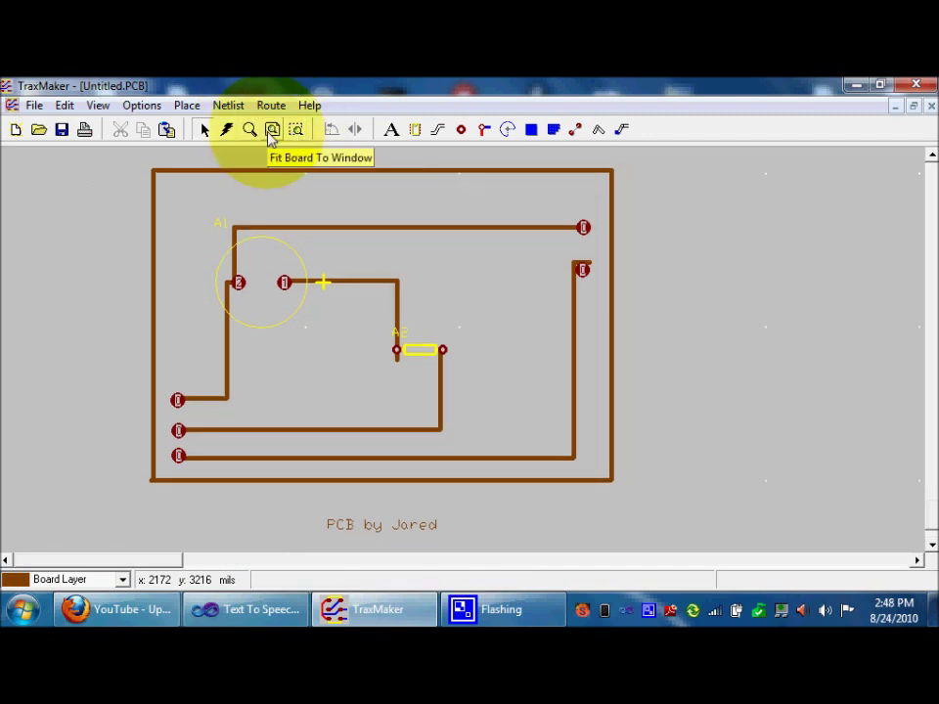